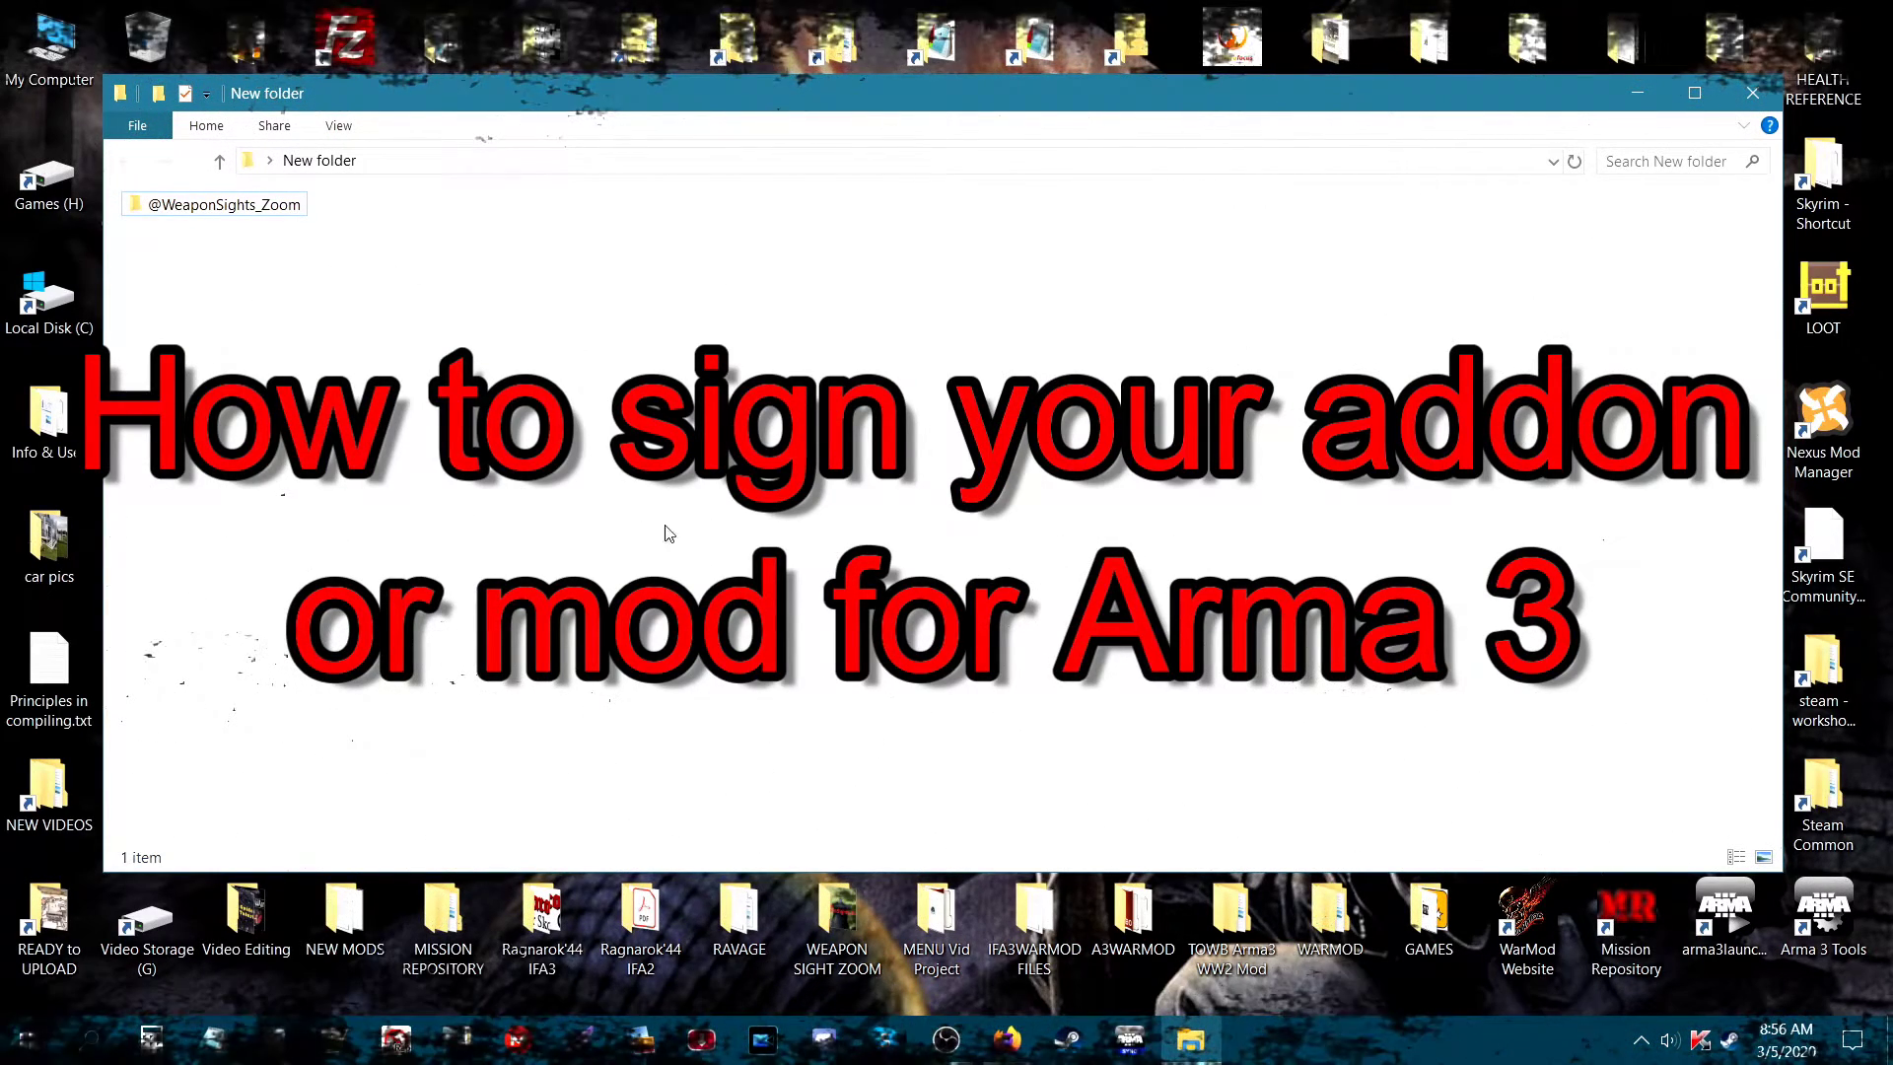
# Step: Open the Steam library, filter it to show only tools instead of games, and select Arma 3 Tools
pyautogui.click(219, 207)
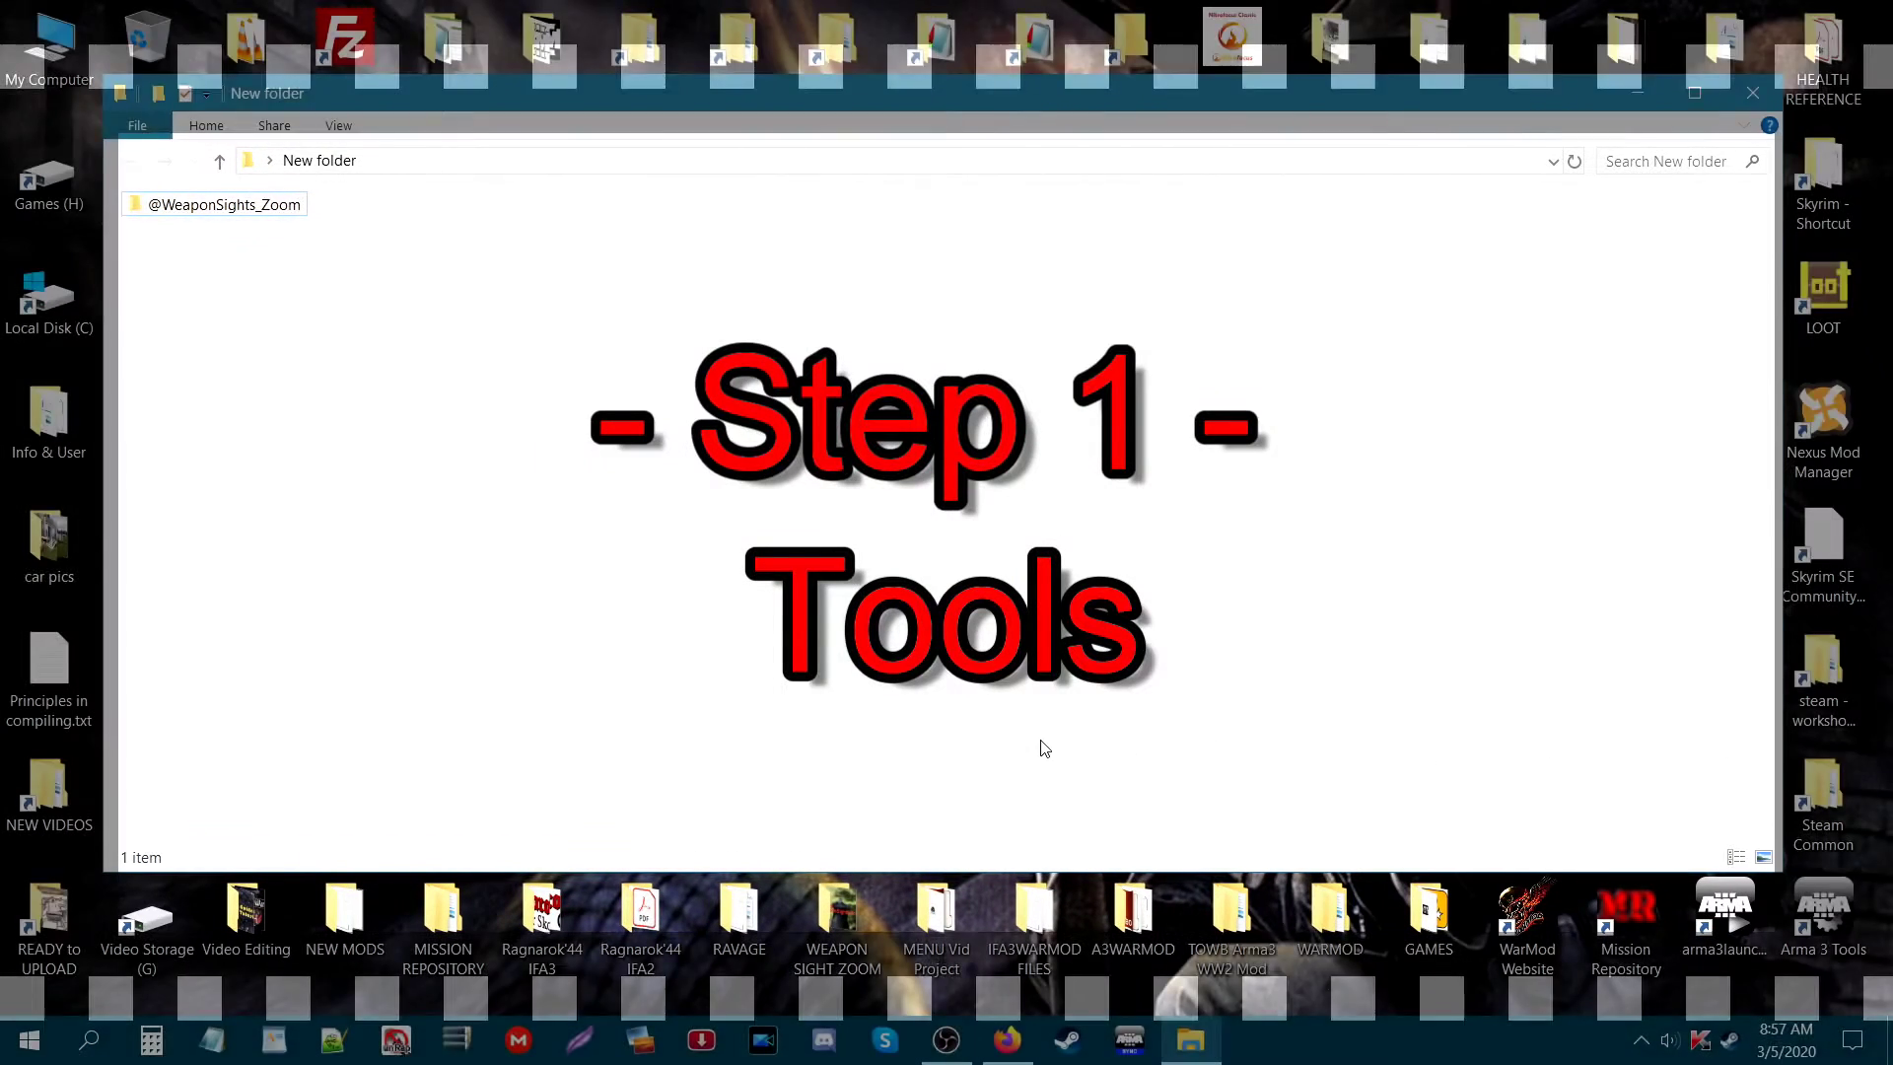
pyautogui.rightClick(1732, 1042)
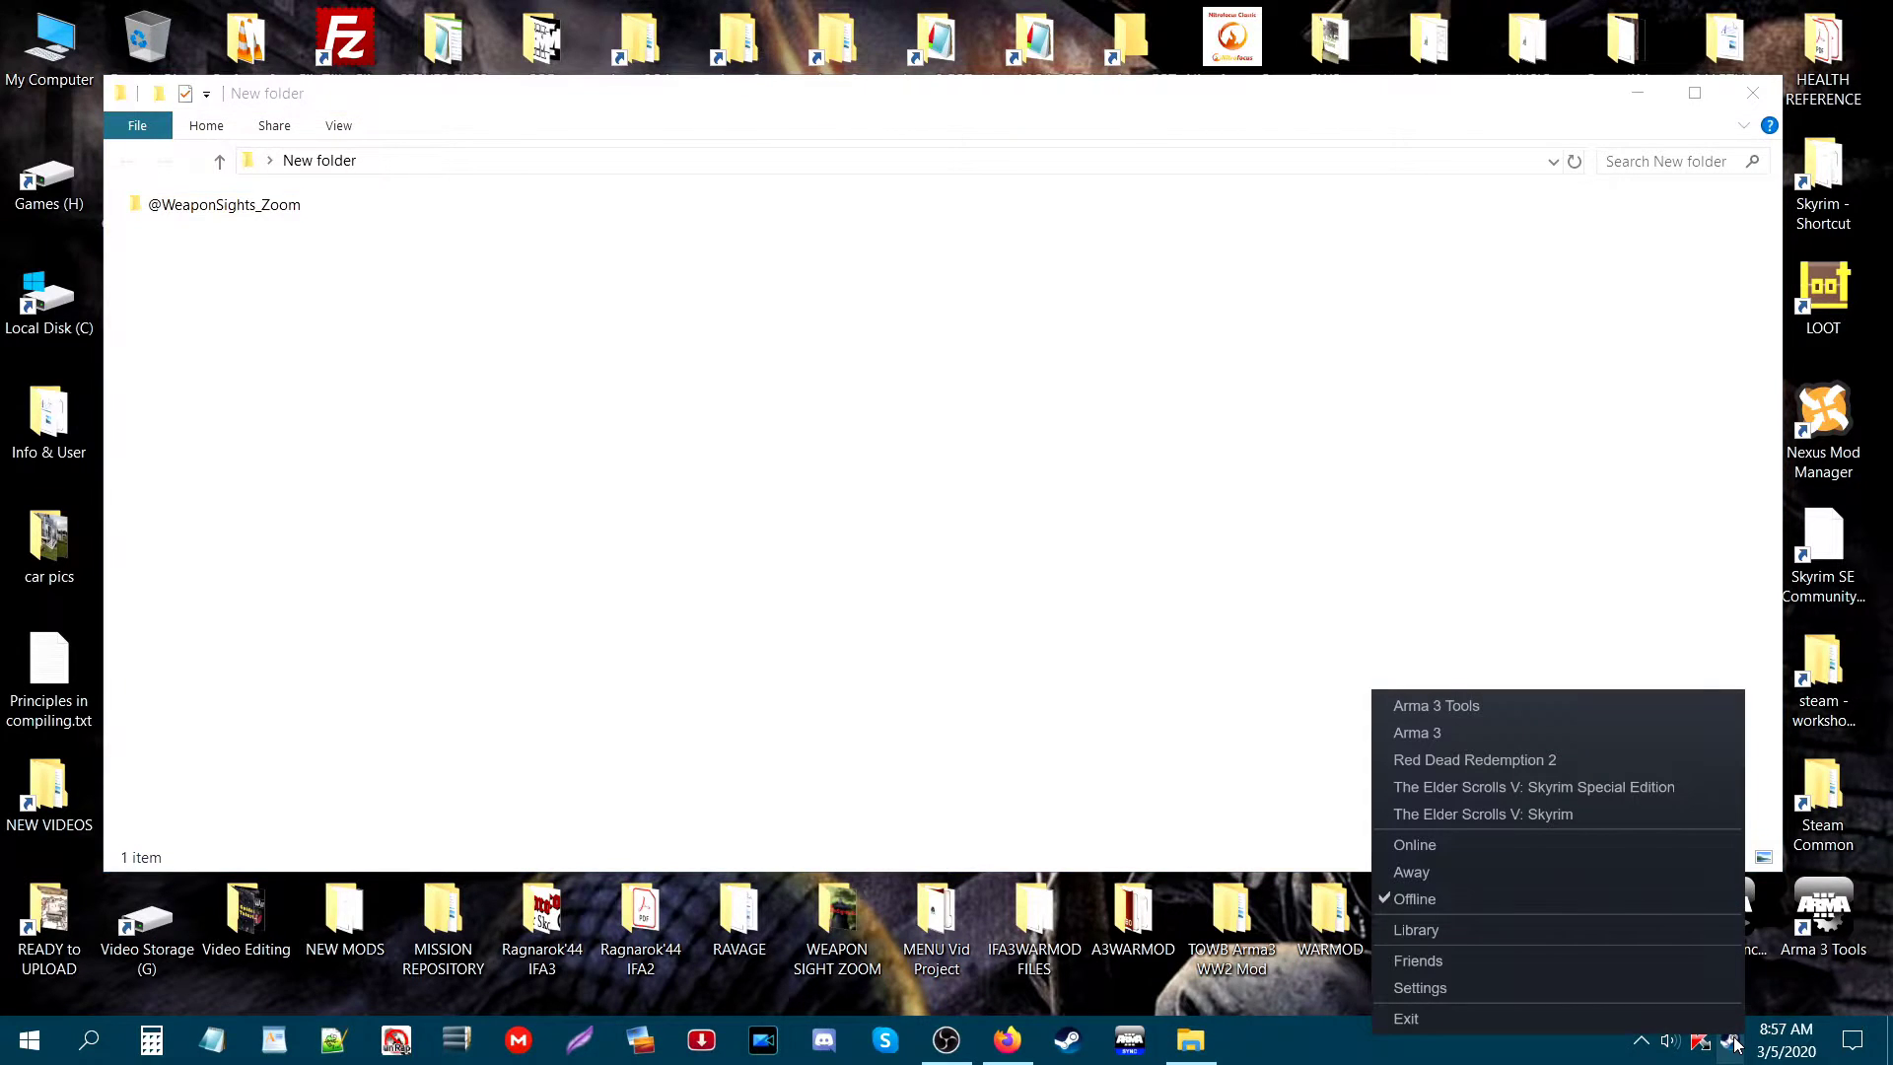
pyautogui.click(1417, 931)
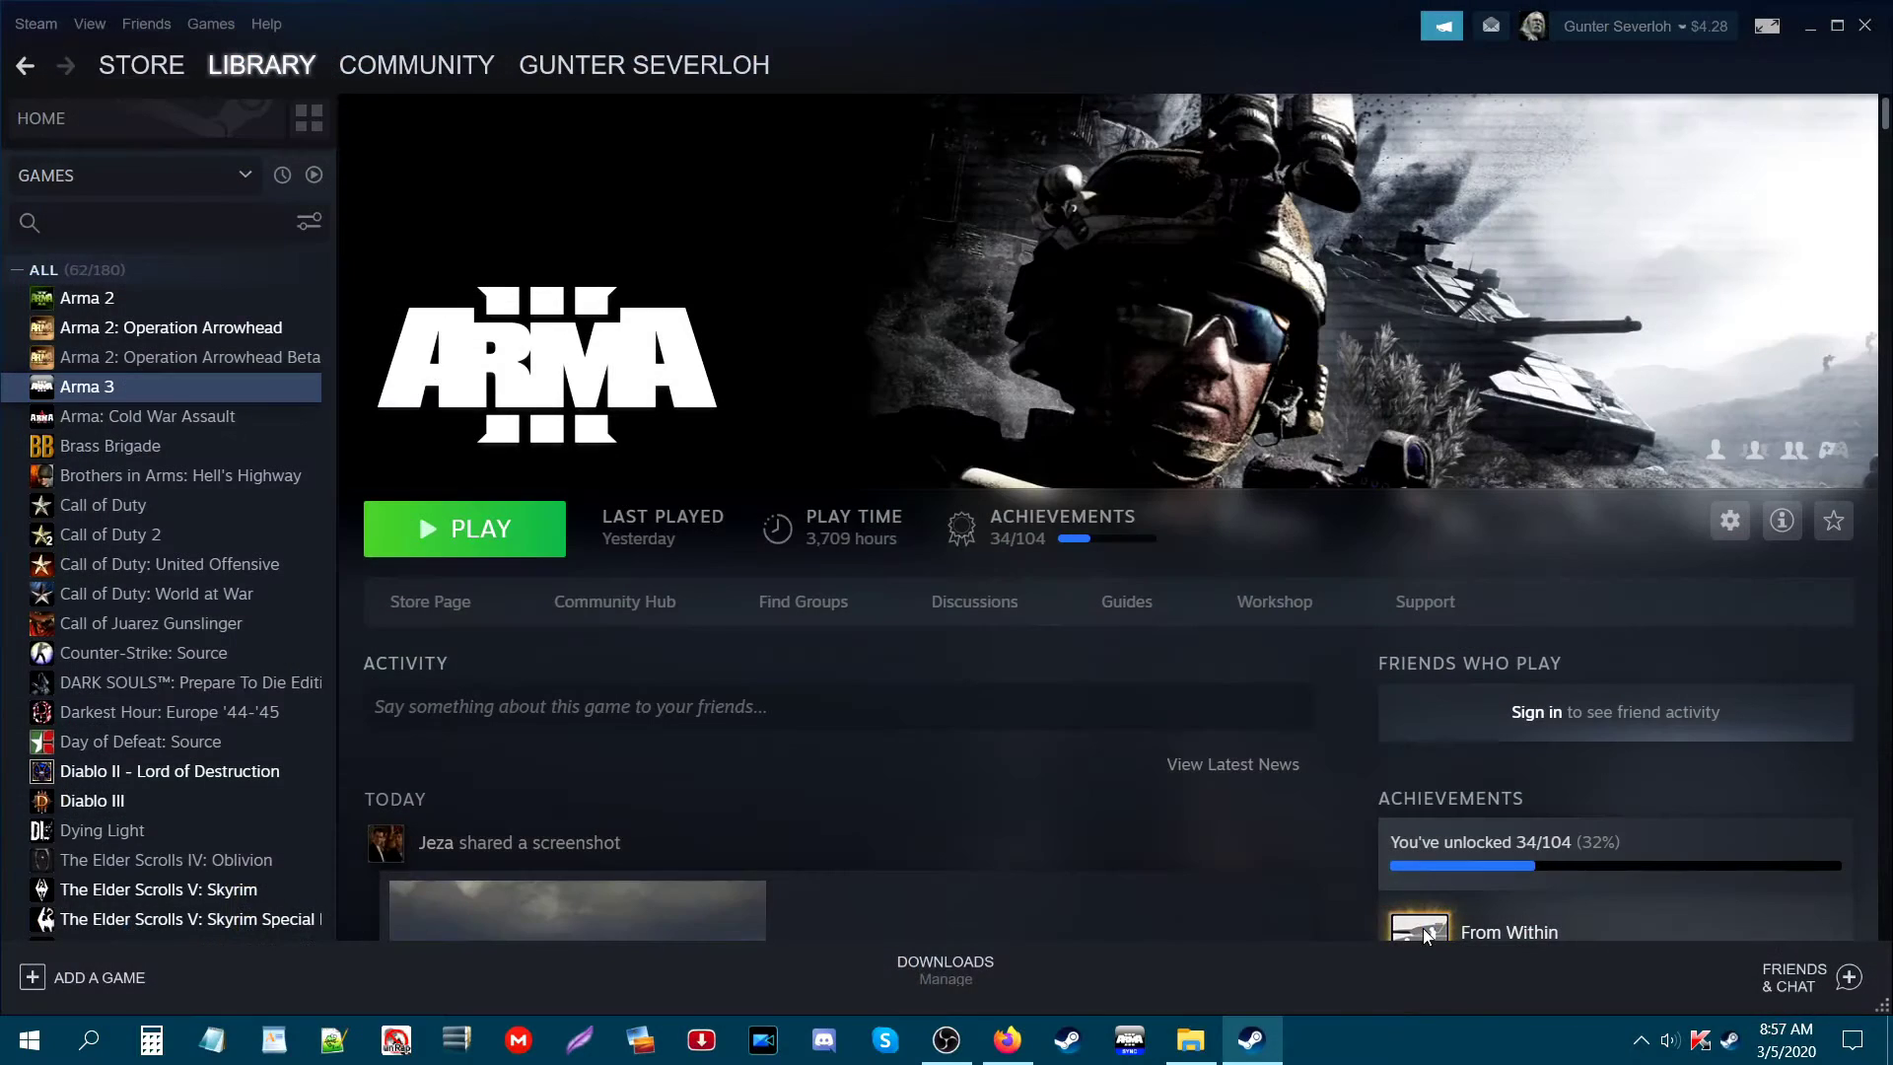
pyautogui.click(244, 177)
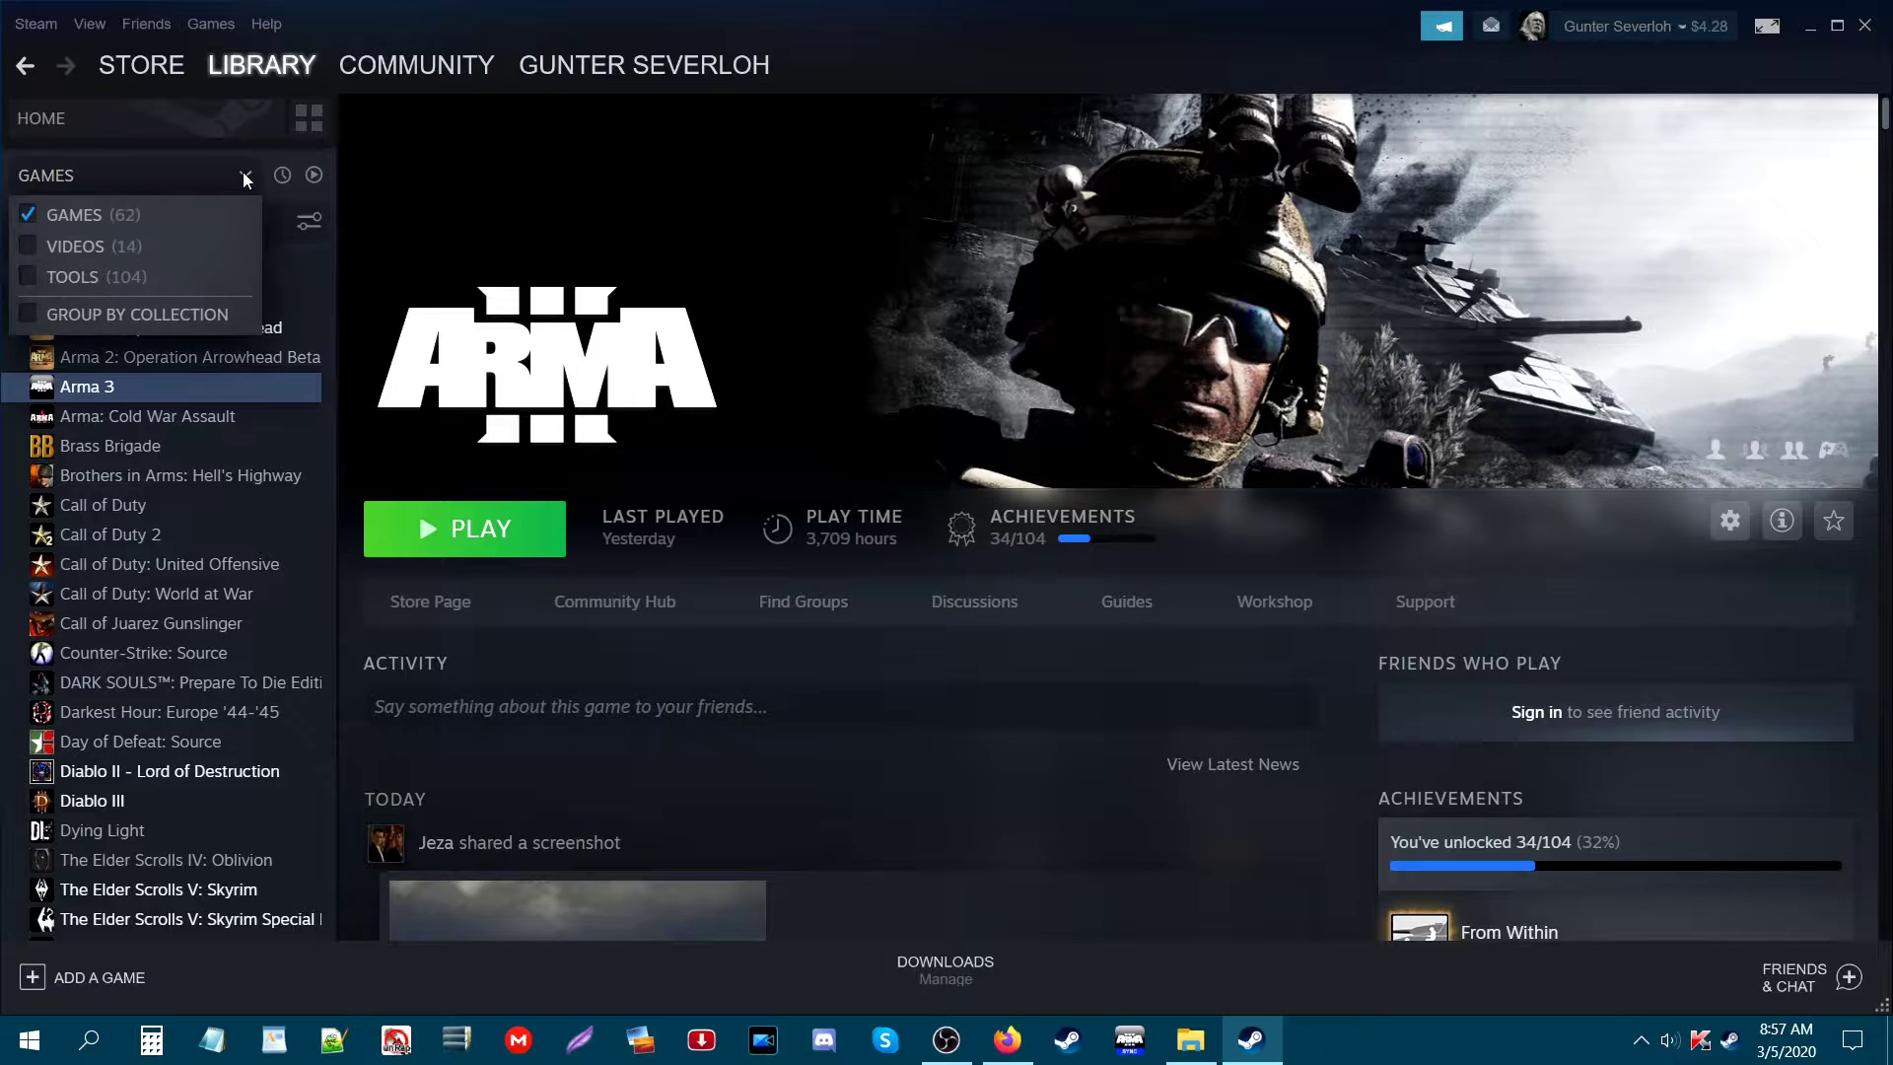
pyautogui.click(29, 215)
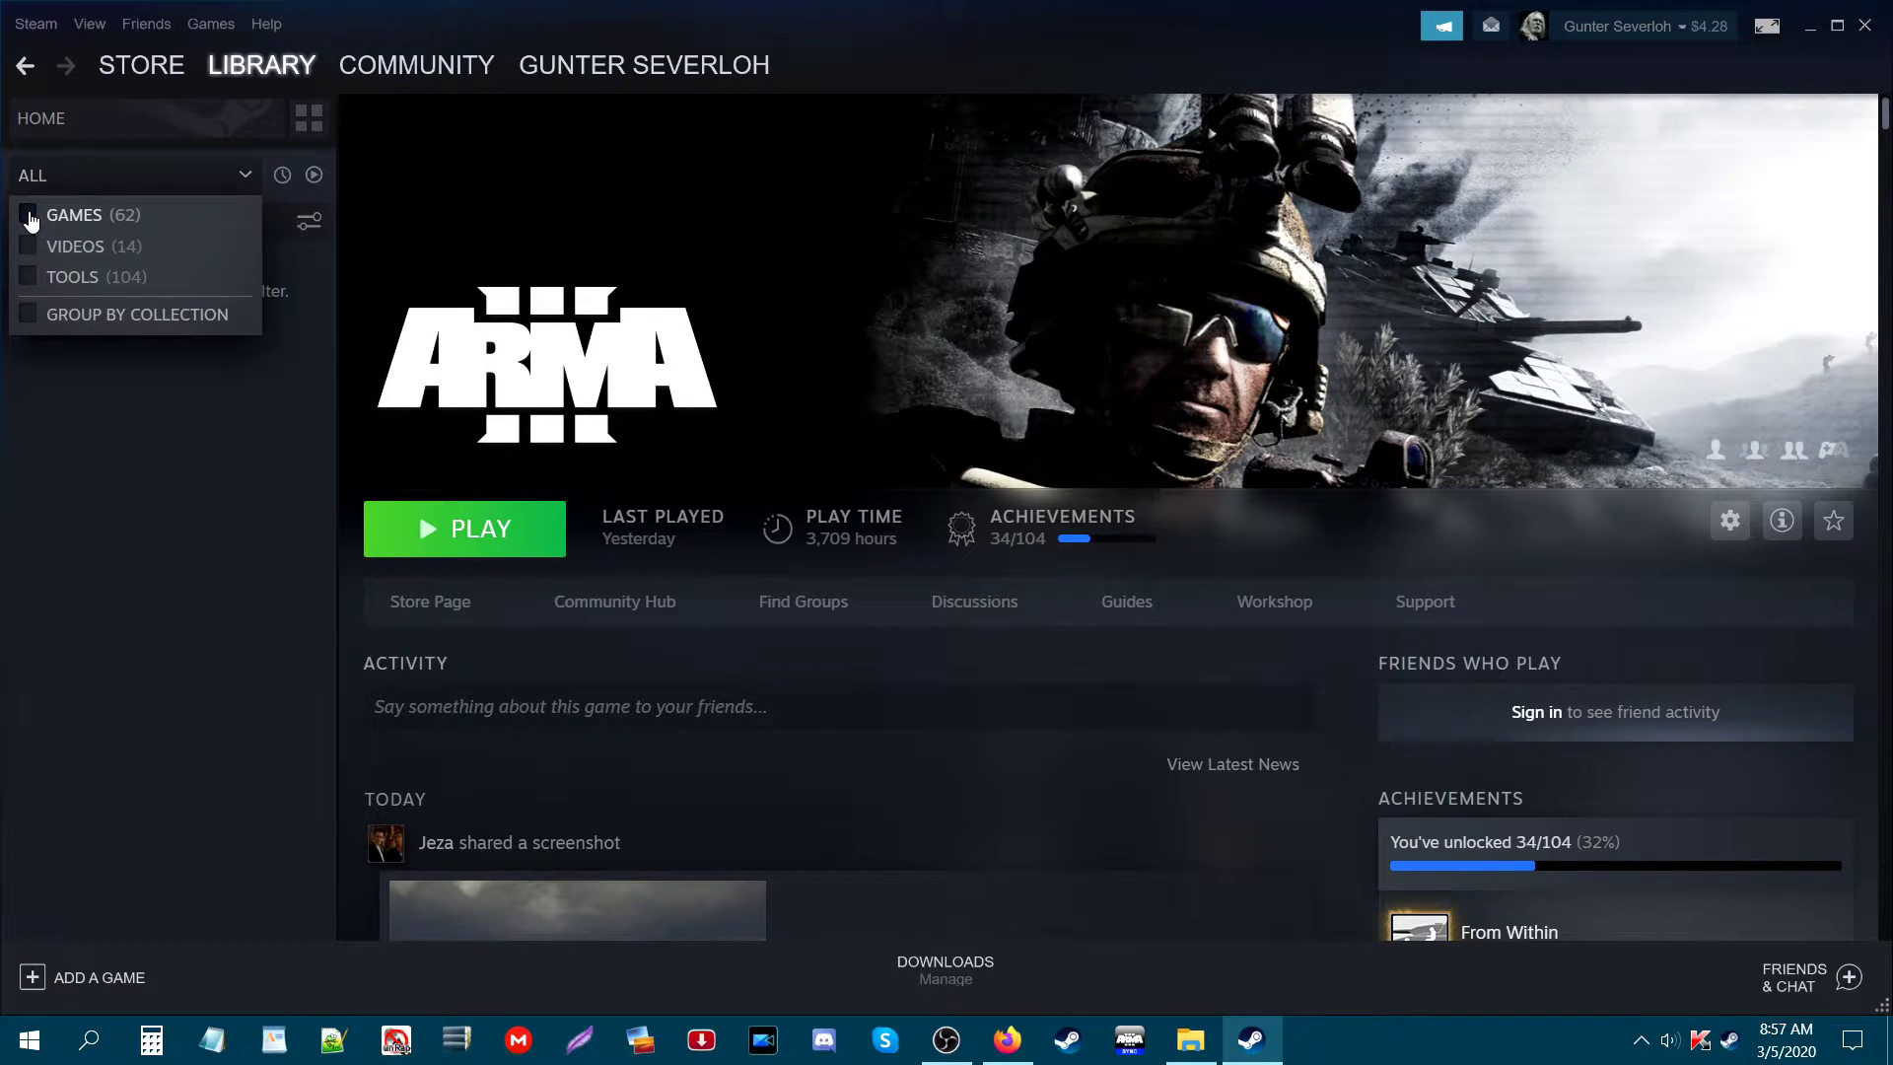
pyautogui.click(29, 280)
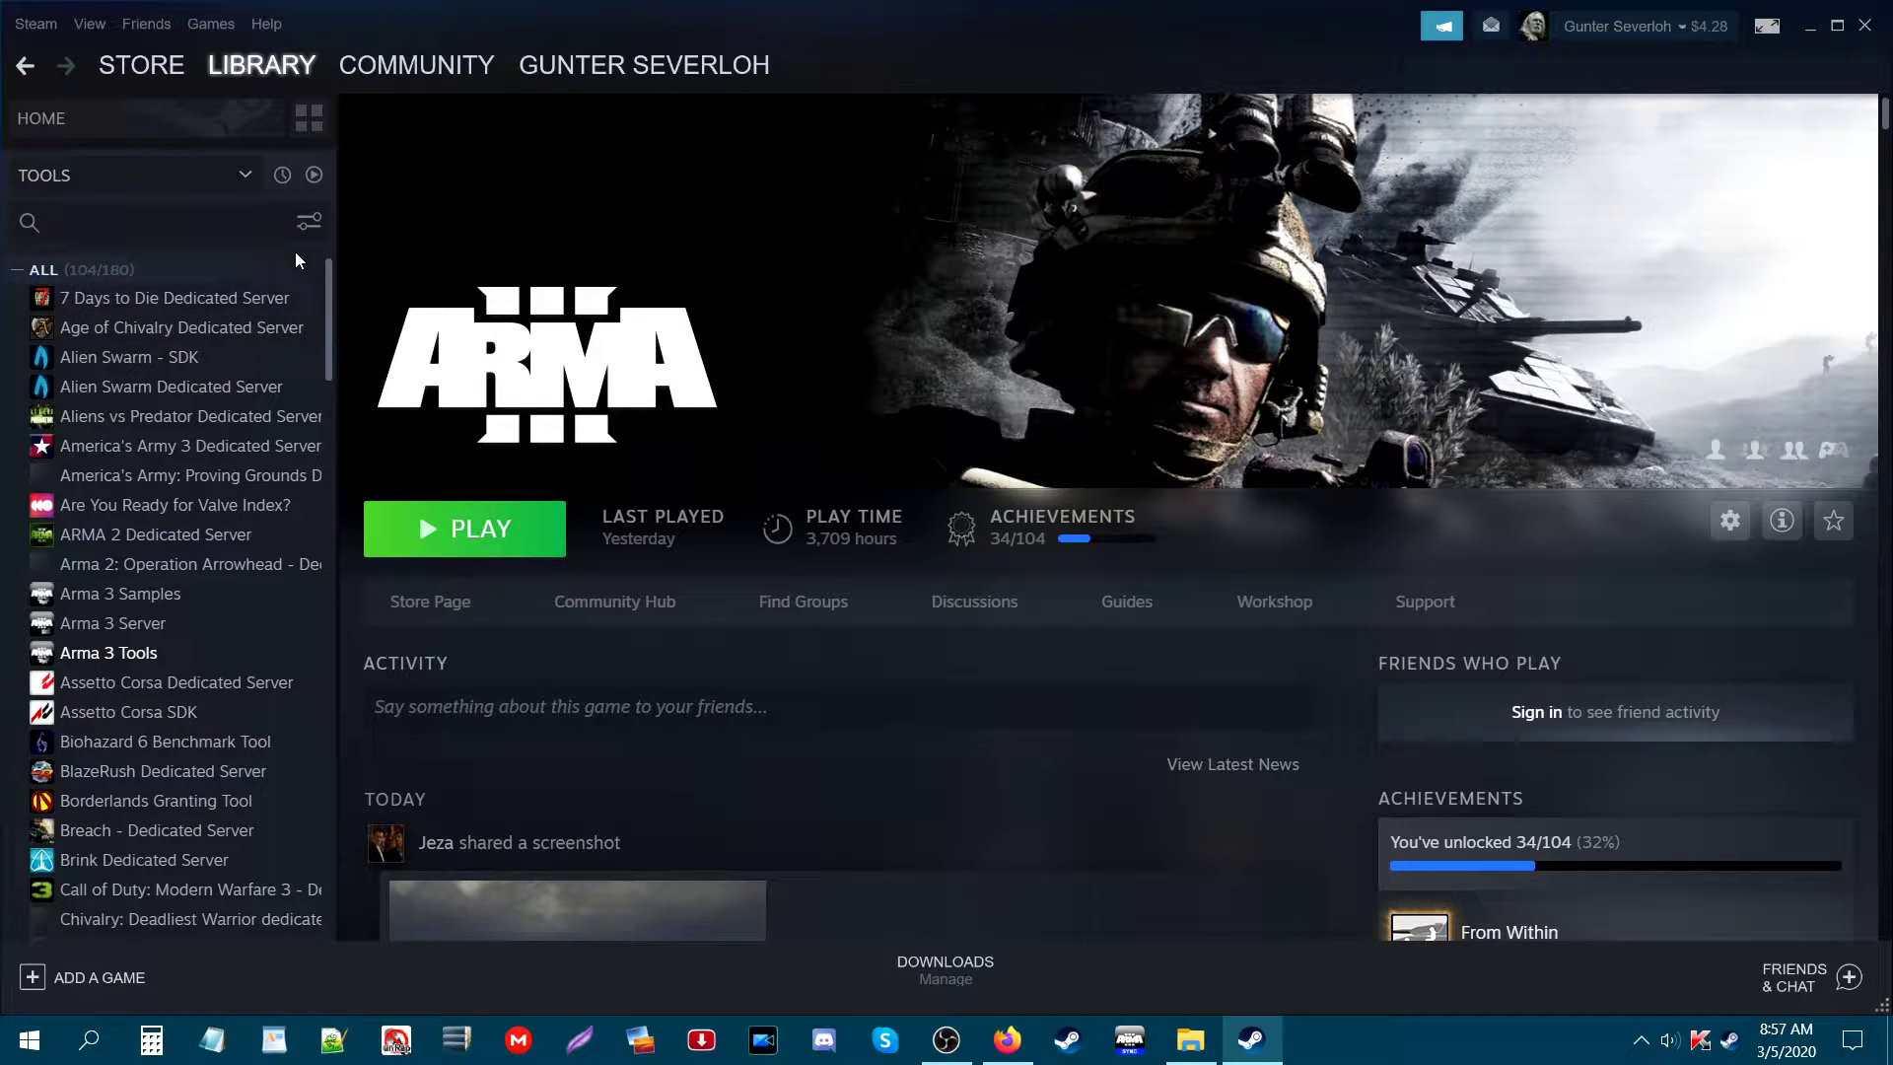
pyautogui.click(114, 658)
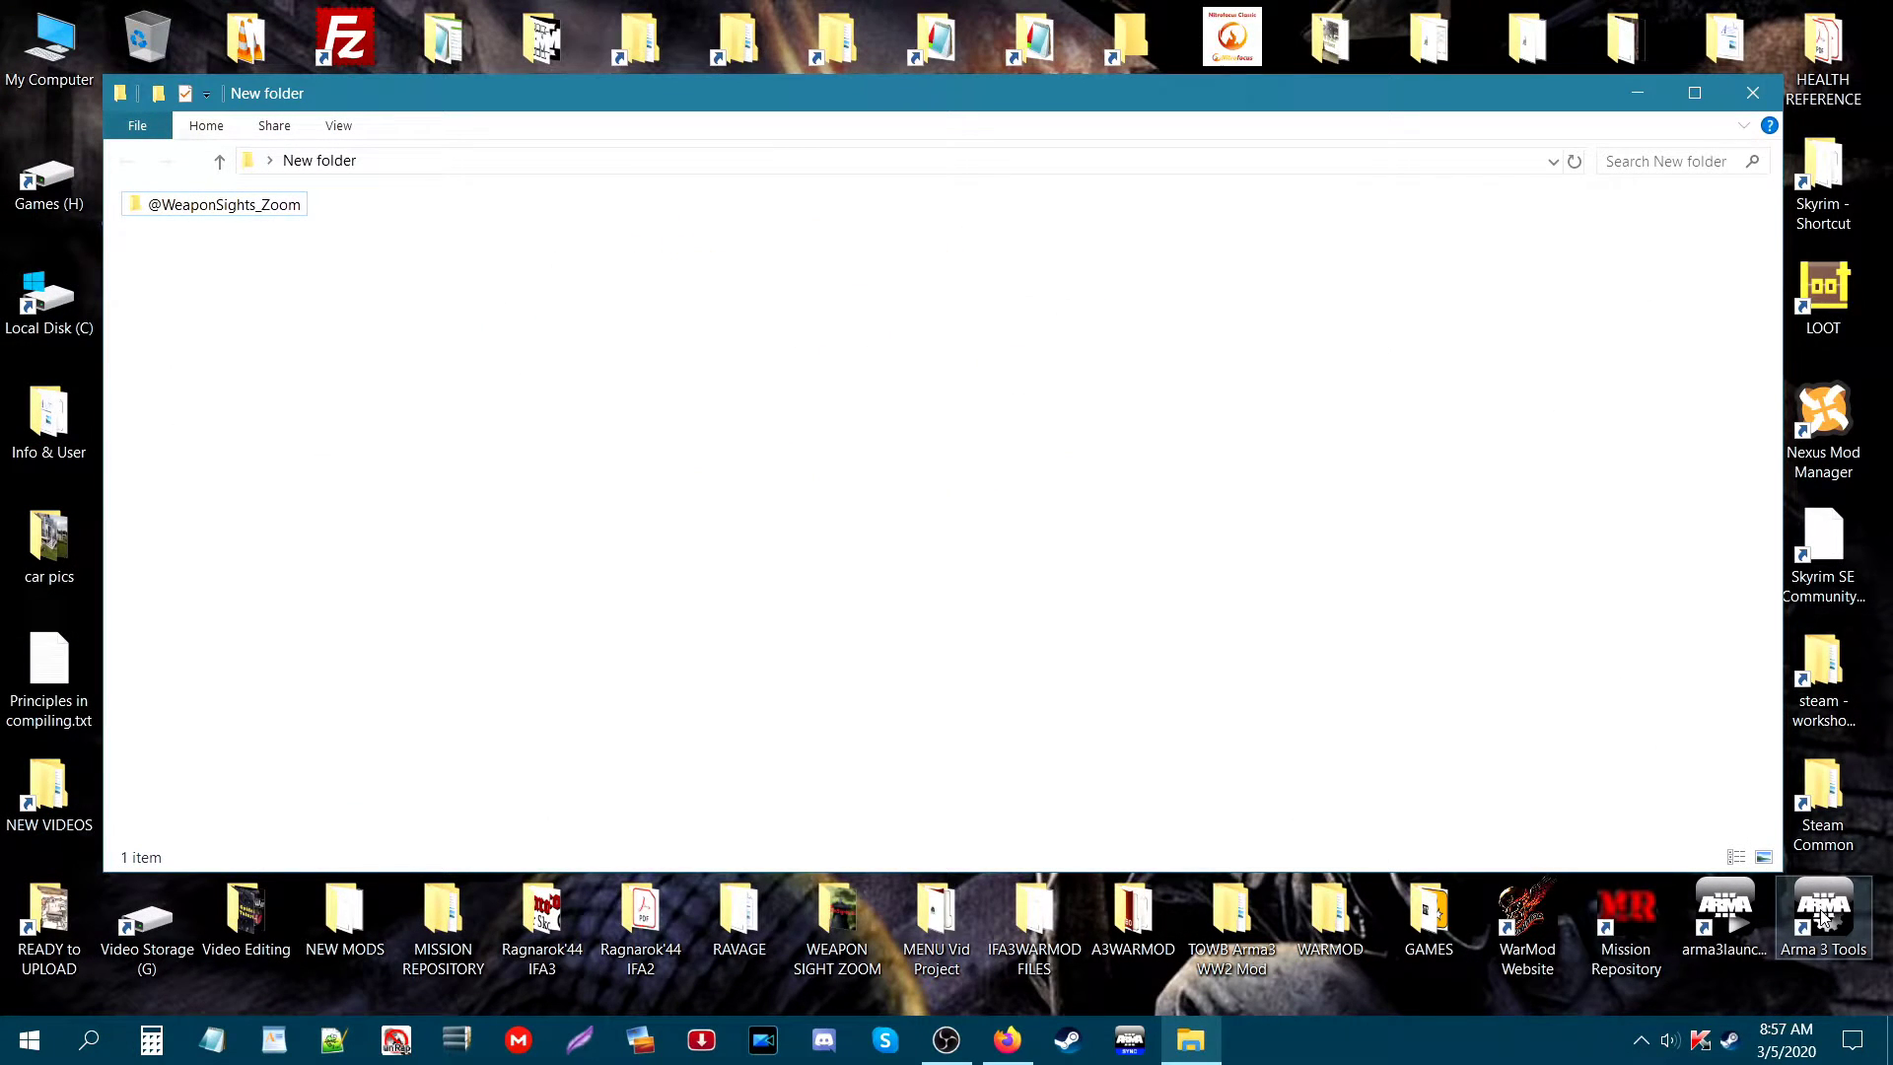
# Step: Launch Arma 3 Tools from the desktop and open the DSUtils utility
pyautogui.doubleClick(1824, 912)
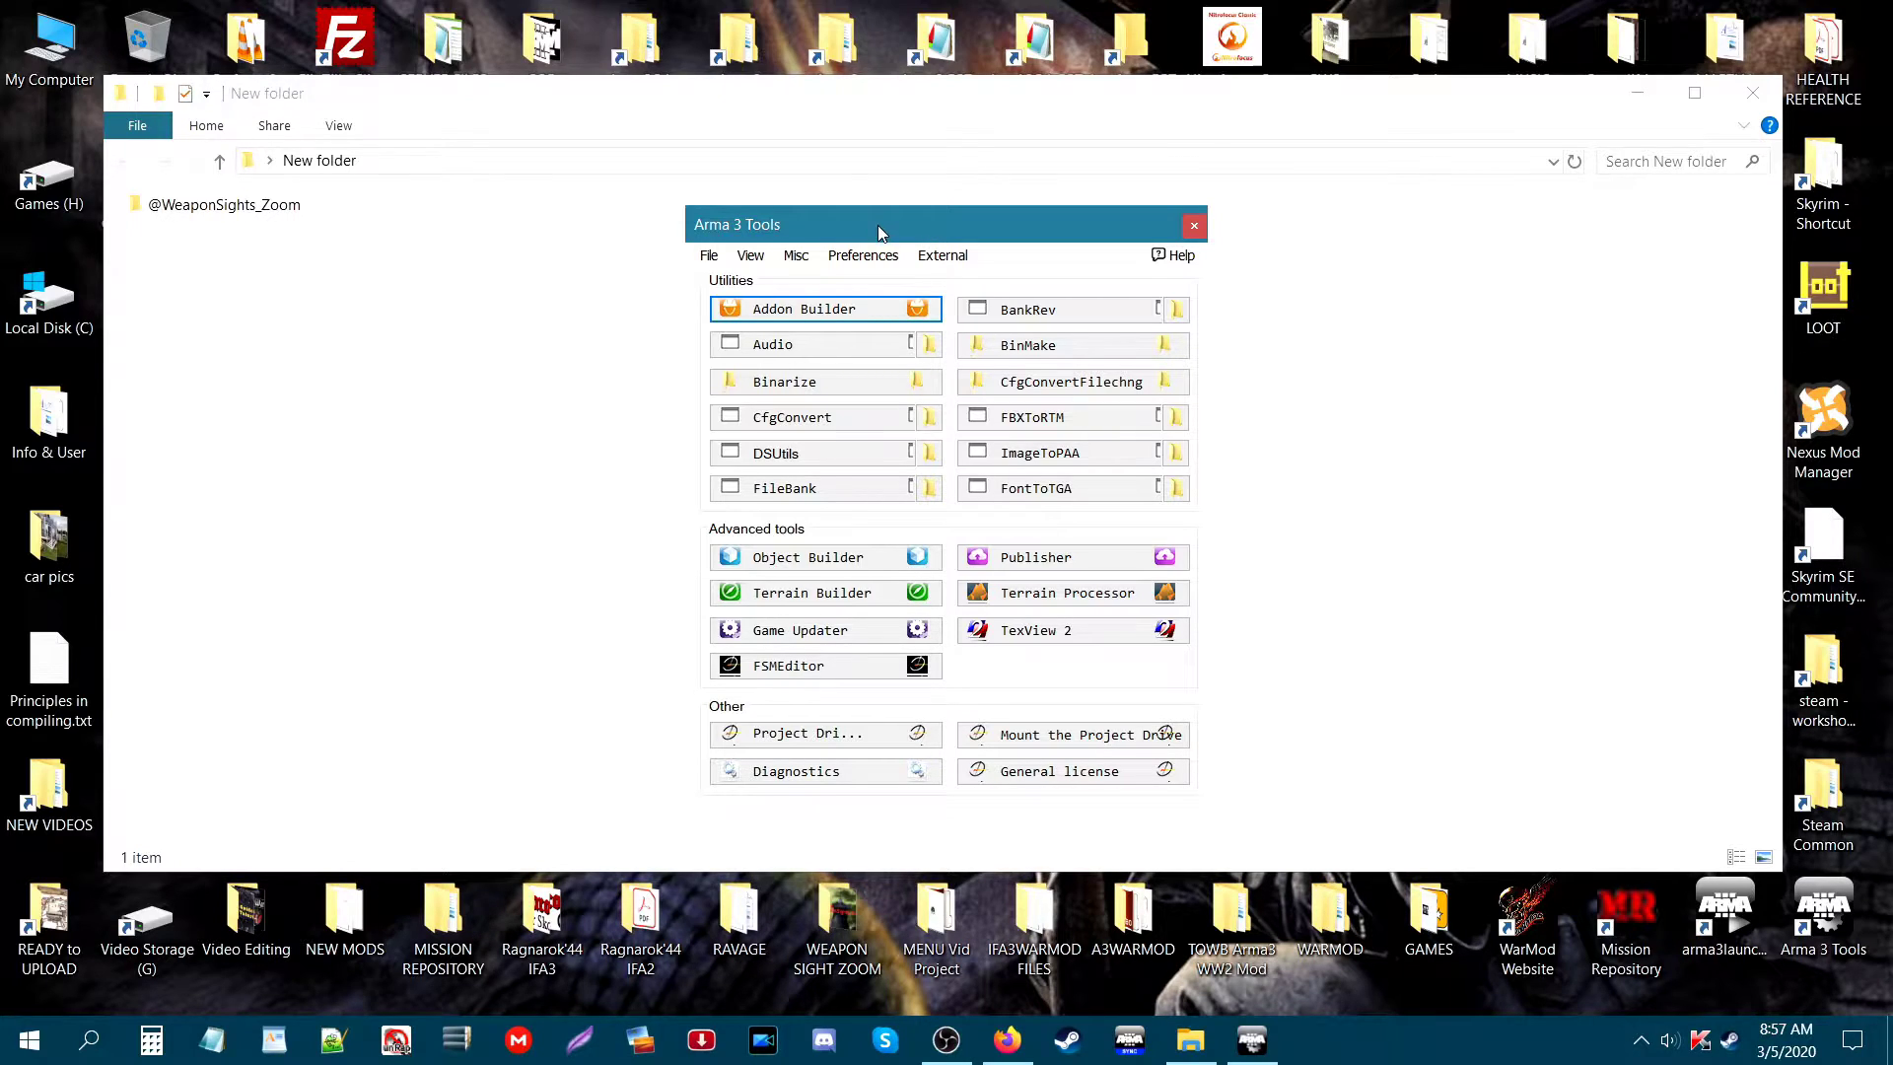
pyautogui.click(834, 462)
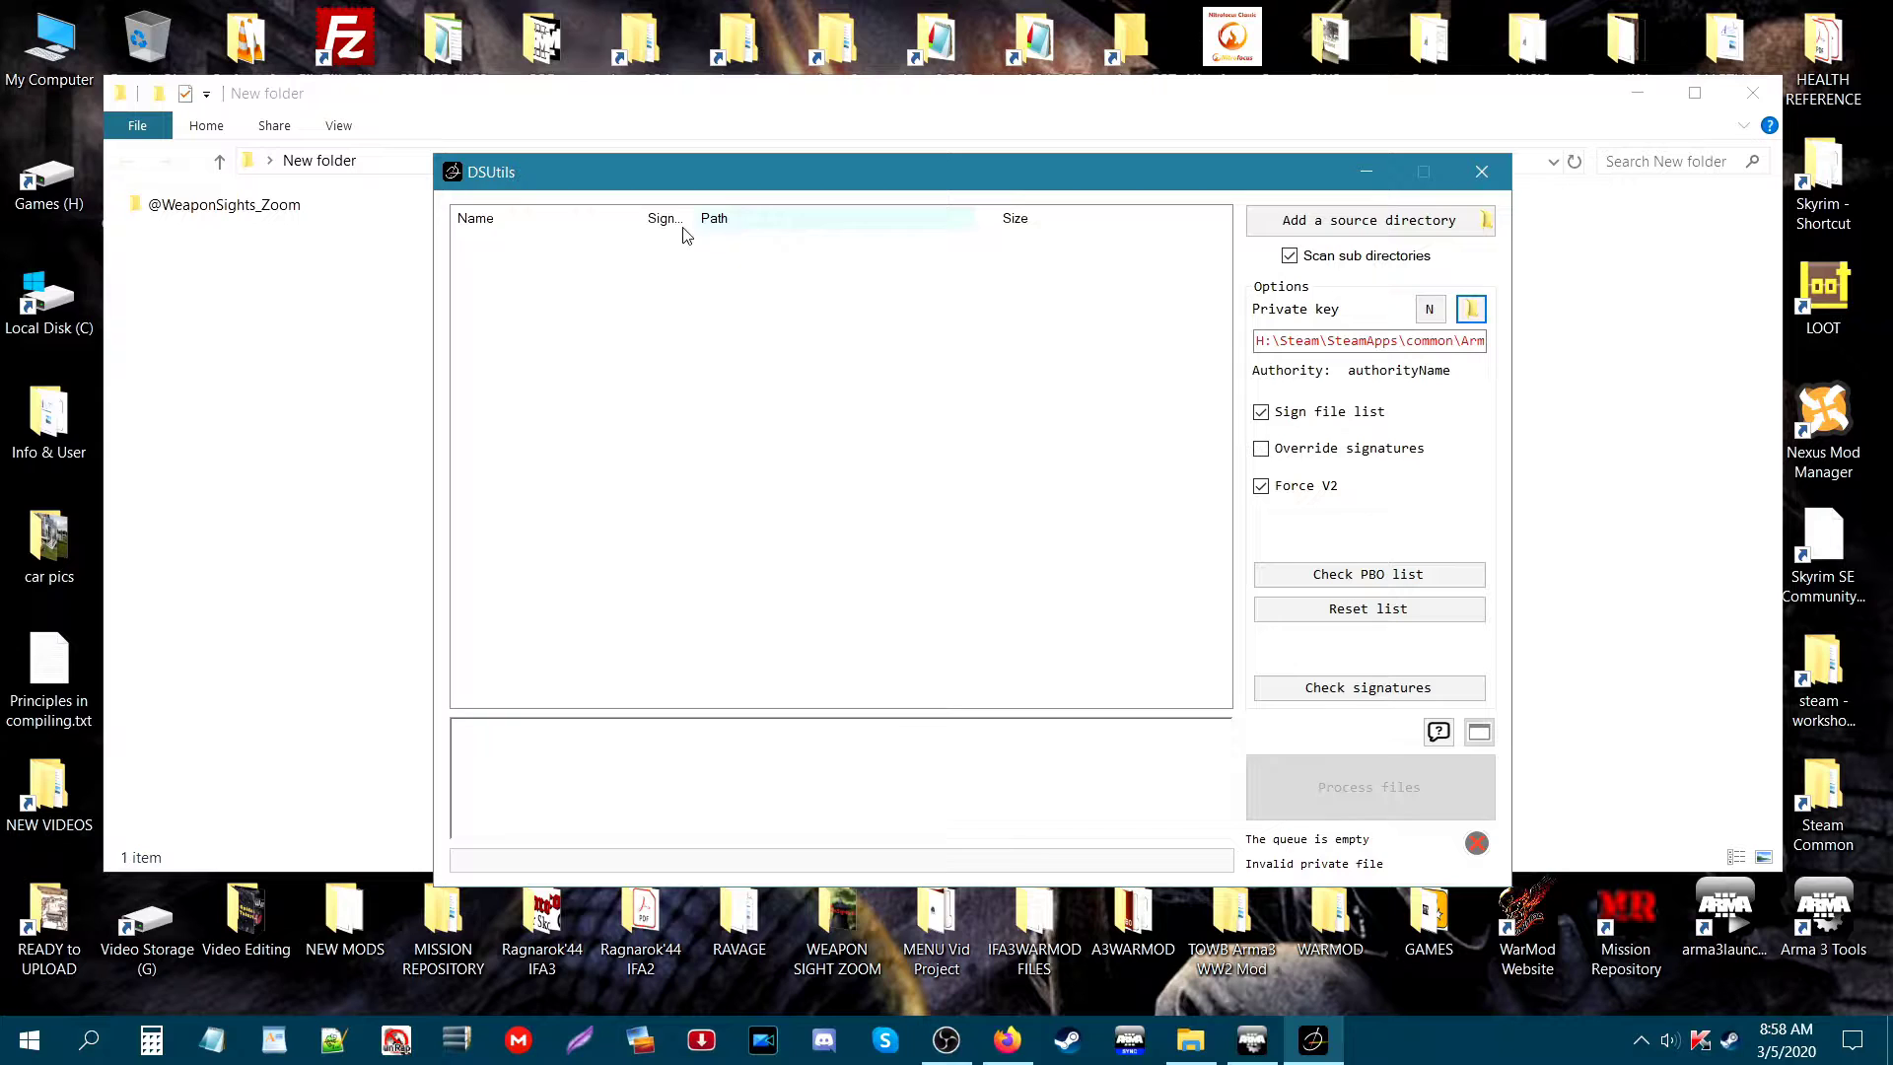
pyautogui.doubleClick(252, 213)
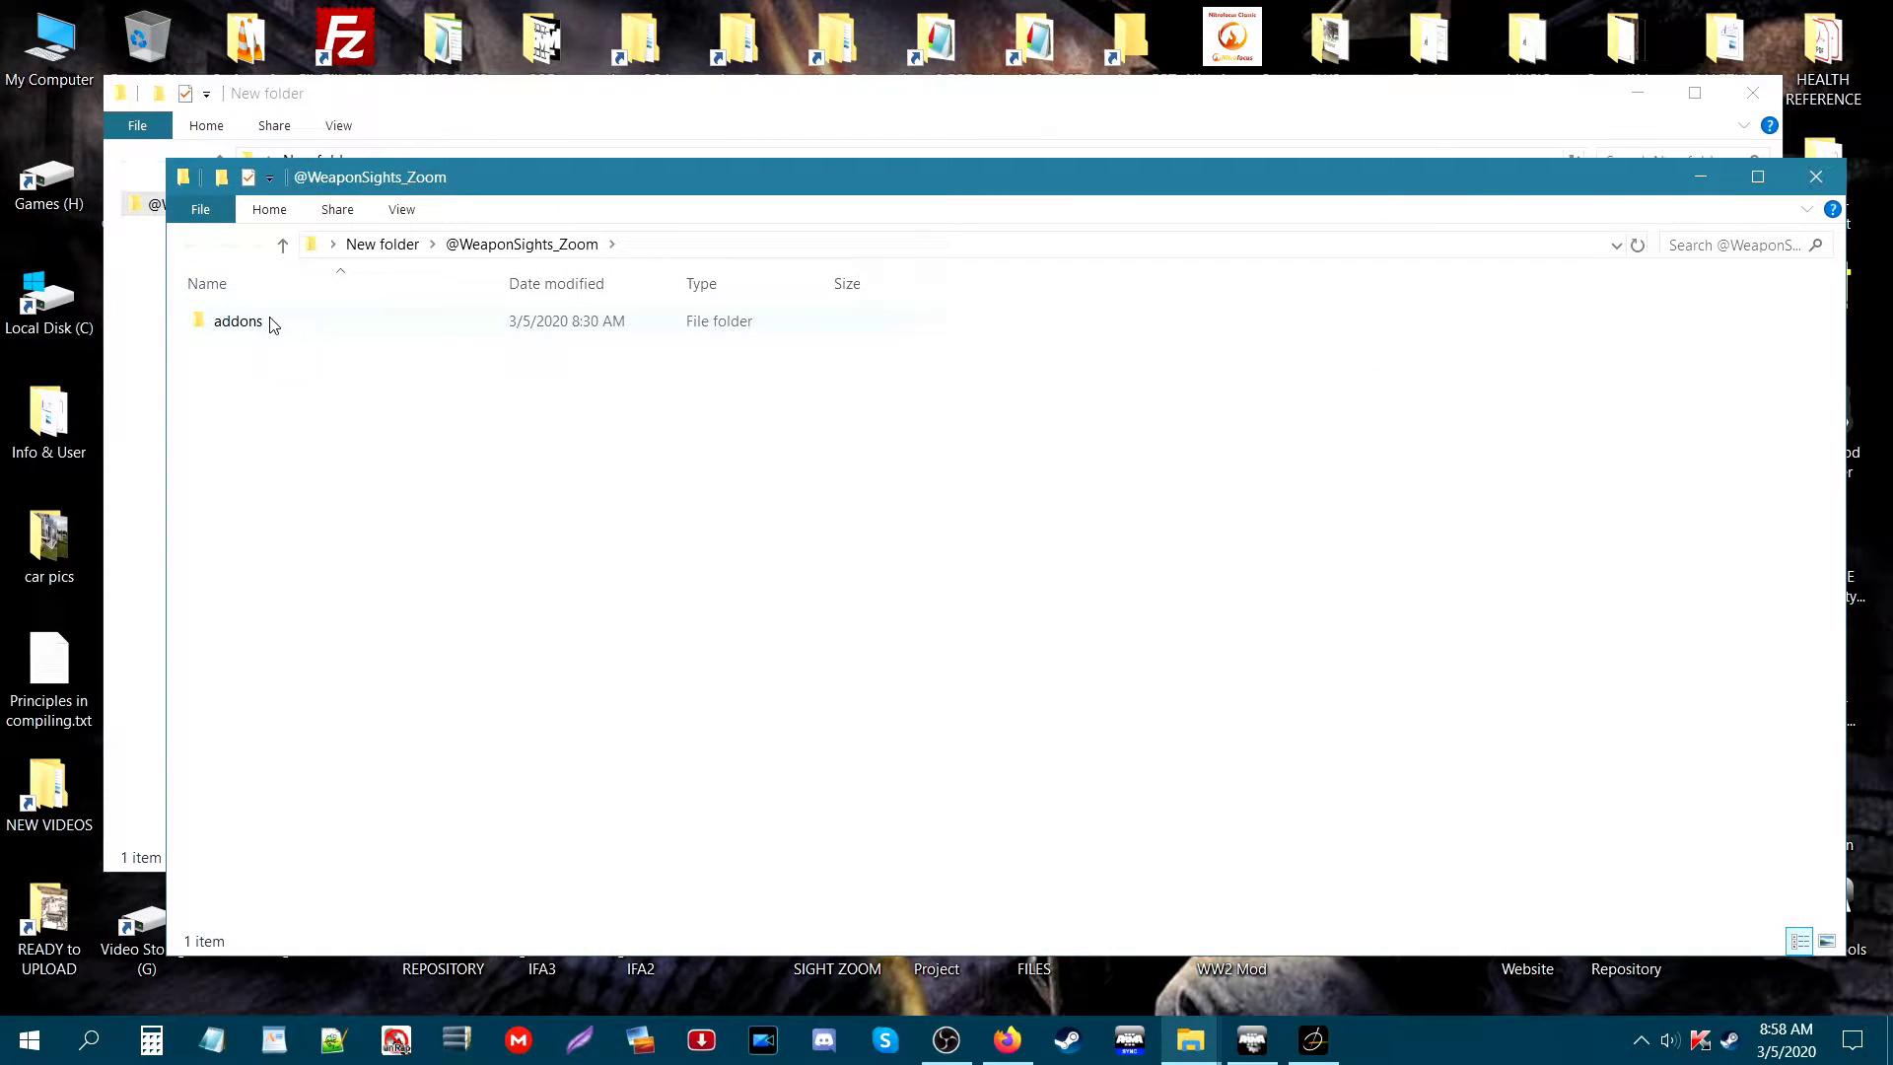
pyautogui.click(254, 321)
pyautogui.hotkey('alt', 'Tab')
pyautogui.click(1440, 218)
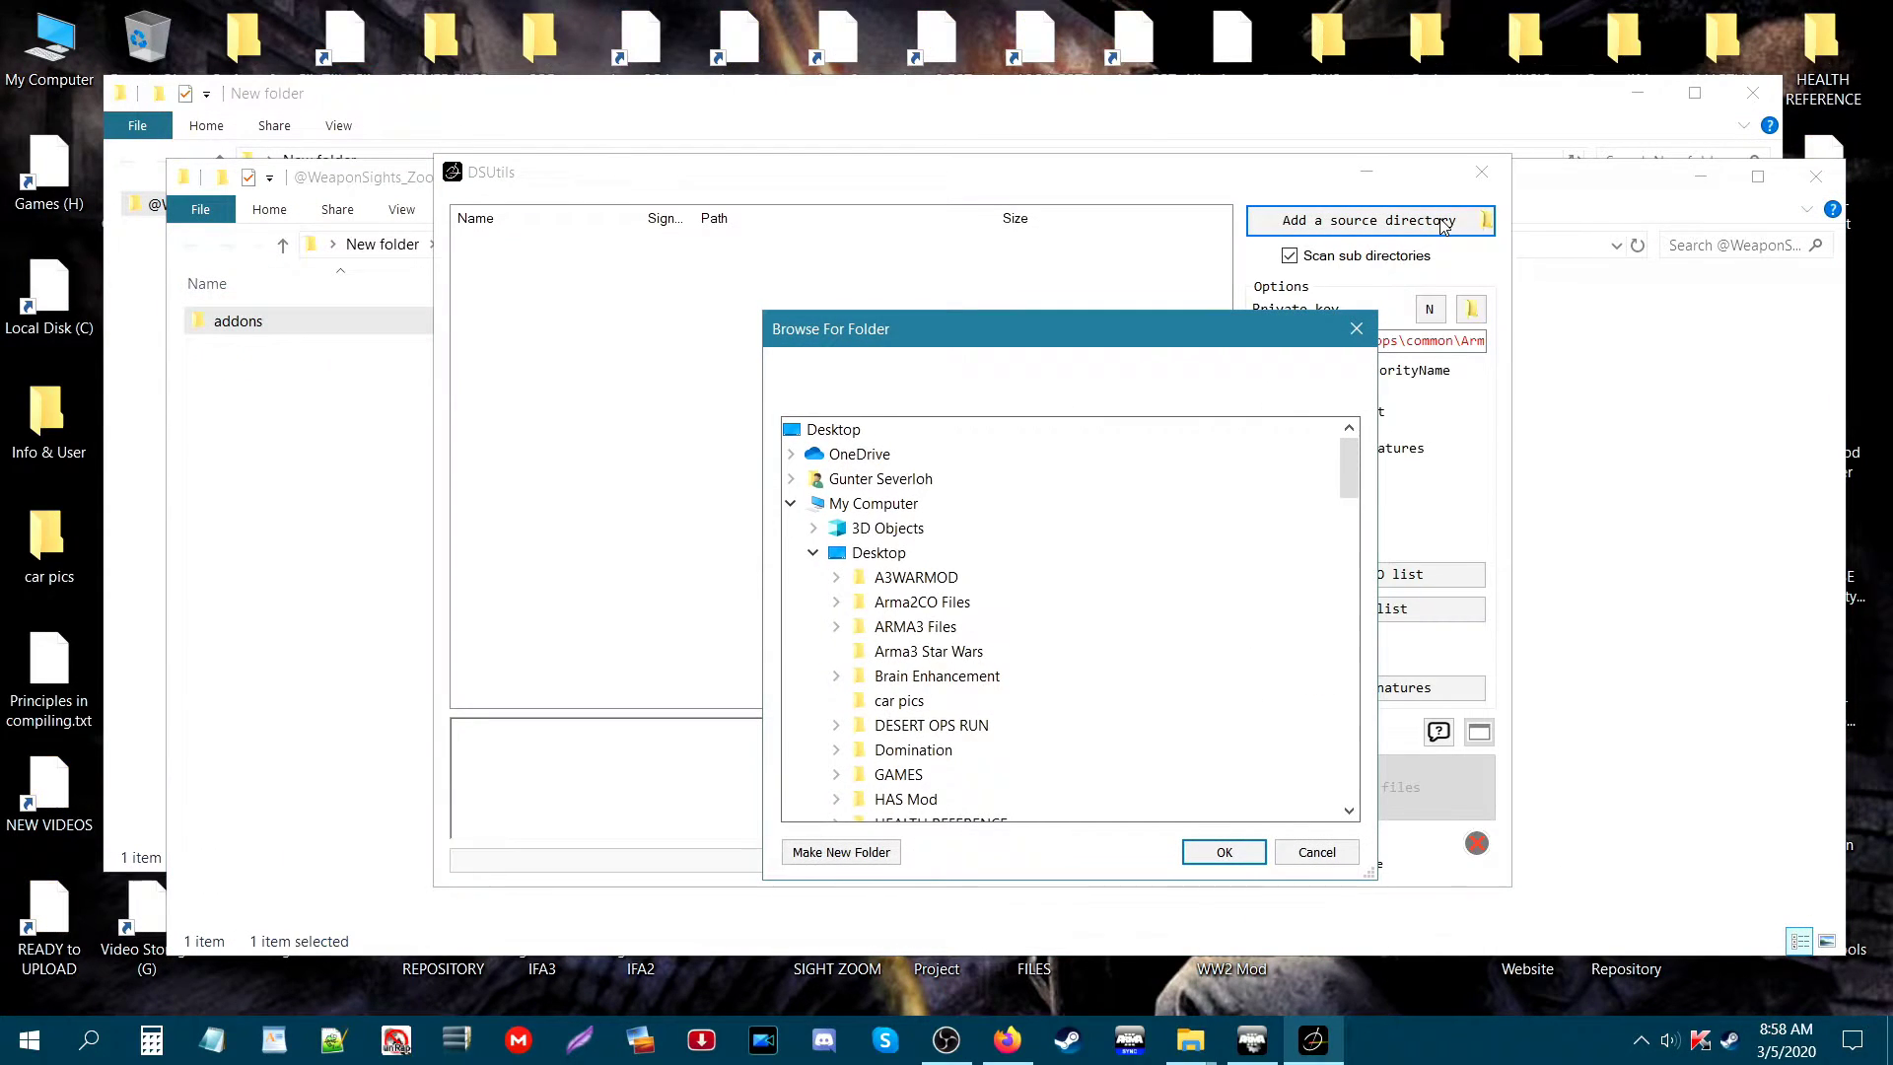
pyautogui.moveTo(1090, 326); pyautogui.dragTo(956, 198)
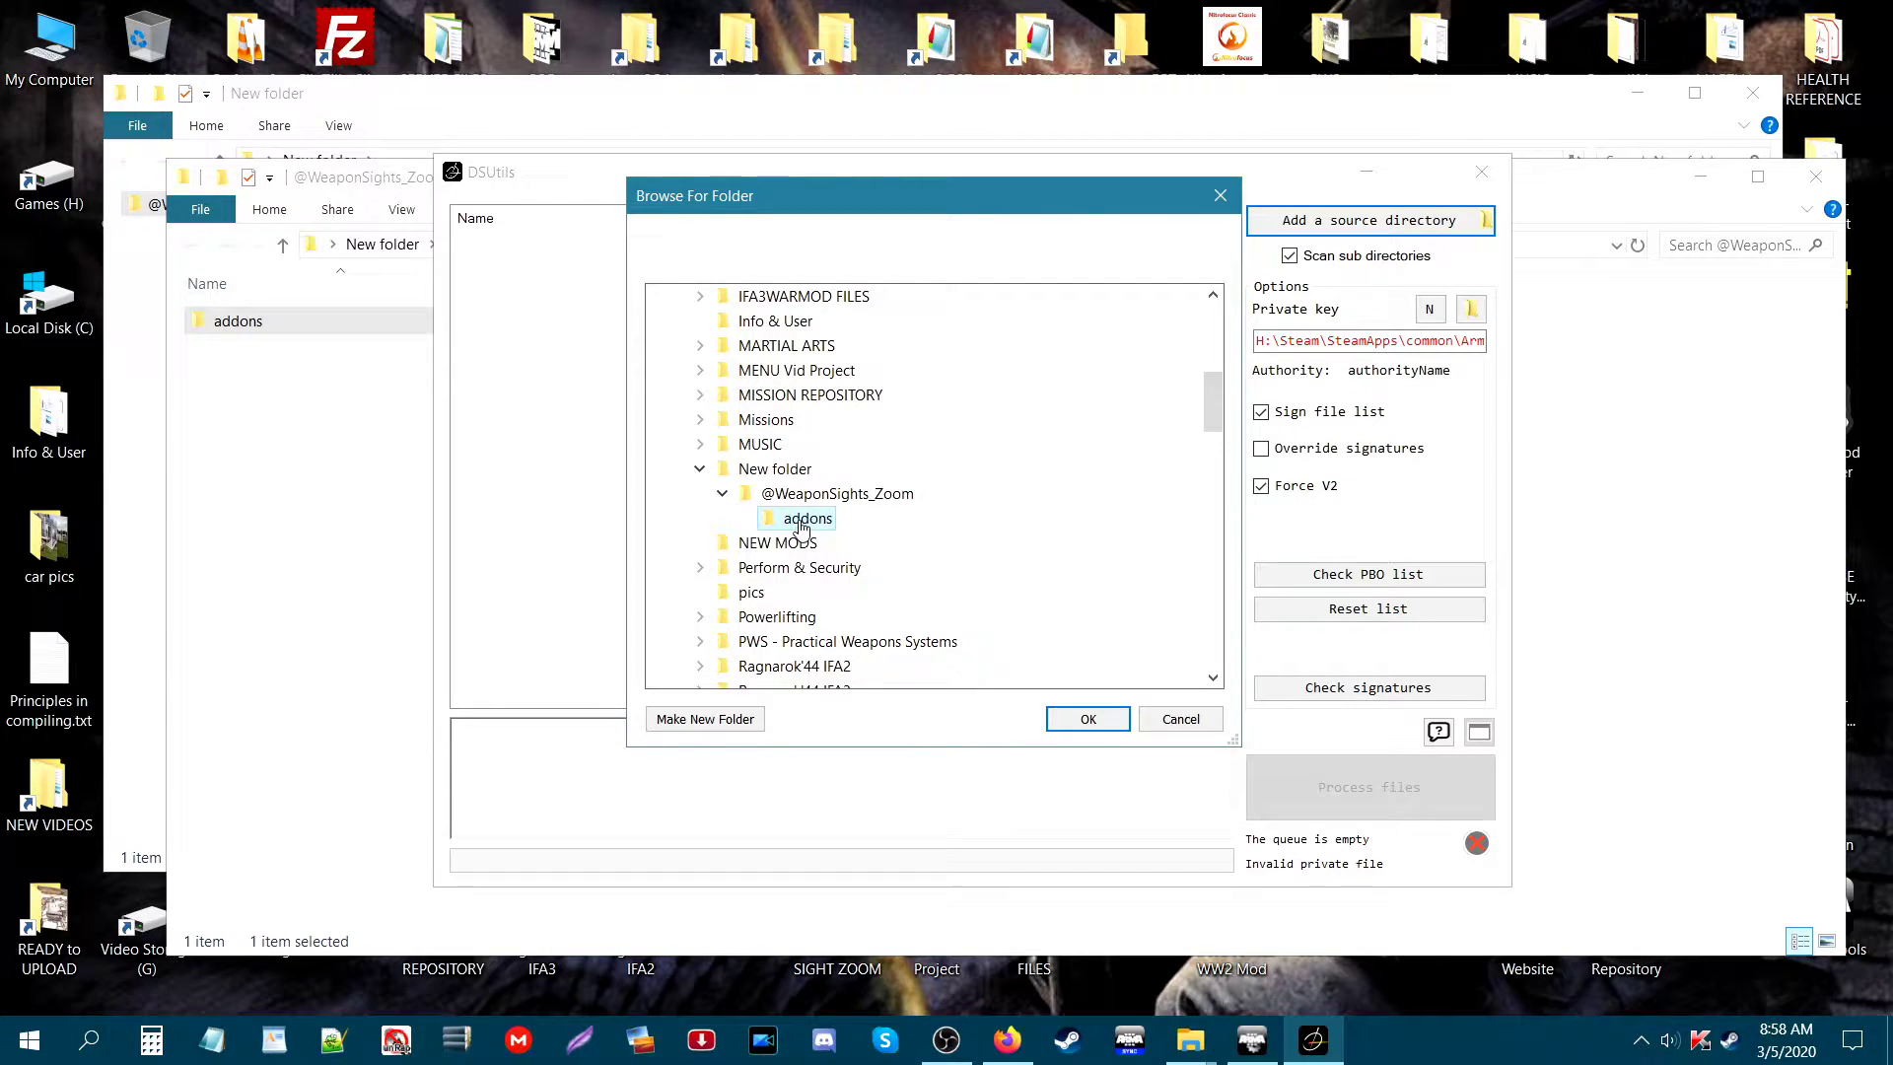
pyautogui.click(1088, 720)
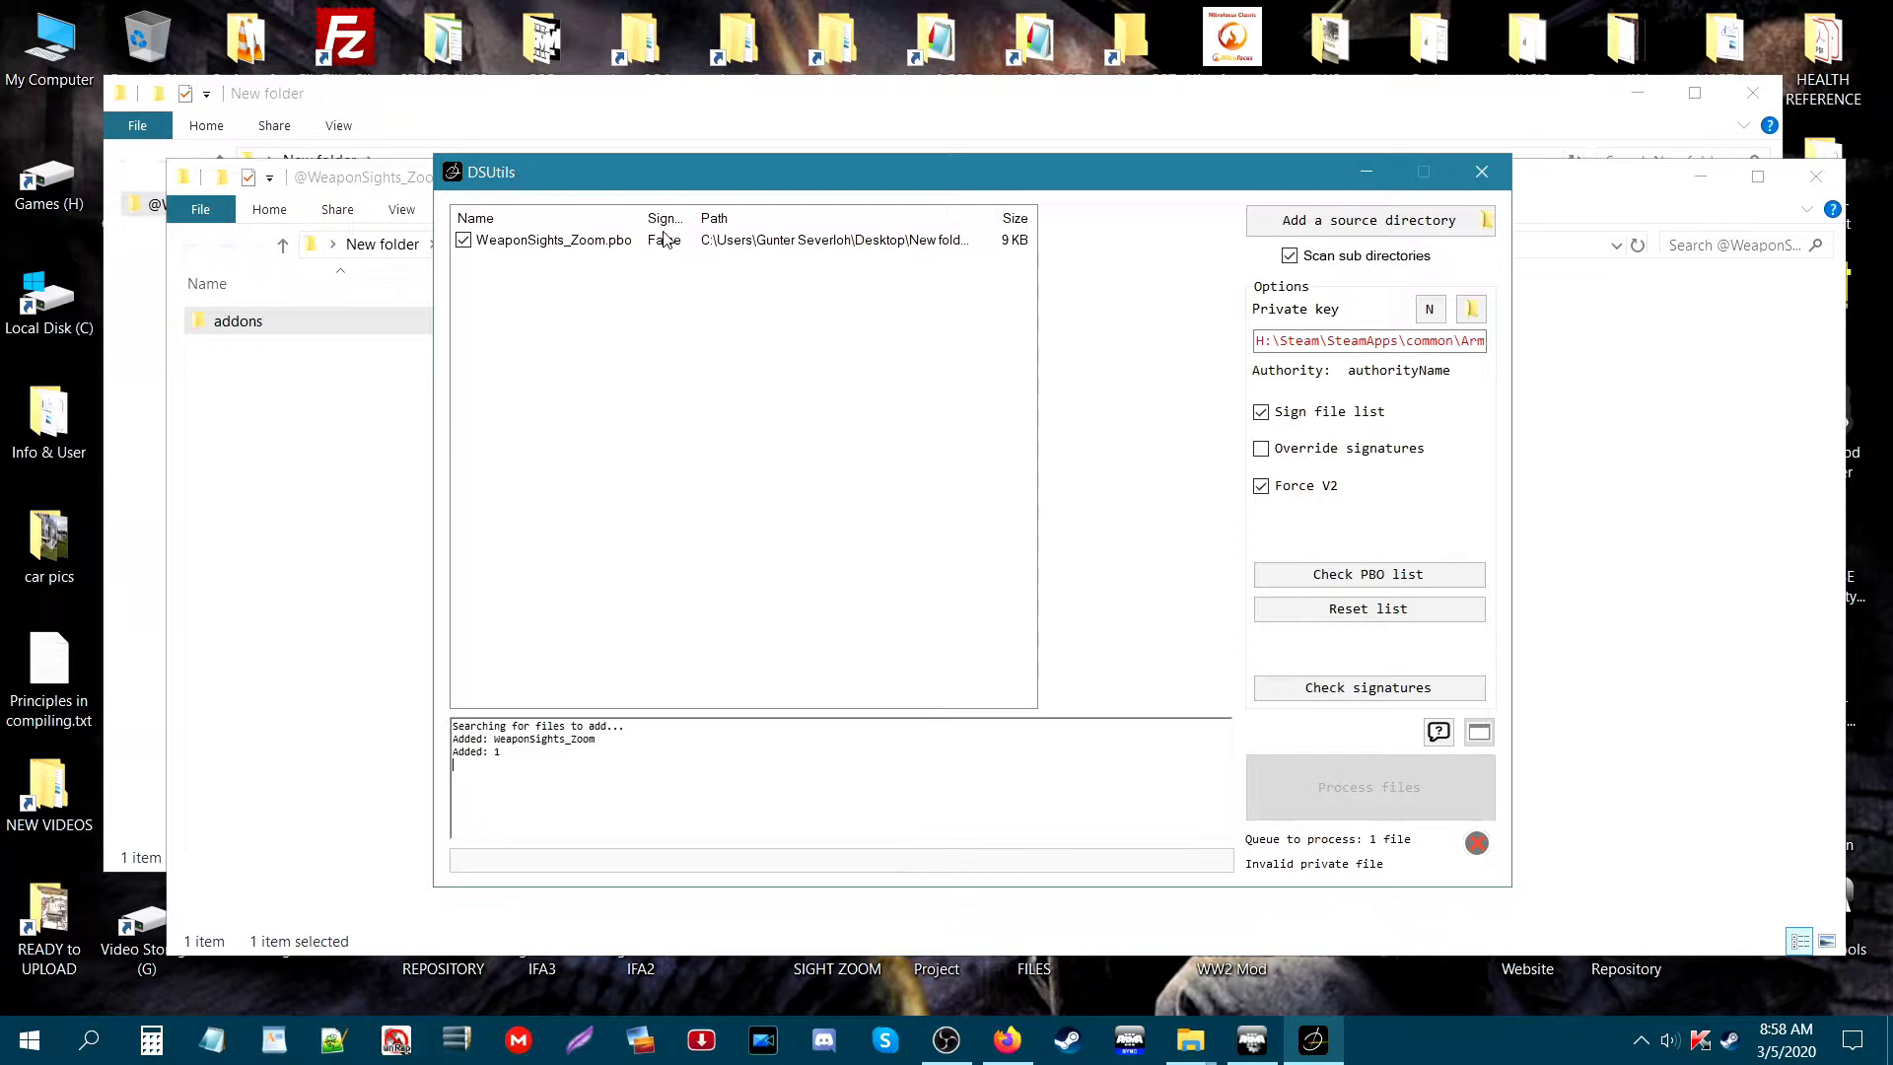
pyautogui.moveTo(694, 220); pyautogui.dragTo(779, 220)
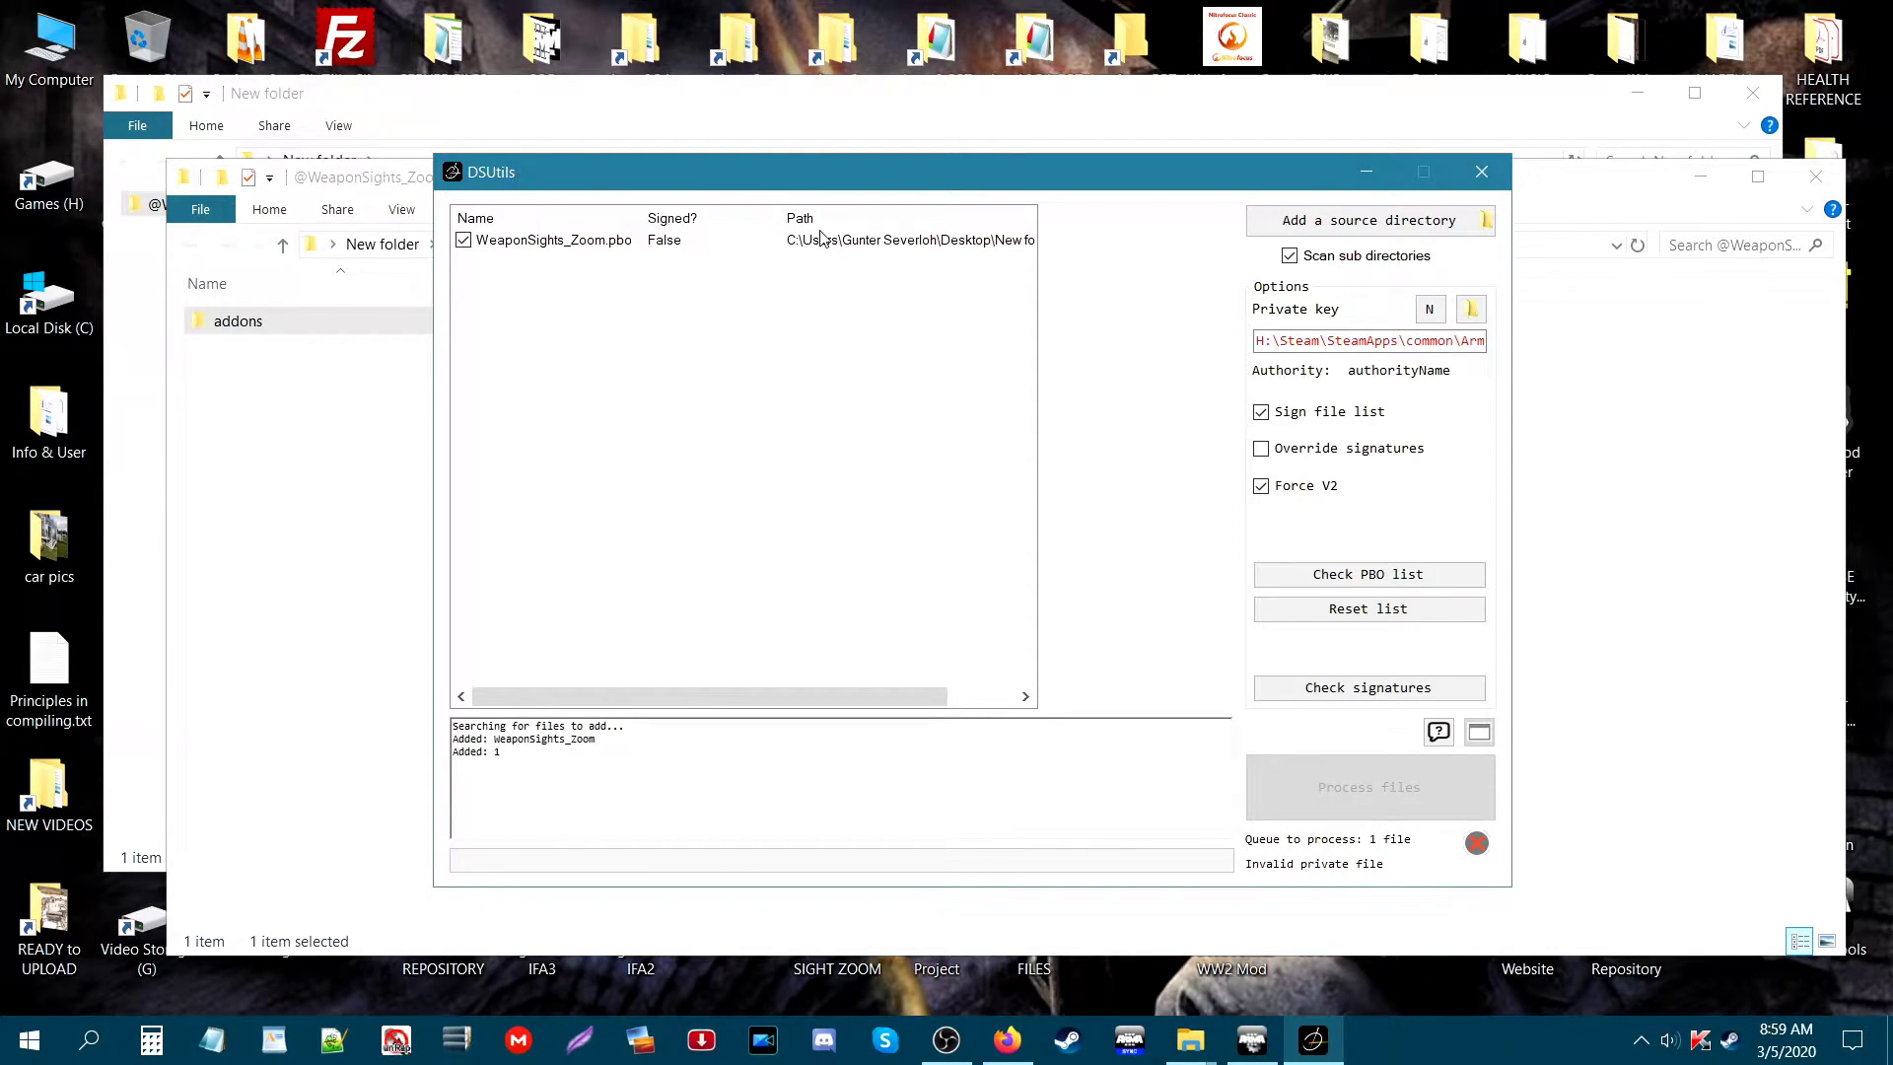
pyautogui.moveTo(782, 686); pyautogui.dragTo(850, 696)
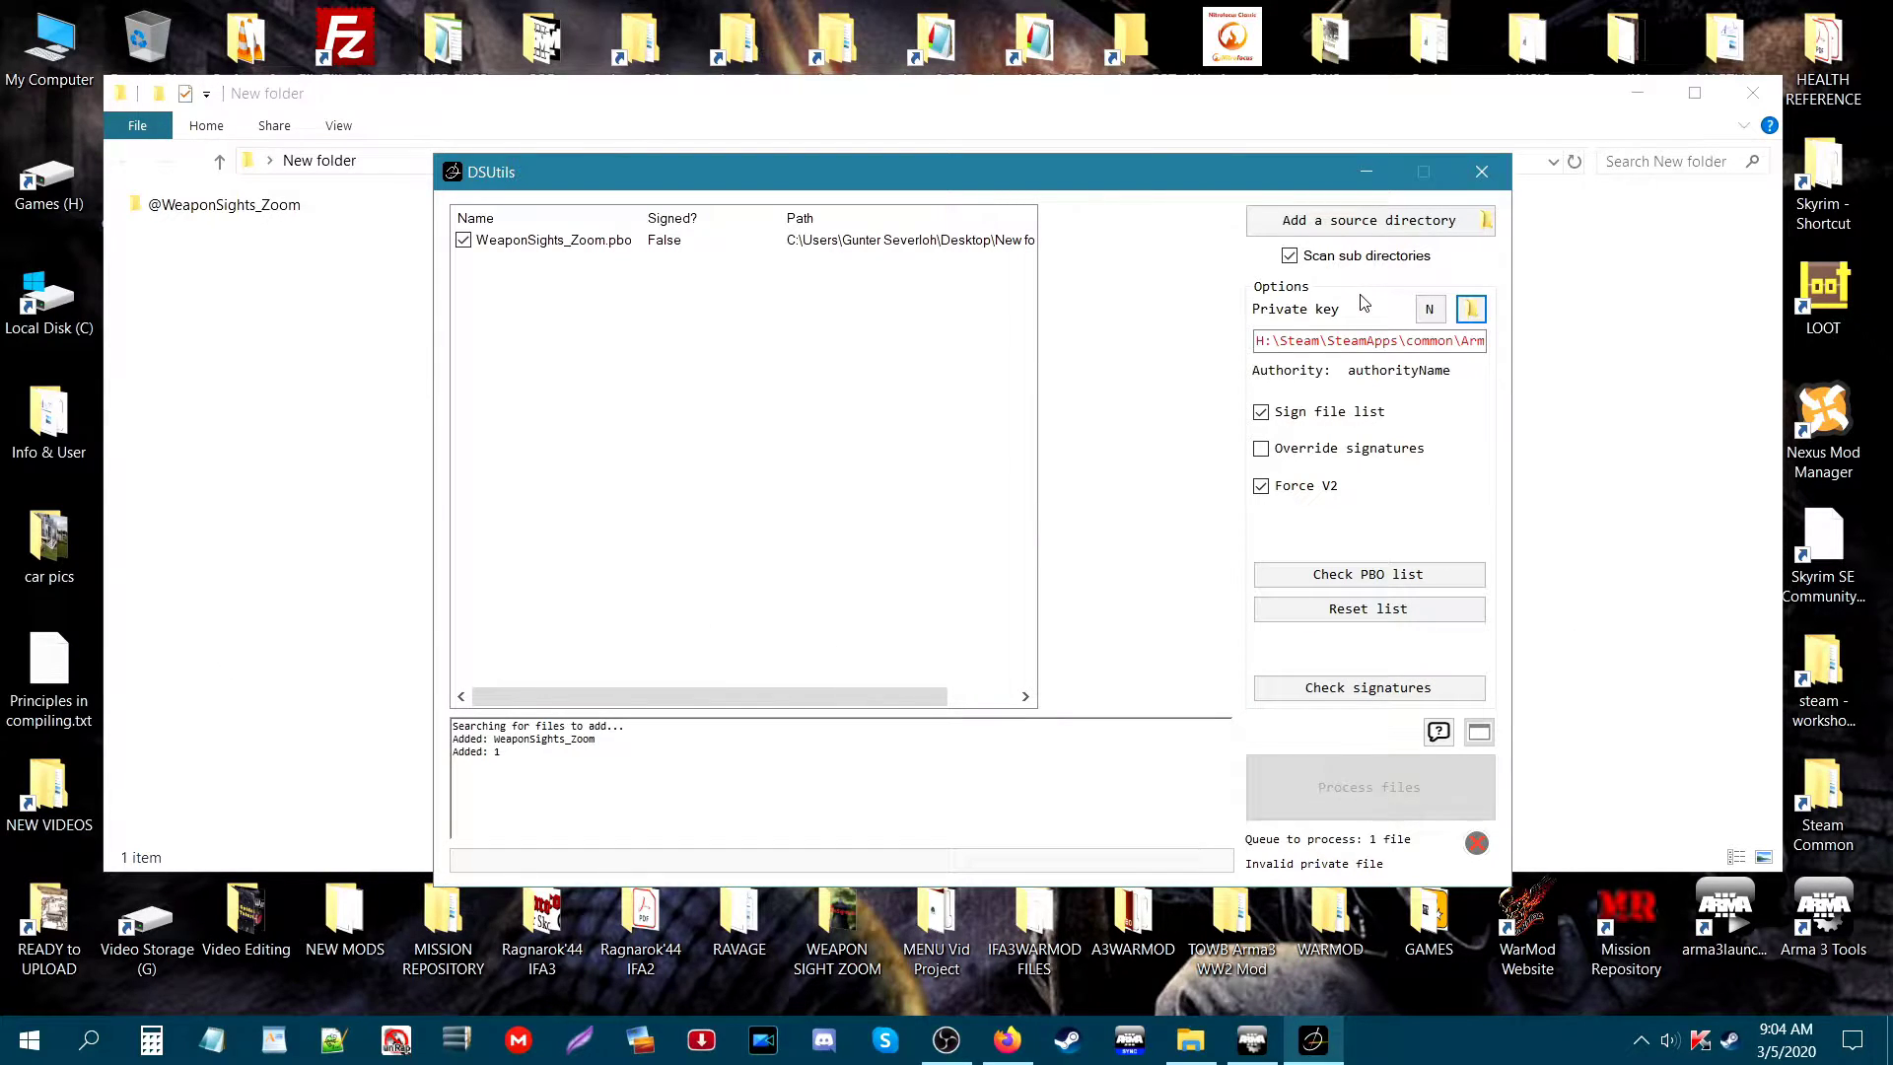
# Step: Open the form for creating a new private key, with WeaponSights_Zoom as the authority name
pyautogui.click(1431, 310)
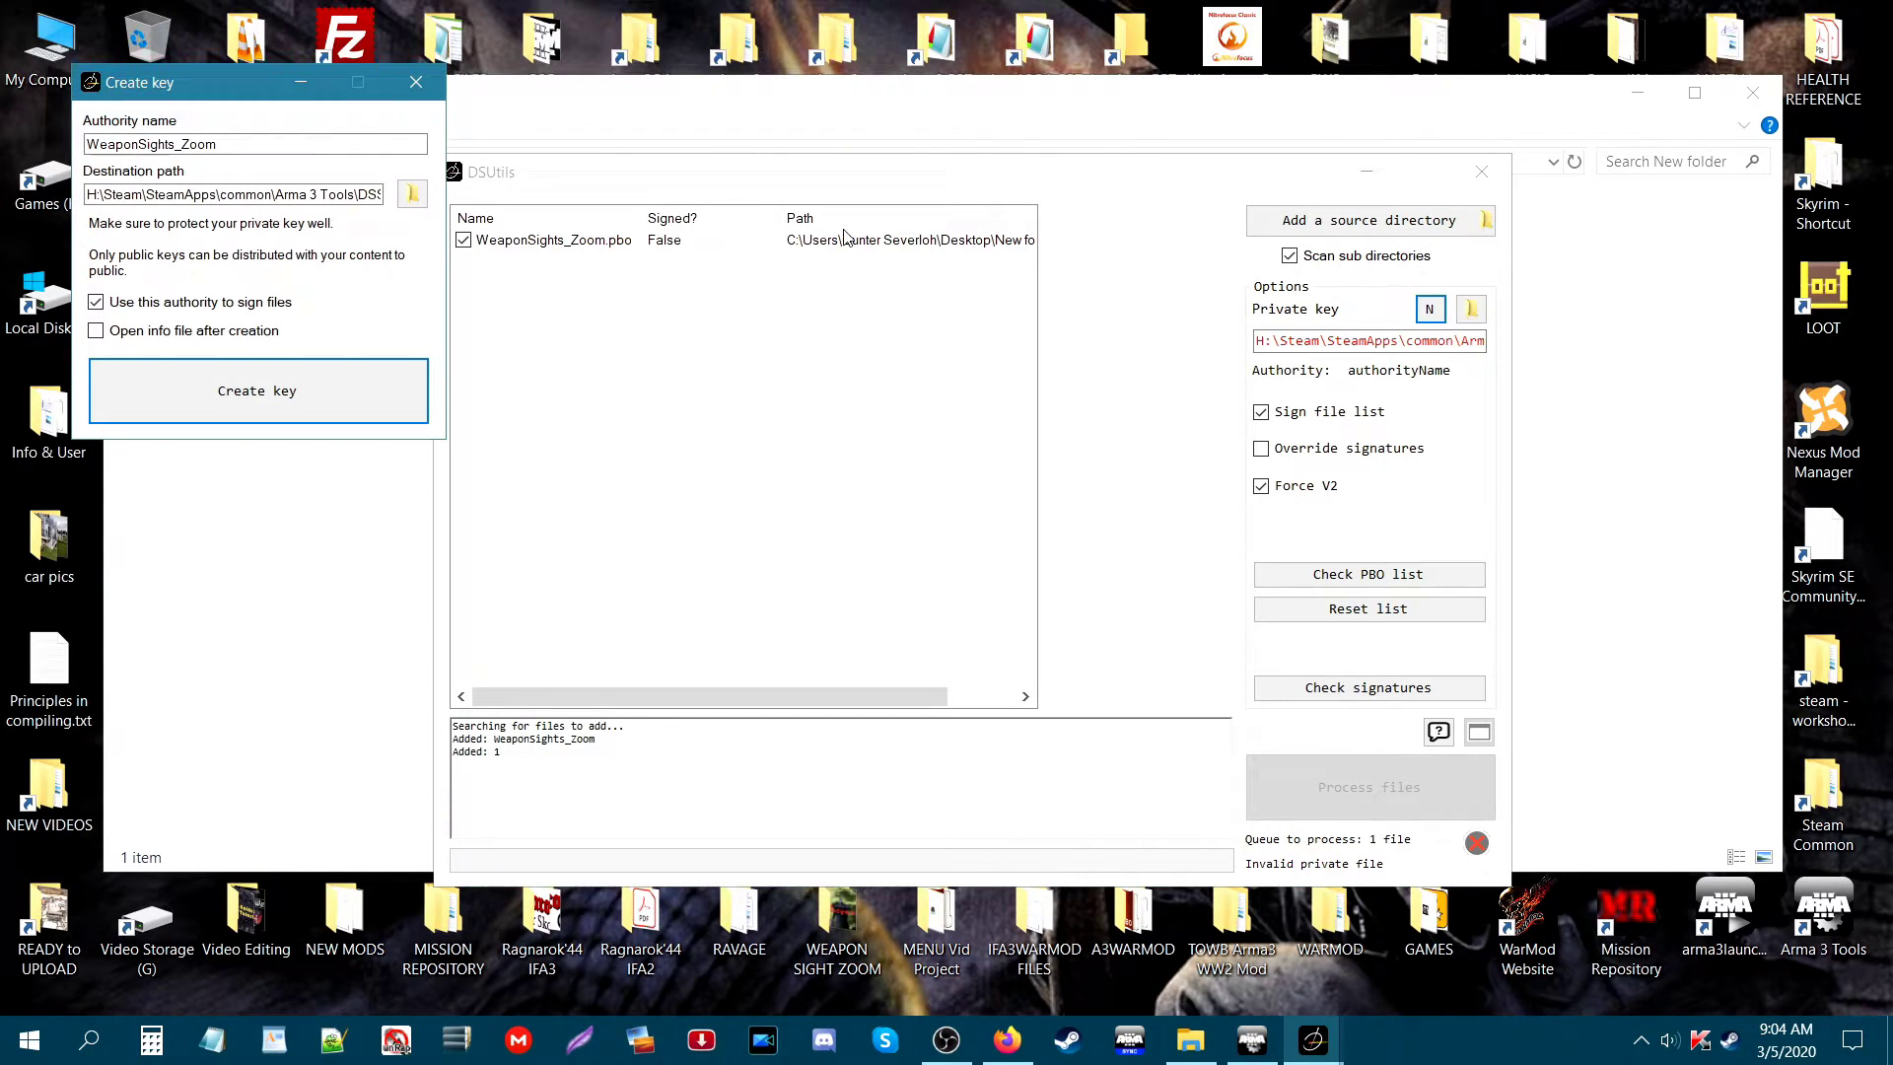
pyautogui.moveTo(301, 81); pyautogui.dragTo(718, 301)
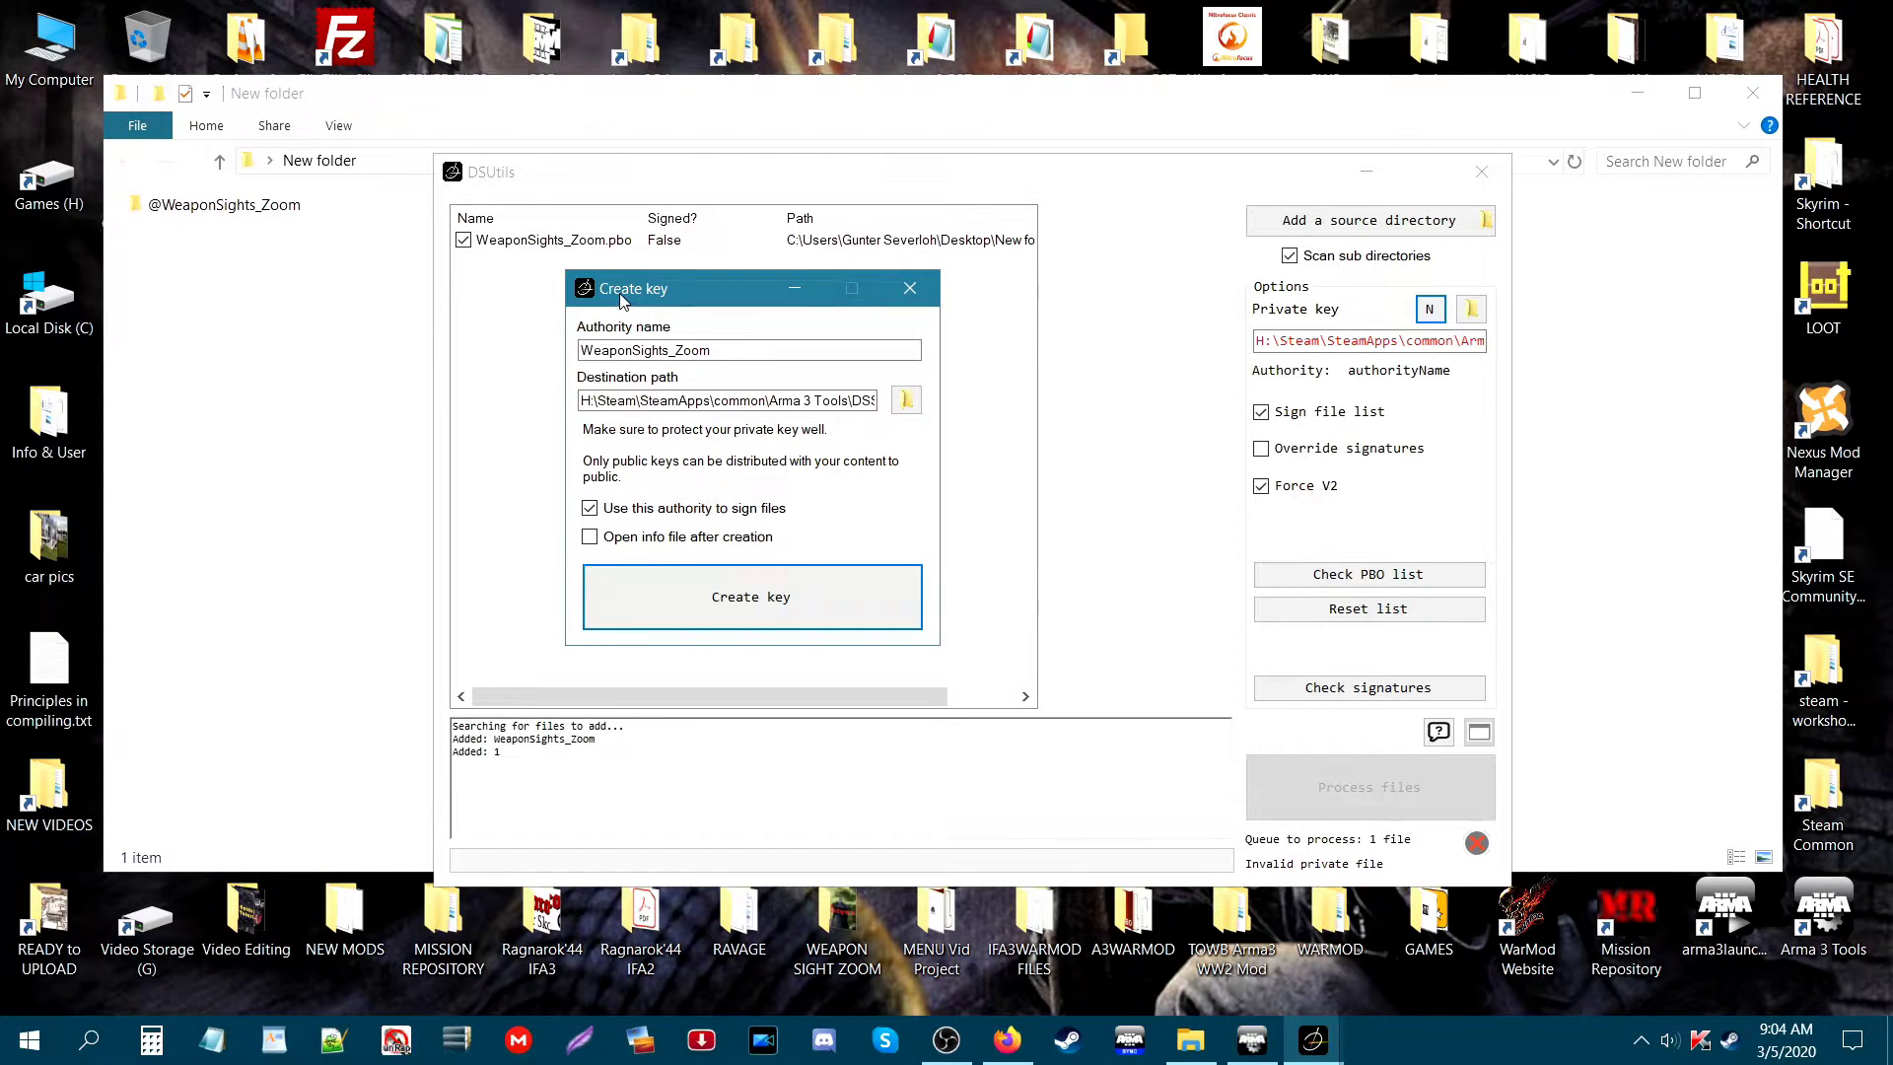
pyautogui.click(671, 350)
# Step: Set the new key's destination path to the H:\Steam\SteamApps\common\Arma 3 Tools\DSSignFile folder
pyautogui.click(906, 402)
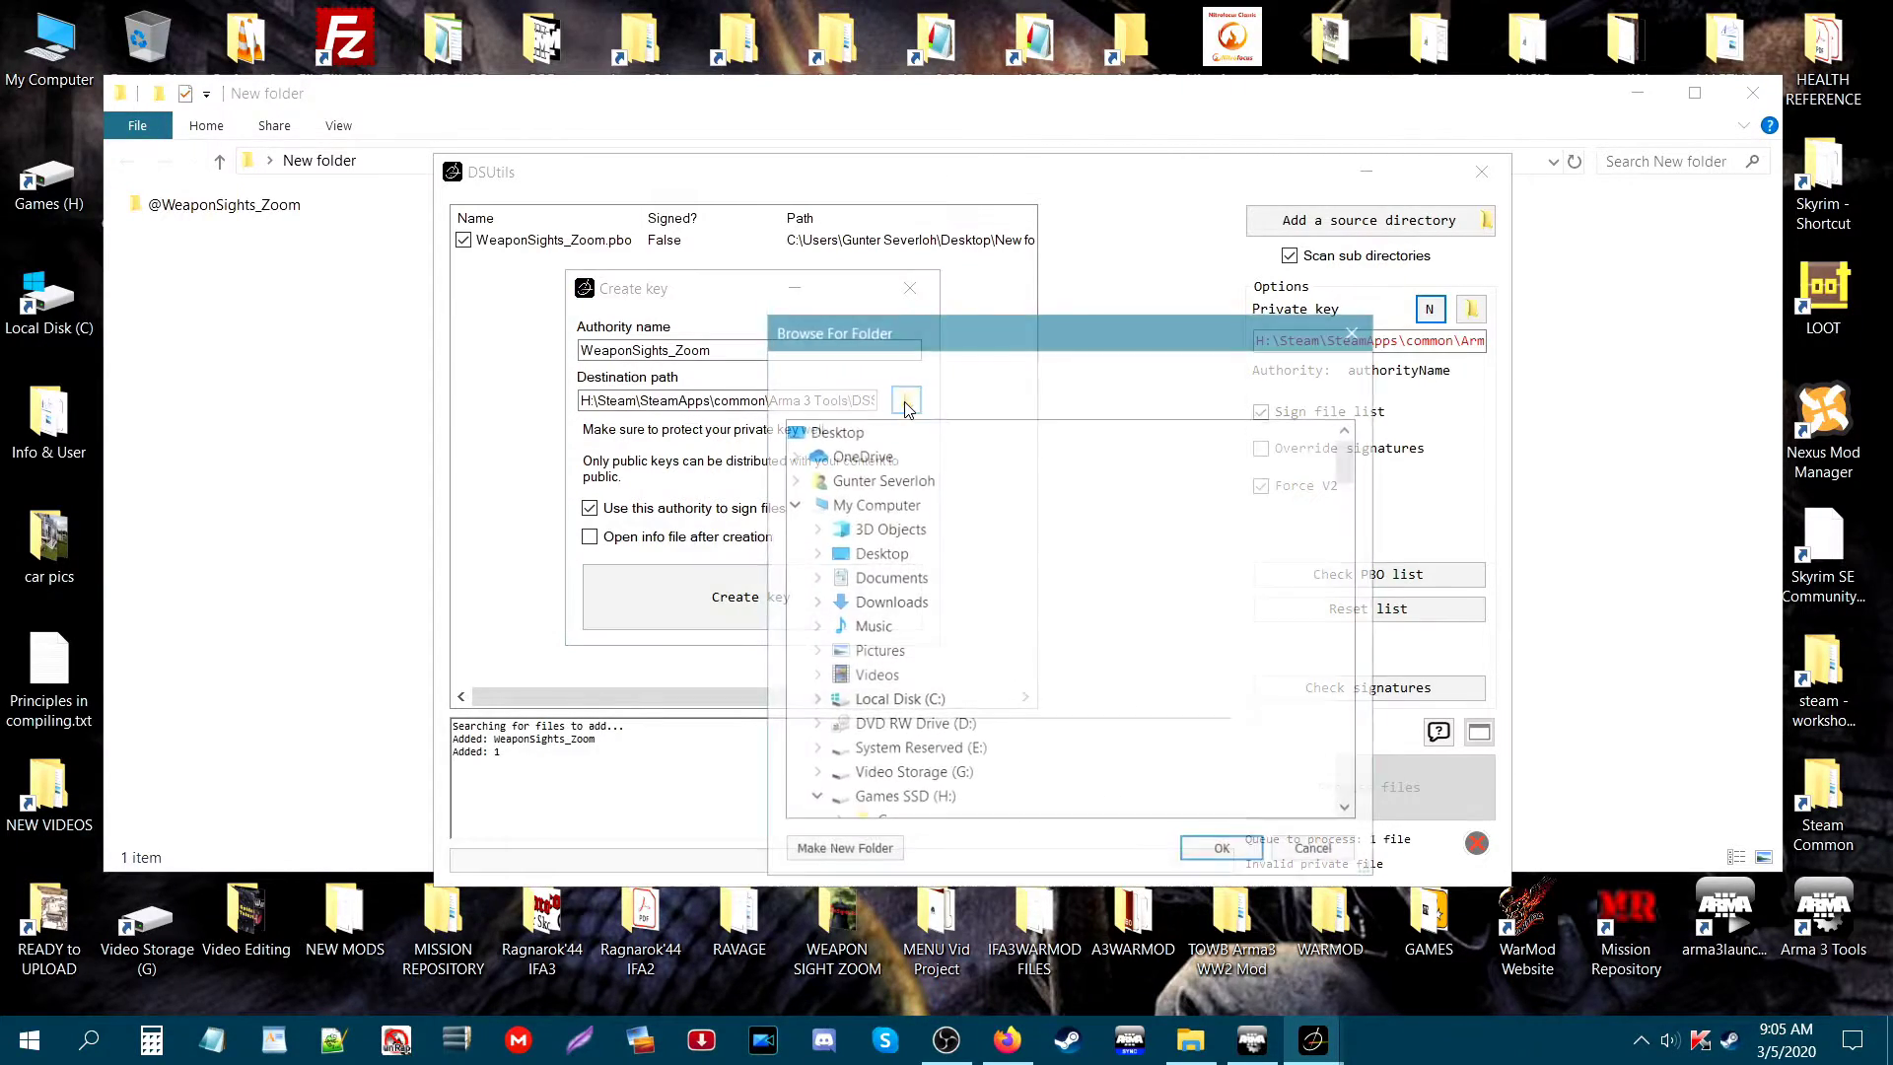
pyautogui.moveTo(944, 333); pyautogui.dragTo(803, 170)
pyautogui.scroll(-2, 854, 447)
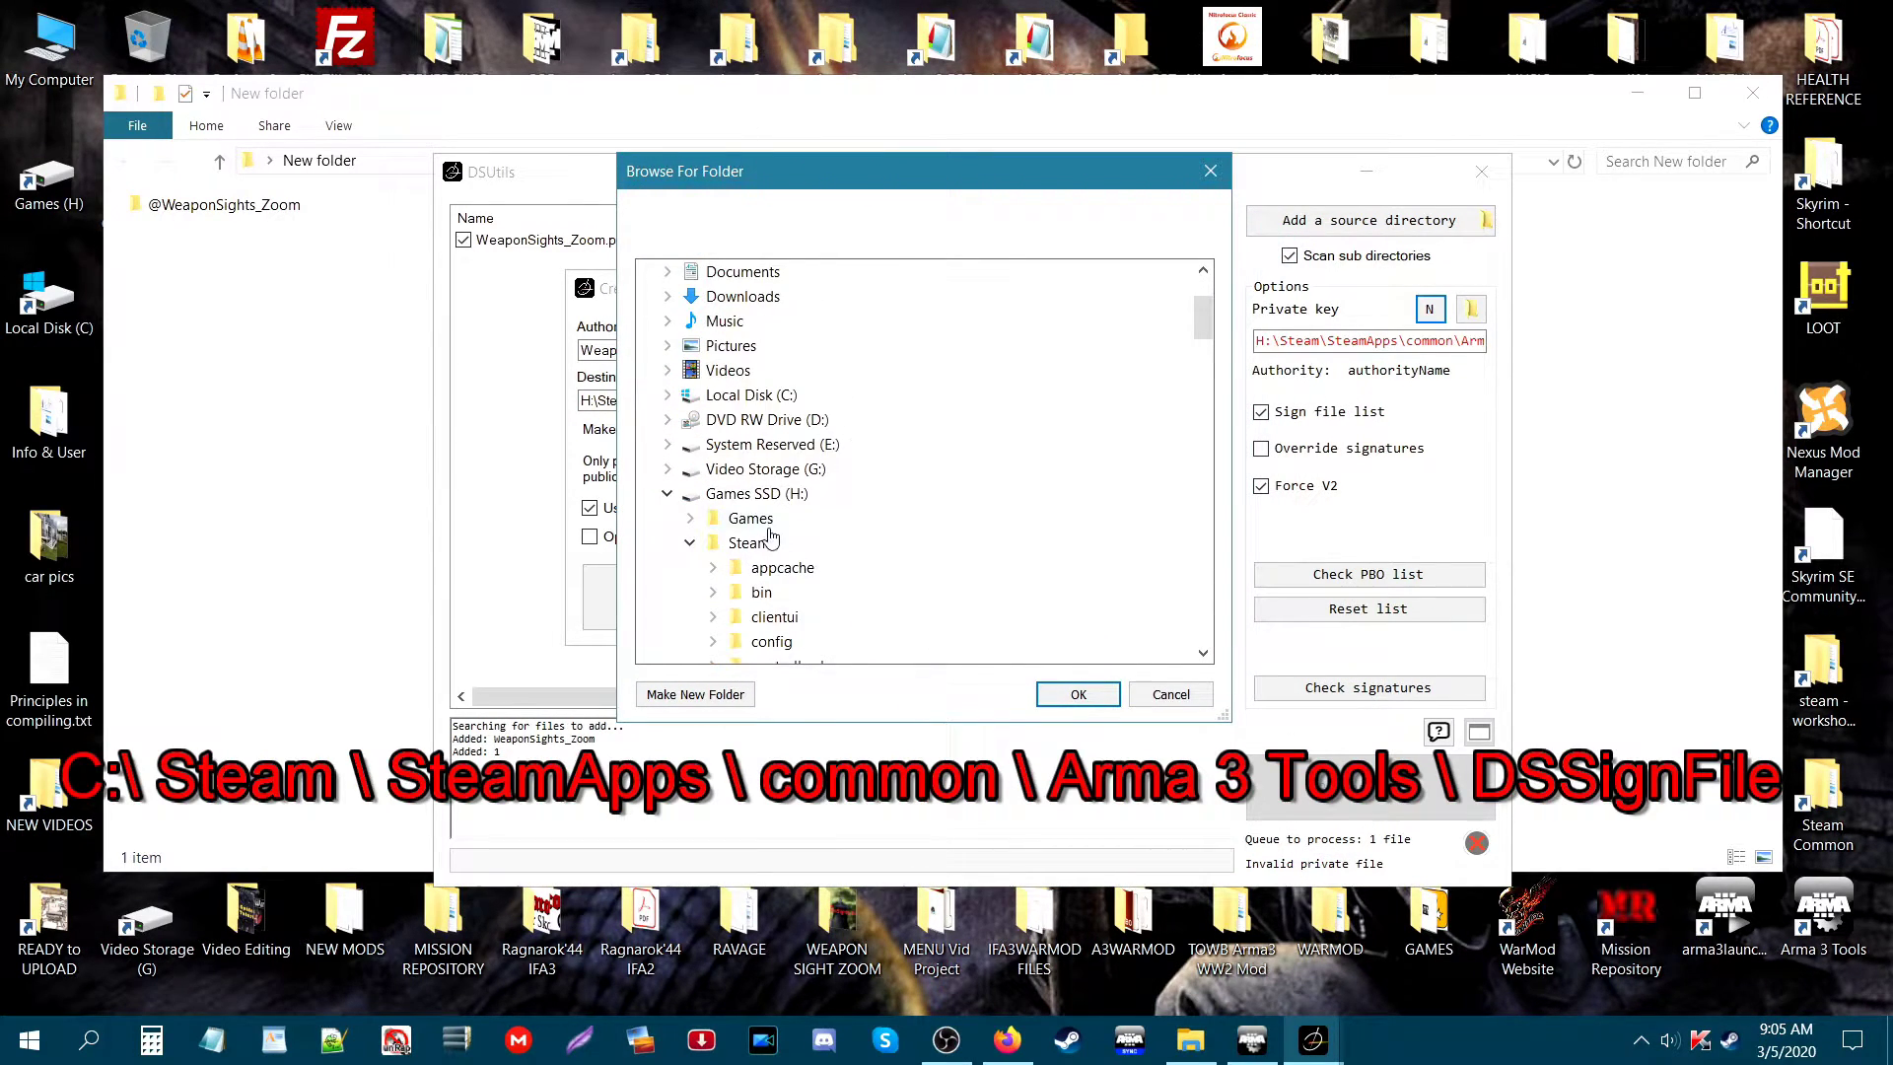
pyautogui.scroll(-1, 766, 546)
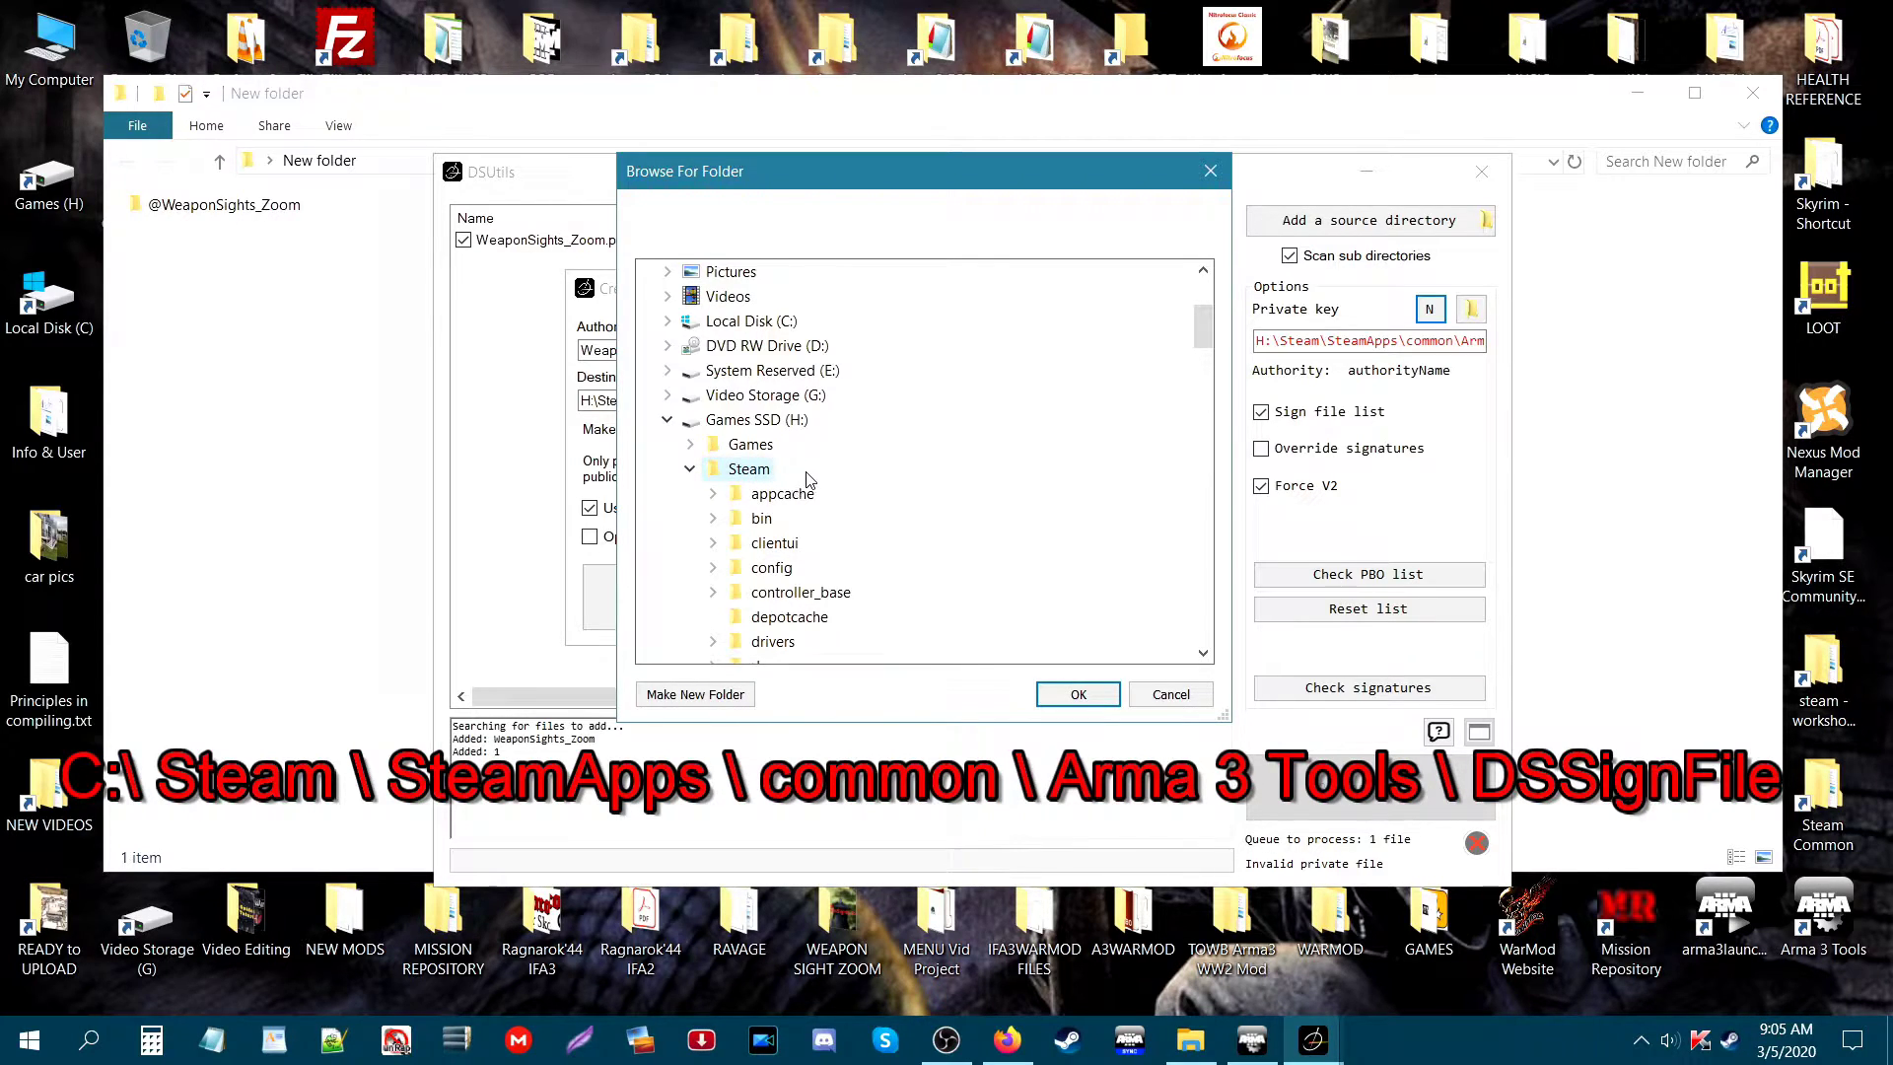
pyautogui.scroll(-6, 808, 480)
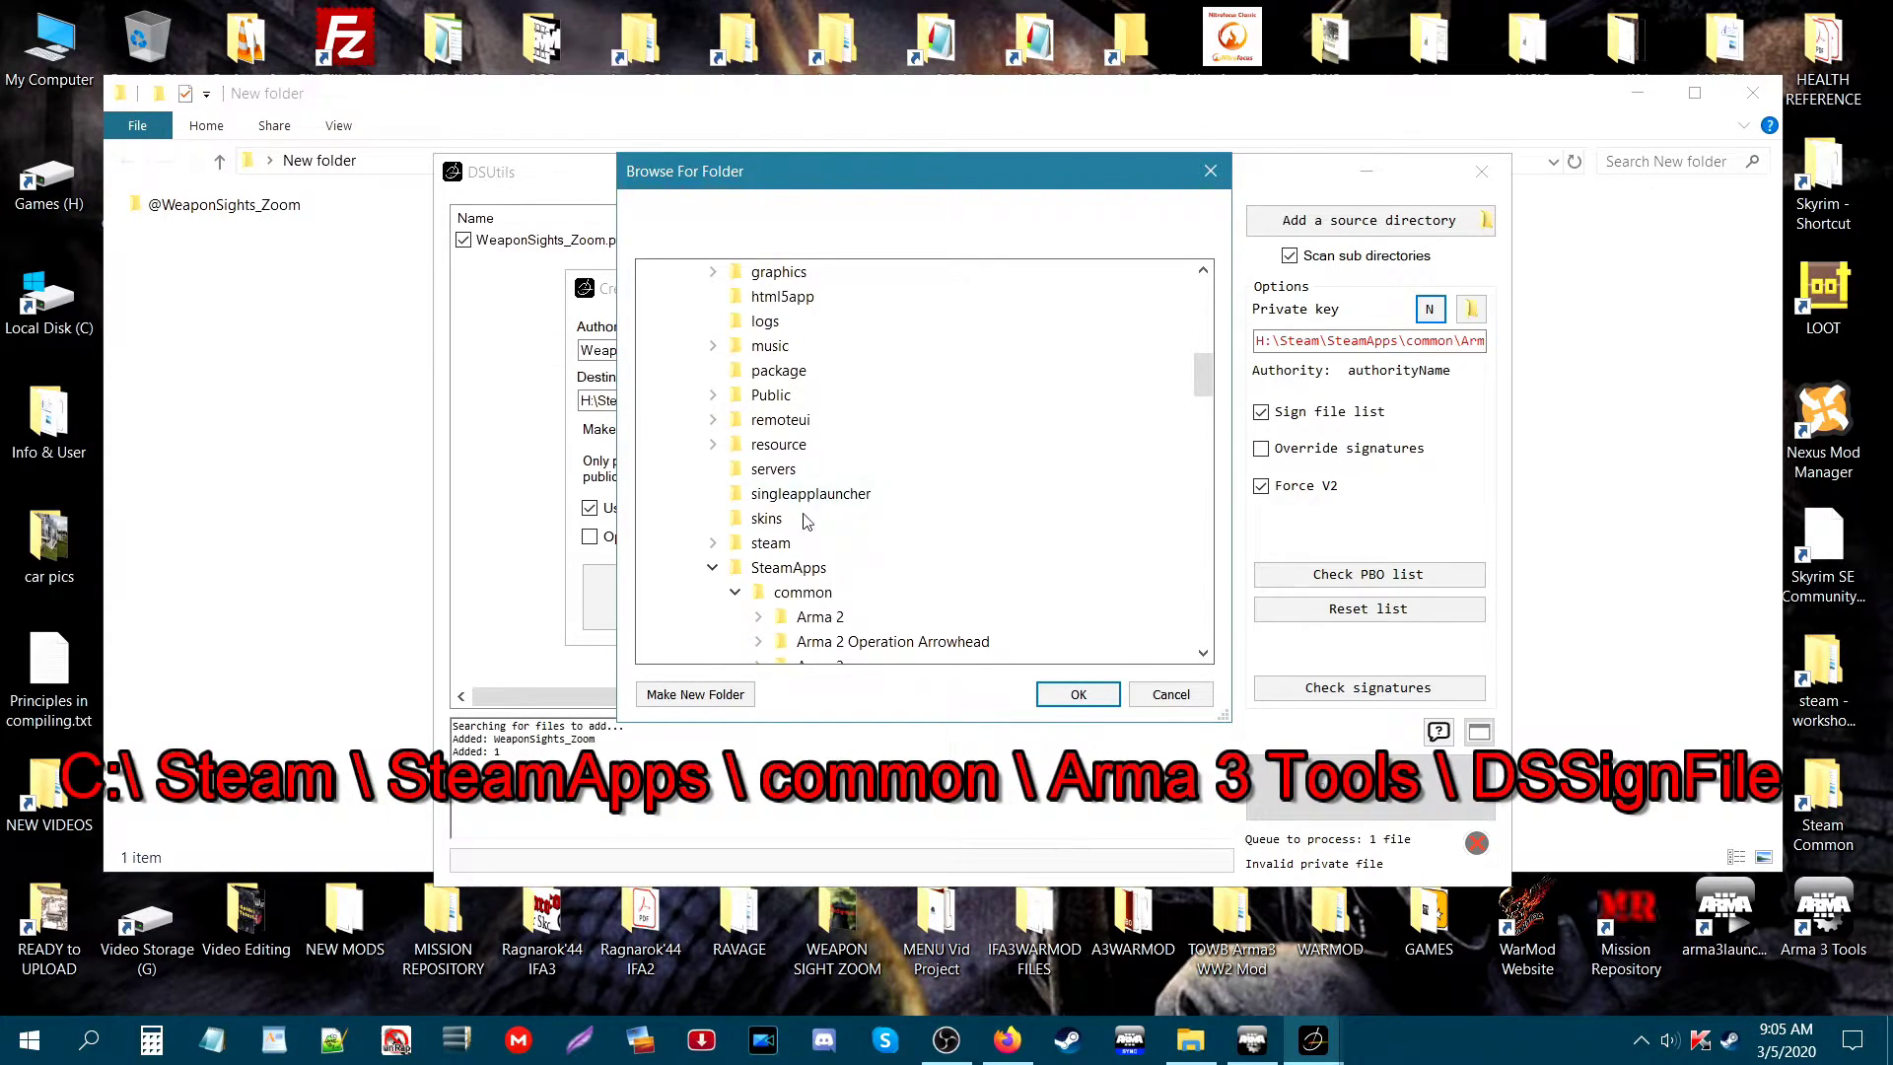
pyautogui.click(800, 569)
pyautogui.scroll(-2, 852, 527)
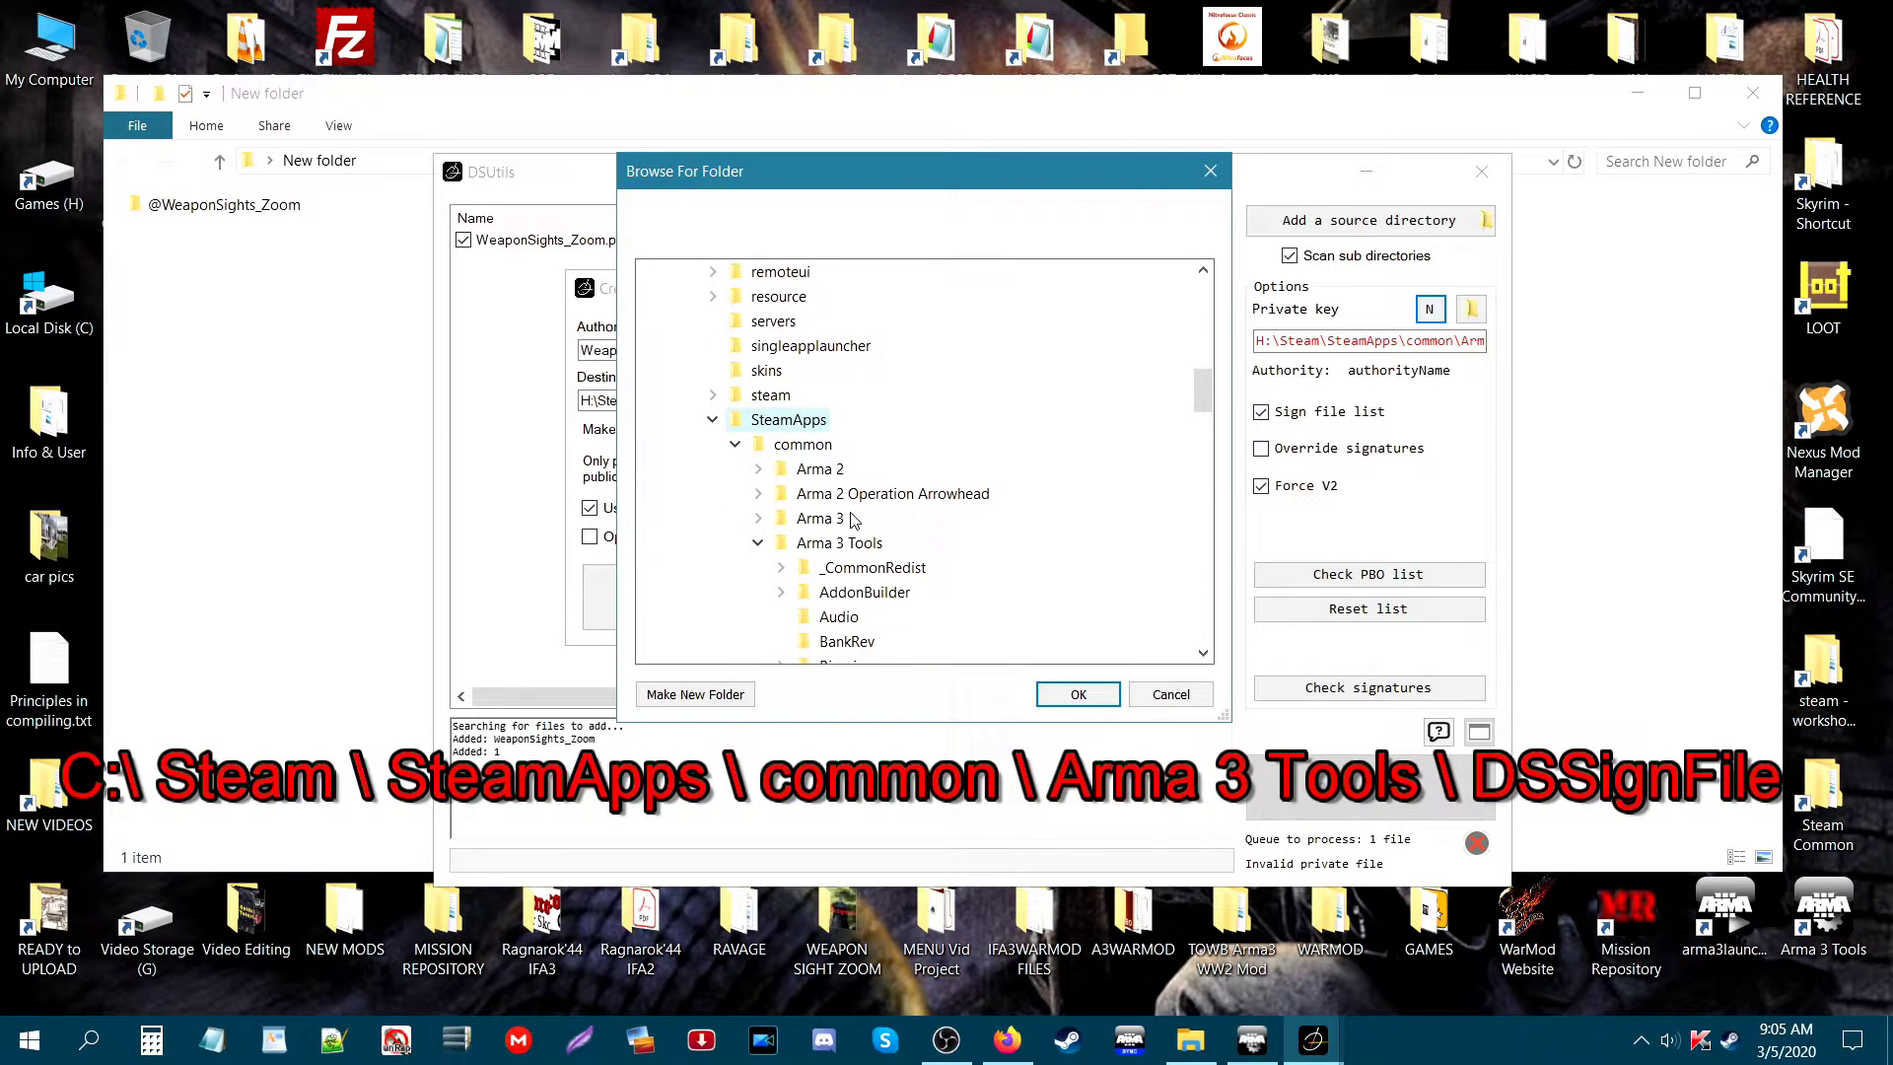
pyautogui.click(800, 446)
pyautogui.scroll(-2, 846, 450)
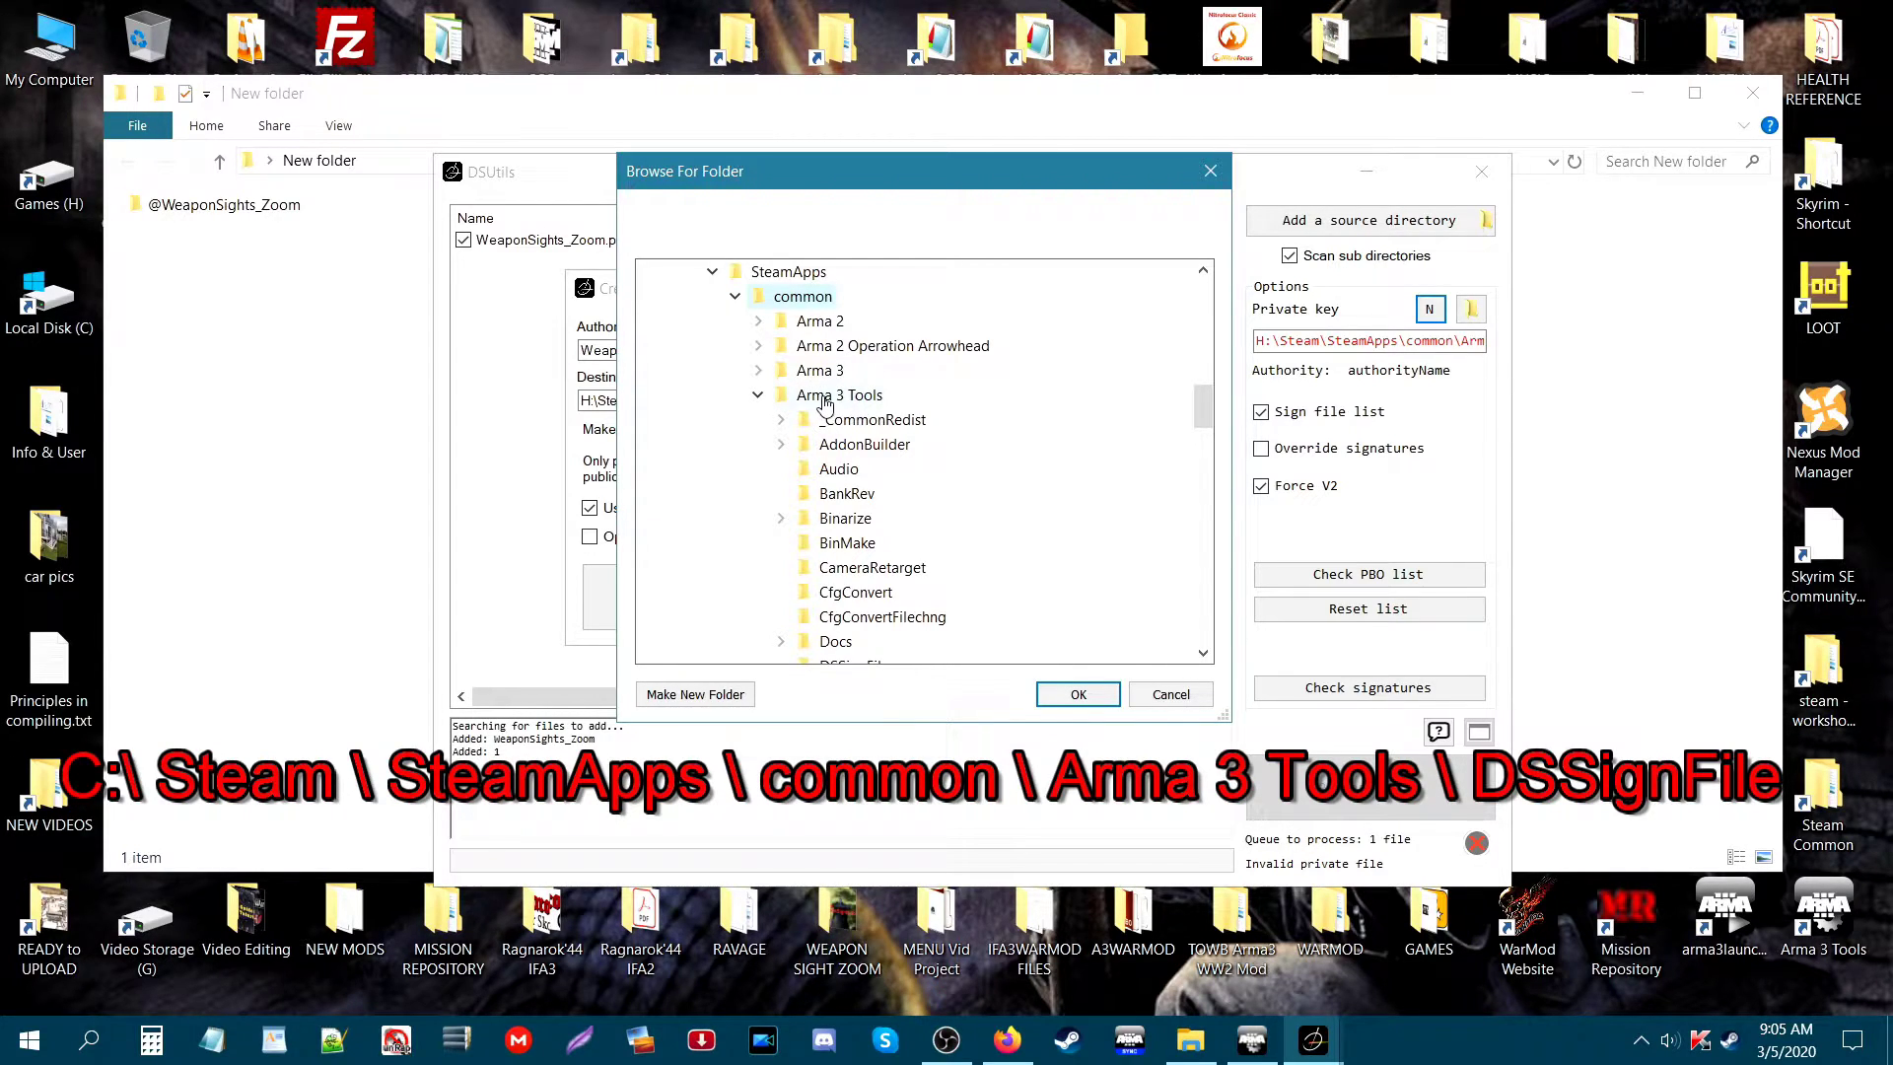
pyautogui.click(856, 396)
pyautogui.scroll(-2, 902, 429)
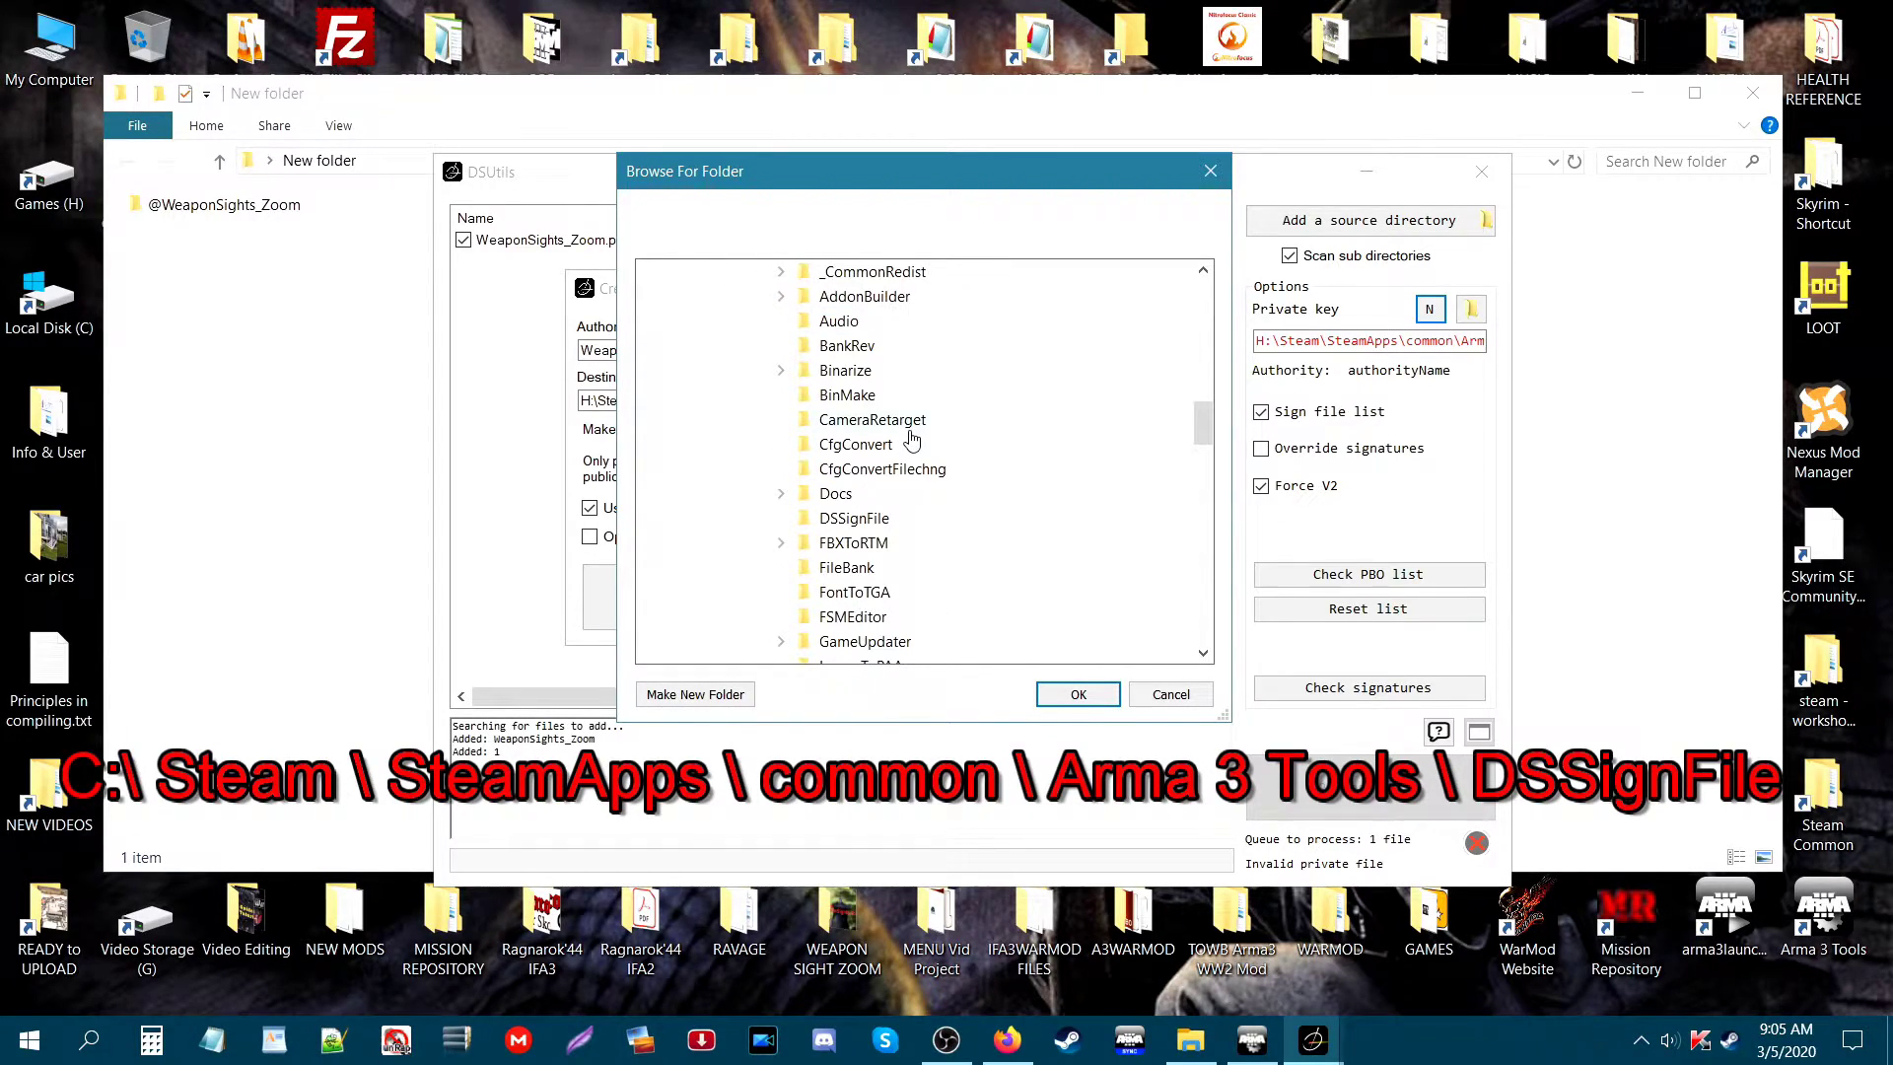
pyautogui.scroll(-1, 911, 440)
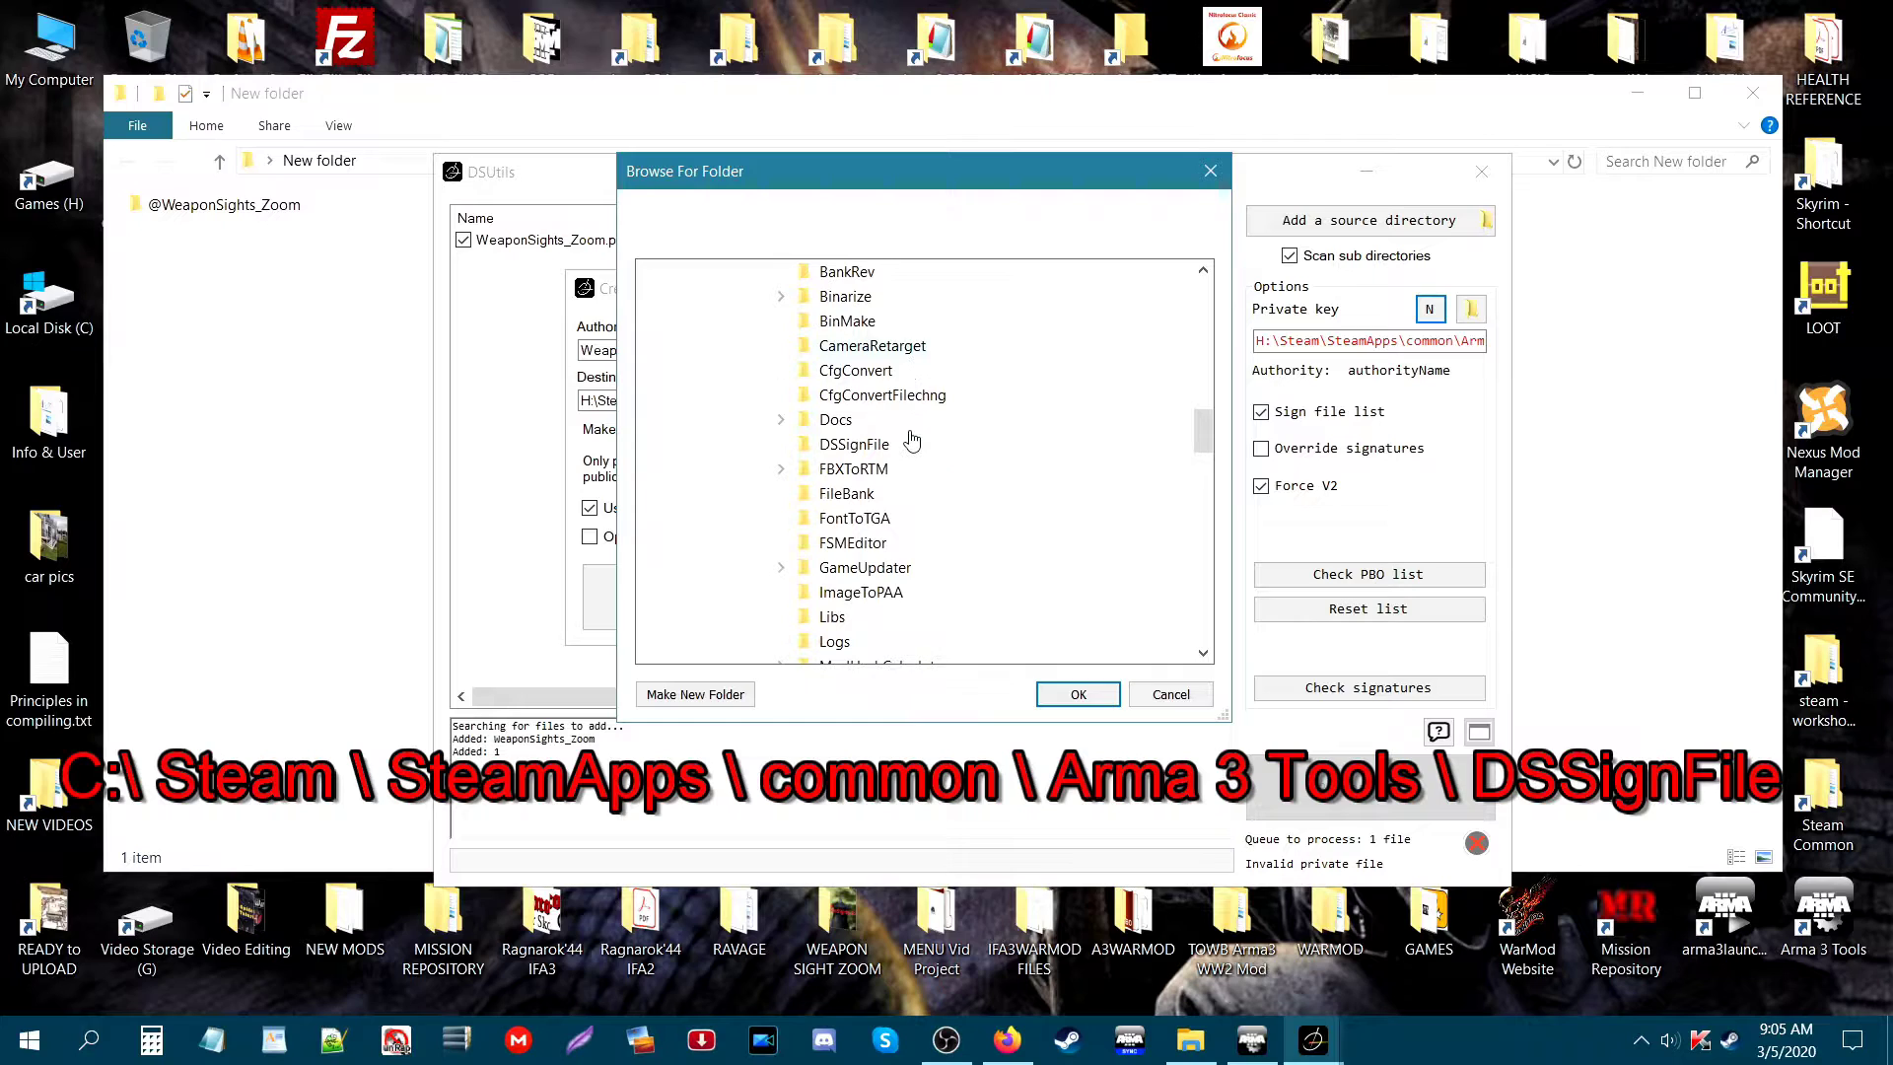
pyautogui.click(853, 446)
pyautogui.click(1079, 696)
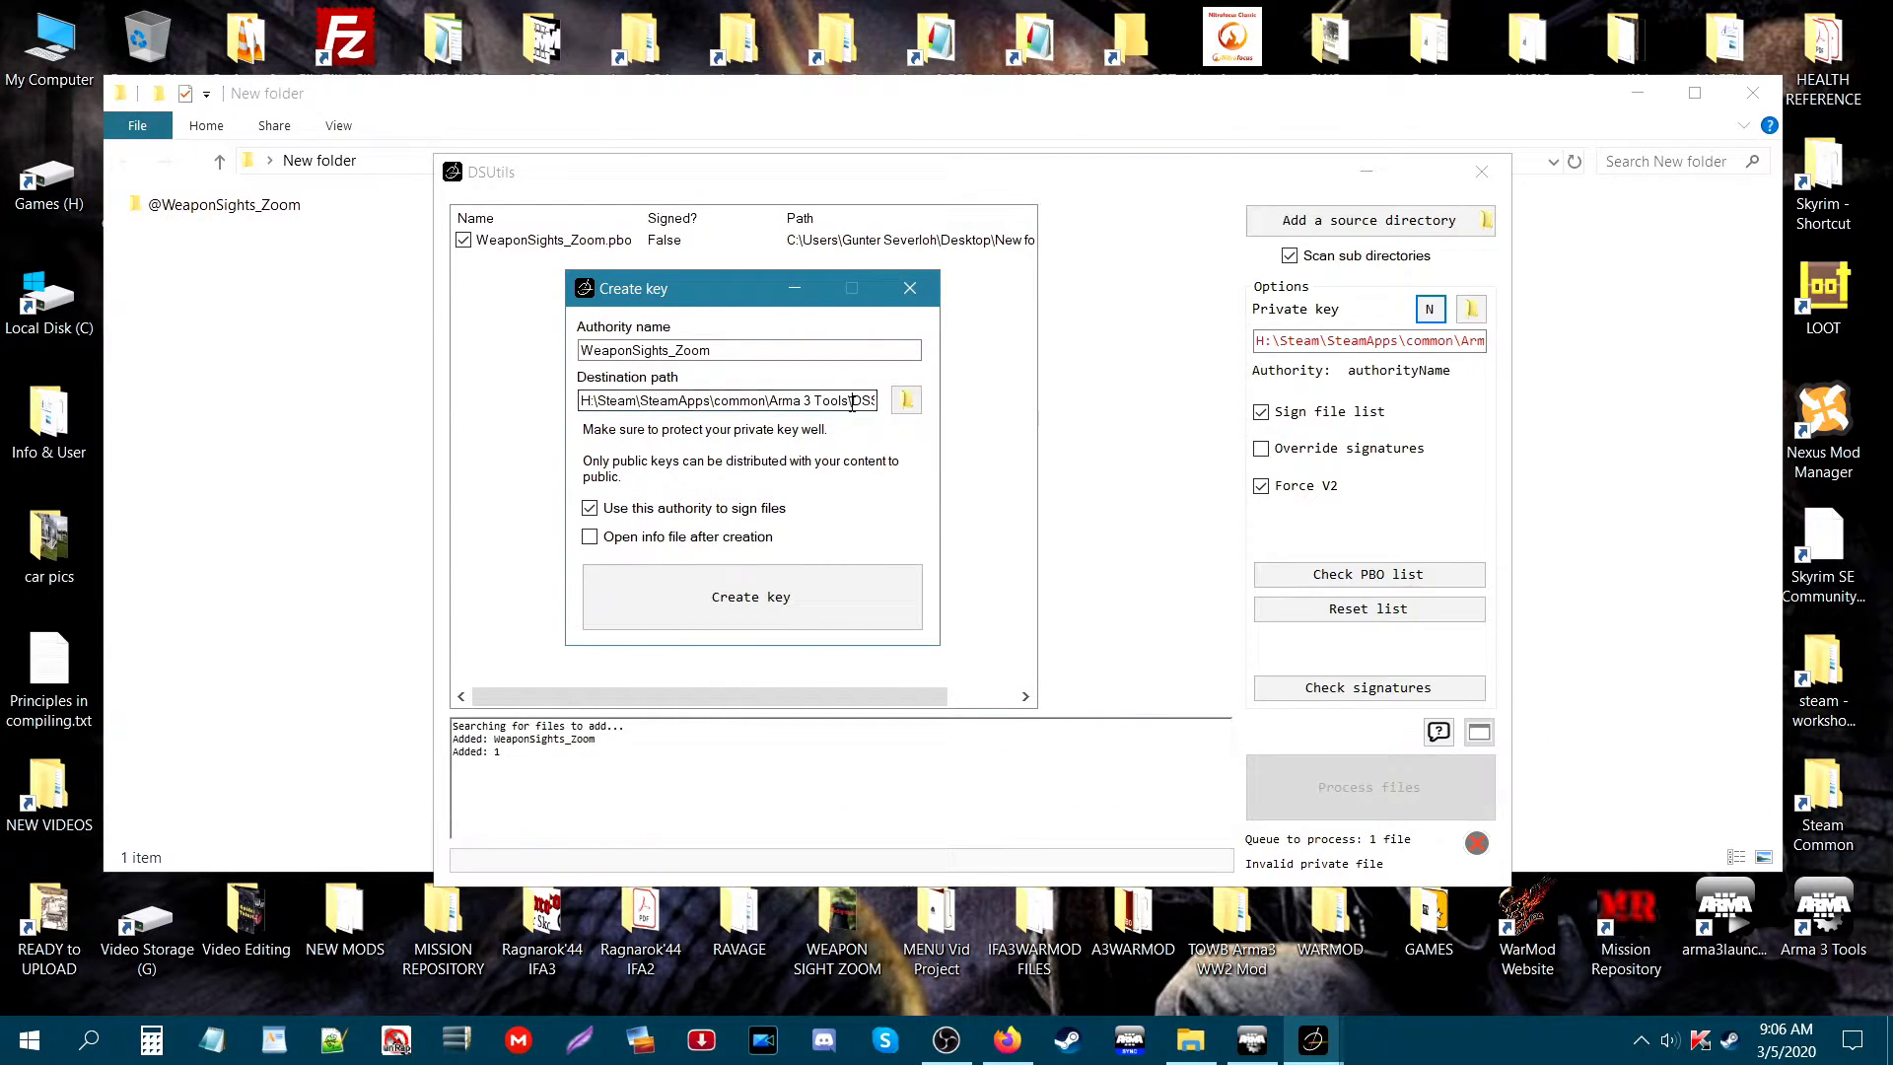
# Step: Check the end of the destination path, create the WeaponSights_Zoom key and acknowledge the private key warning
pyautogui.click(851, 400)
pyautogui.press('Right')
pyautogui.press('Right')
pyautogui.press('Right')
pyautogui.press('Right')
pyautogui.press('Right')
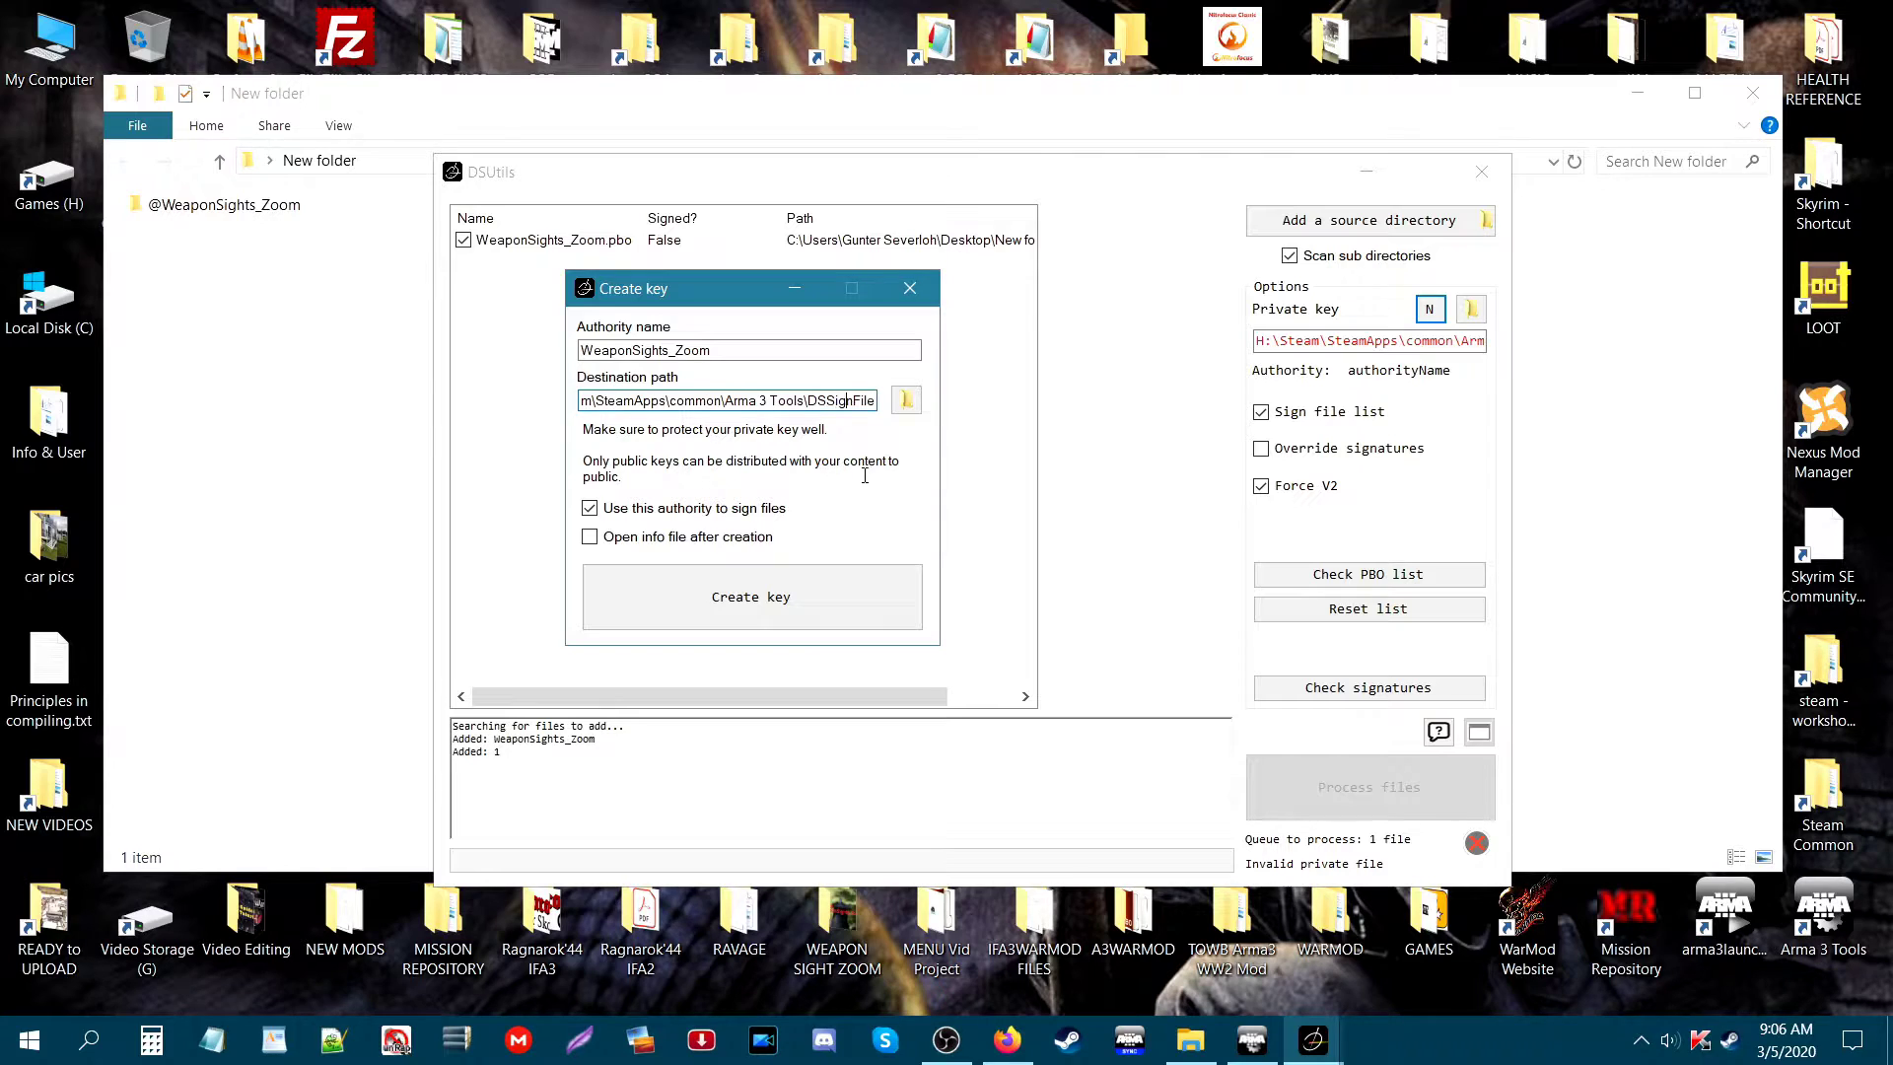
pyautogui.click(800, 603)
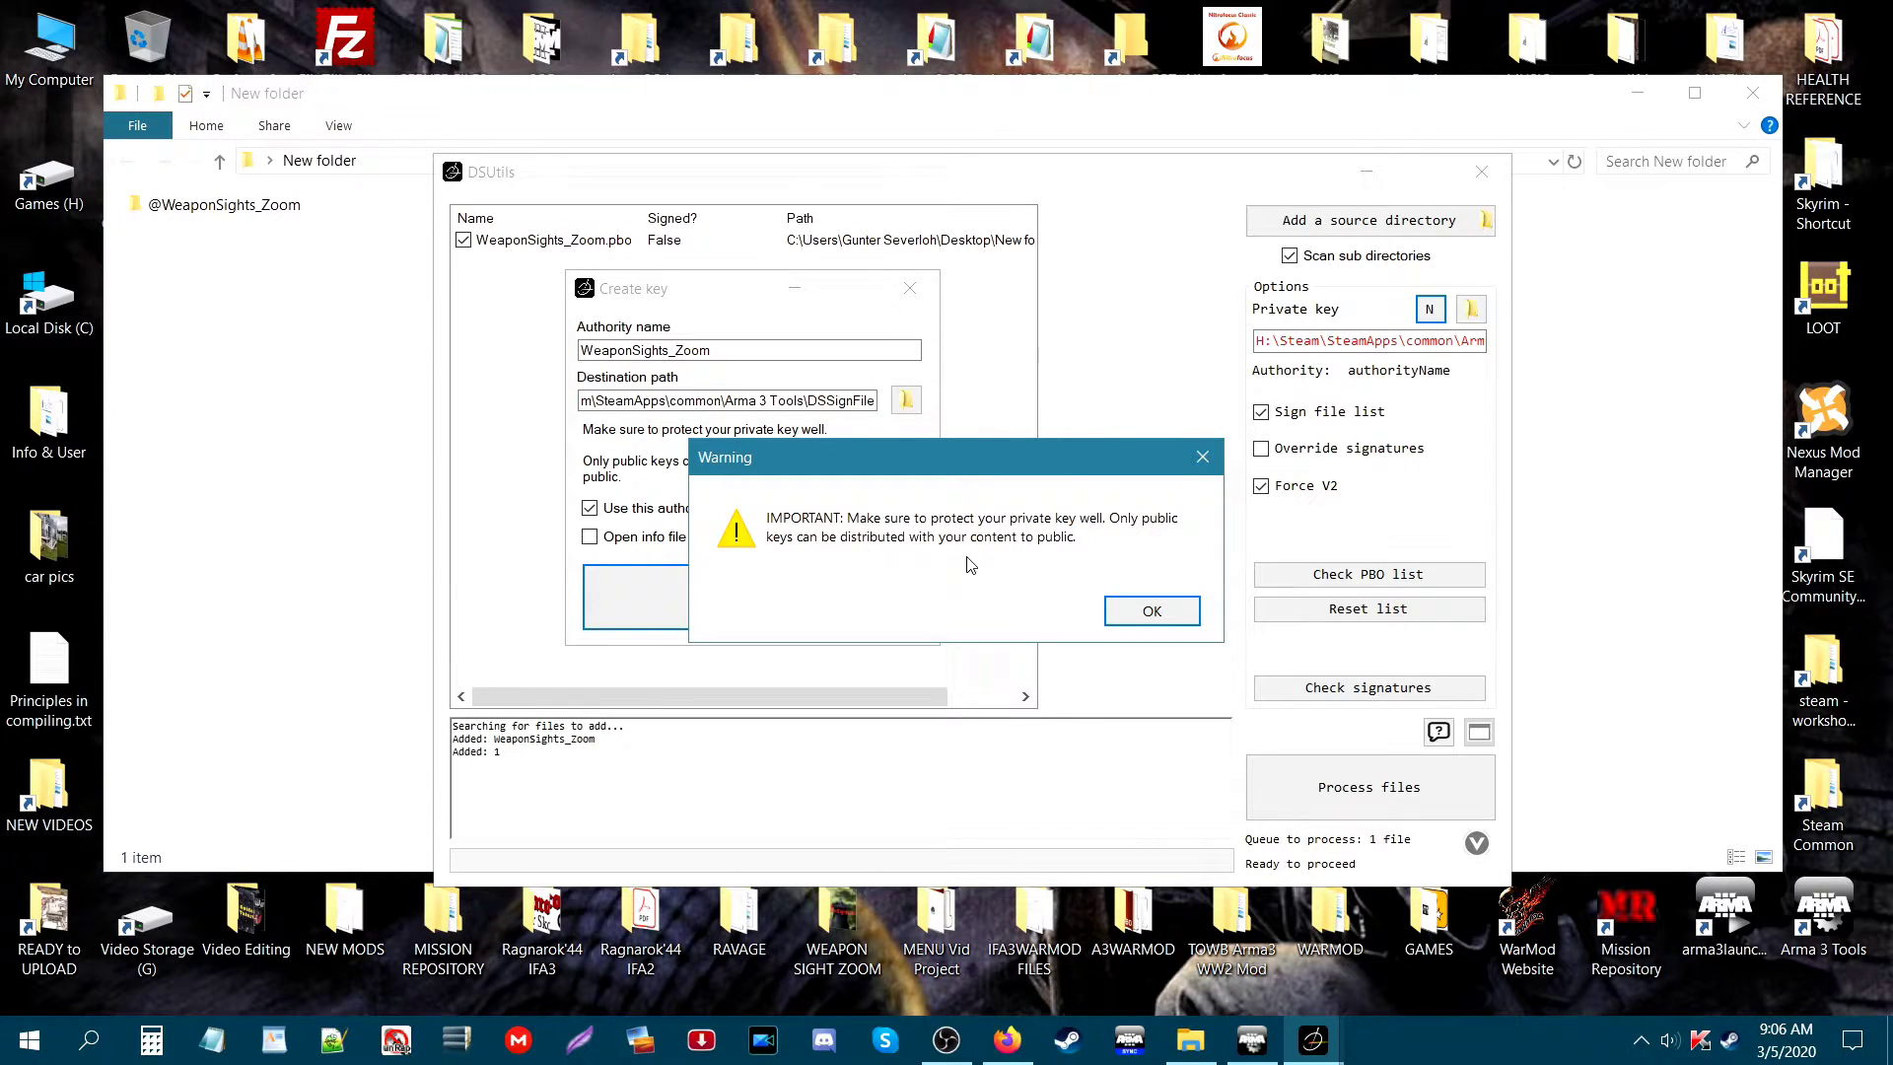
pyautogui.click(1152, 611)
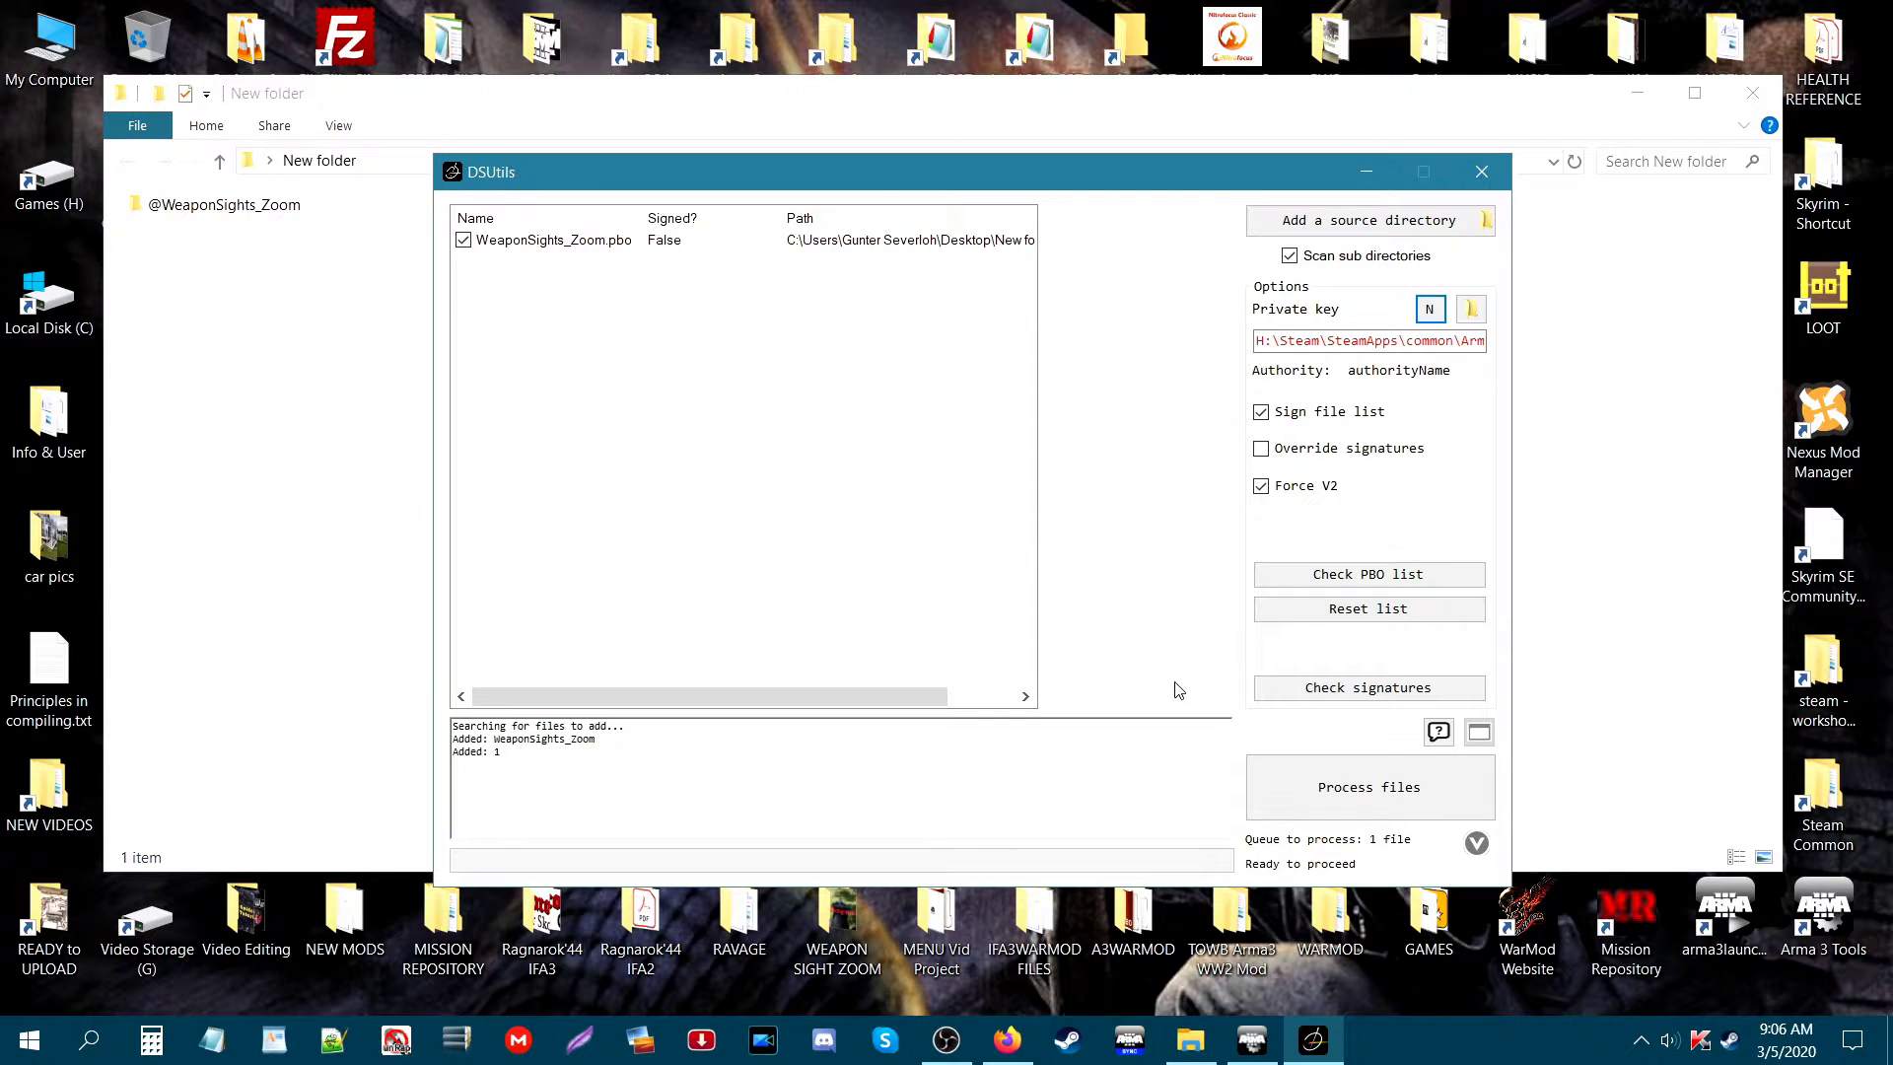
# Step: Load WeaponSights_Zoom.biprivatekey from the DSSignFile folder as the private key and check its path through to the end
pyautogui.click(1474, 313)
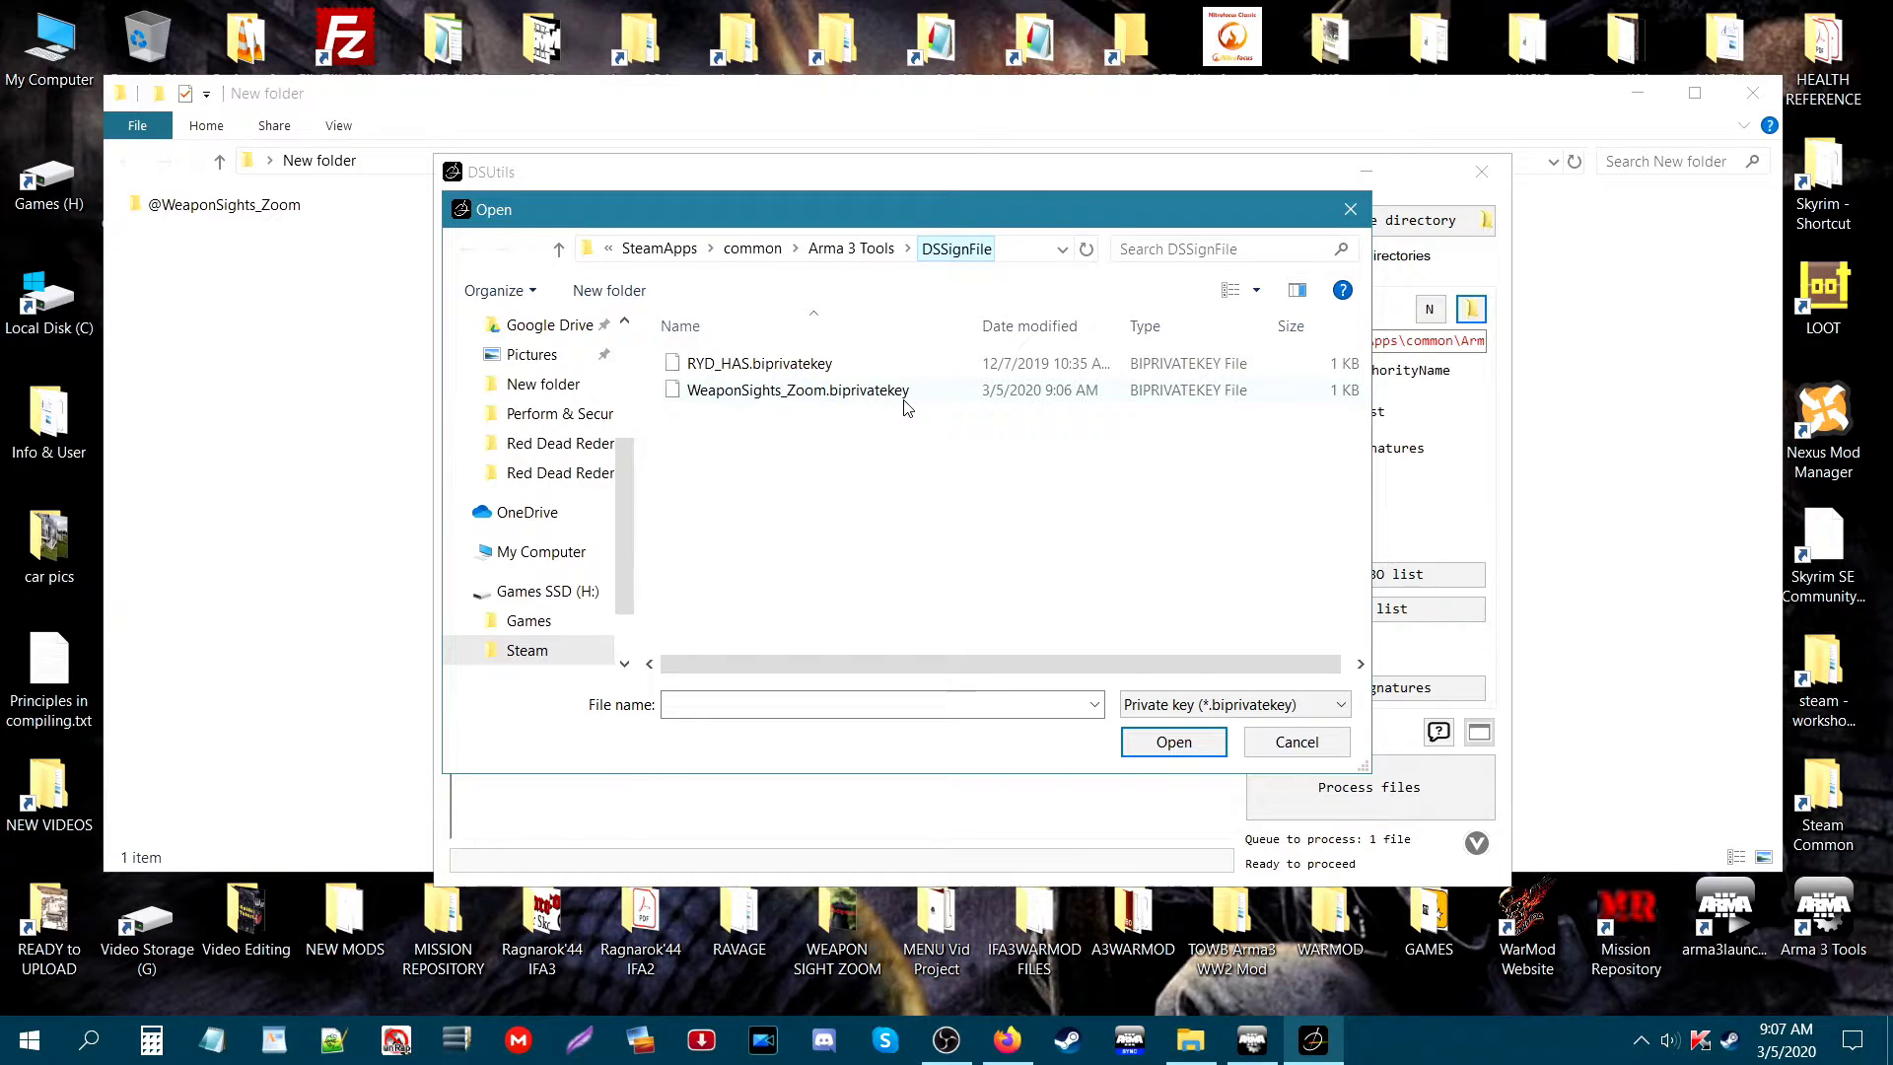
pyautogui.doubleClick(789, 392)
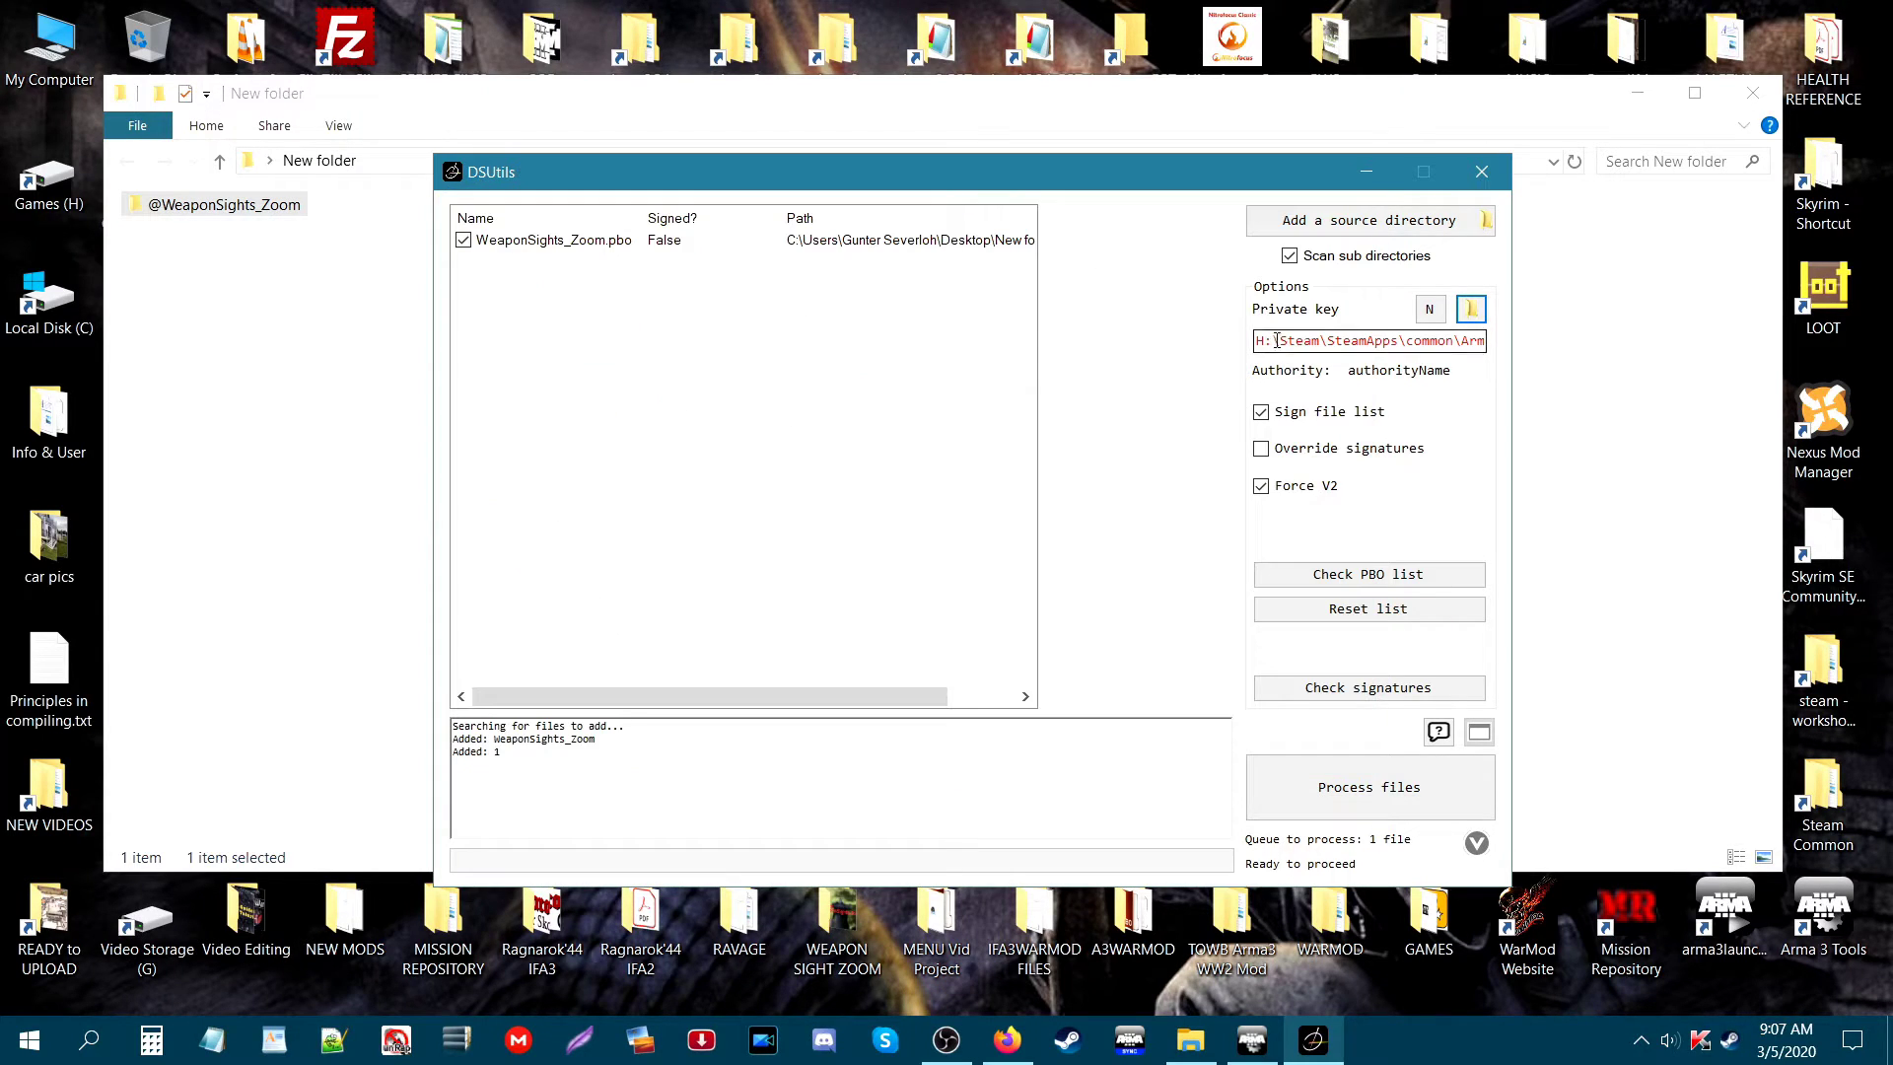
pyautogui.click(1461, 341)
pyautogui.press('End')
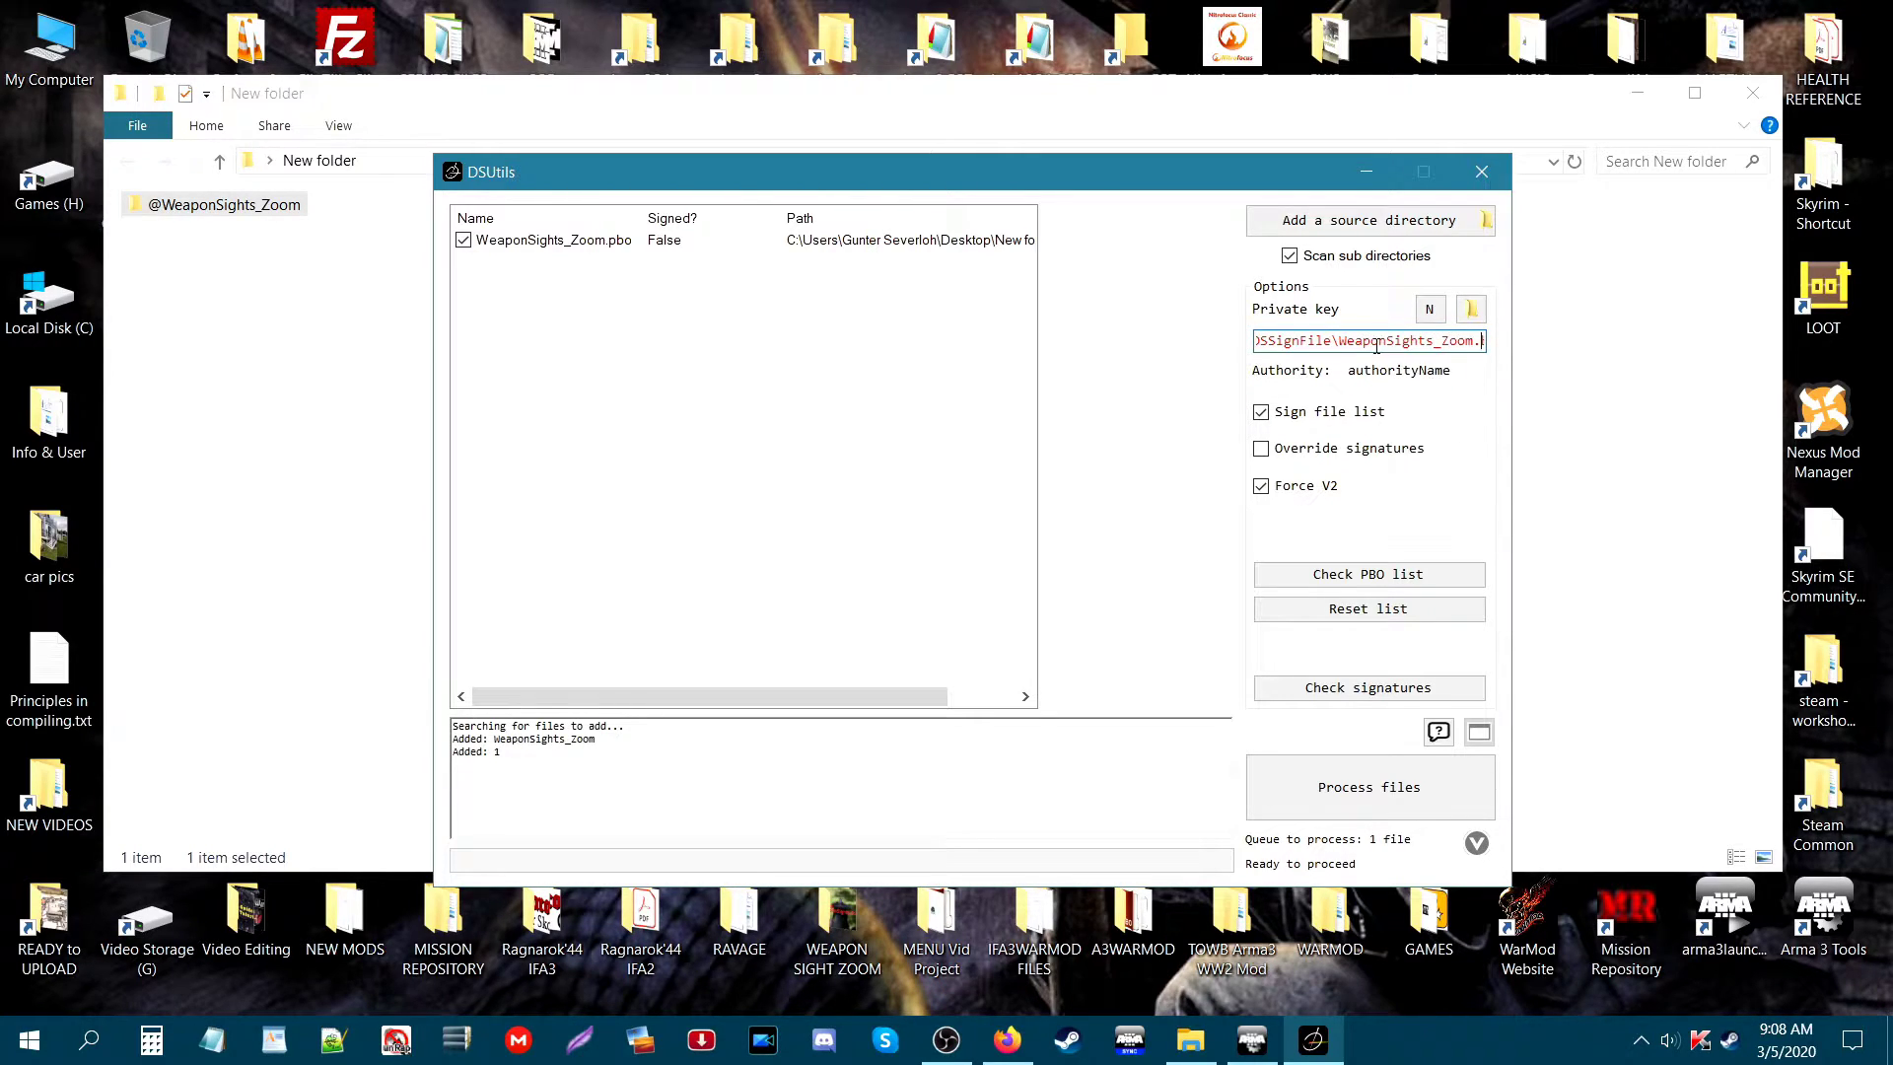
pyautogui.press('Right')
pyautogui.press('Right')
pyautogui.press('Right')
pyautogui.press('Right')
pyautogui.press('Right')
pyautogui.press('Right')
pyautogui.press('Right')
pyautogui.press('Right')
pyautogui.press('Right')
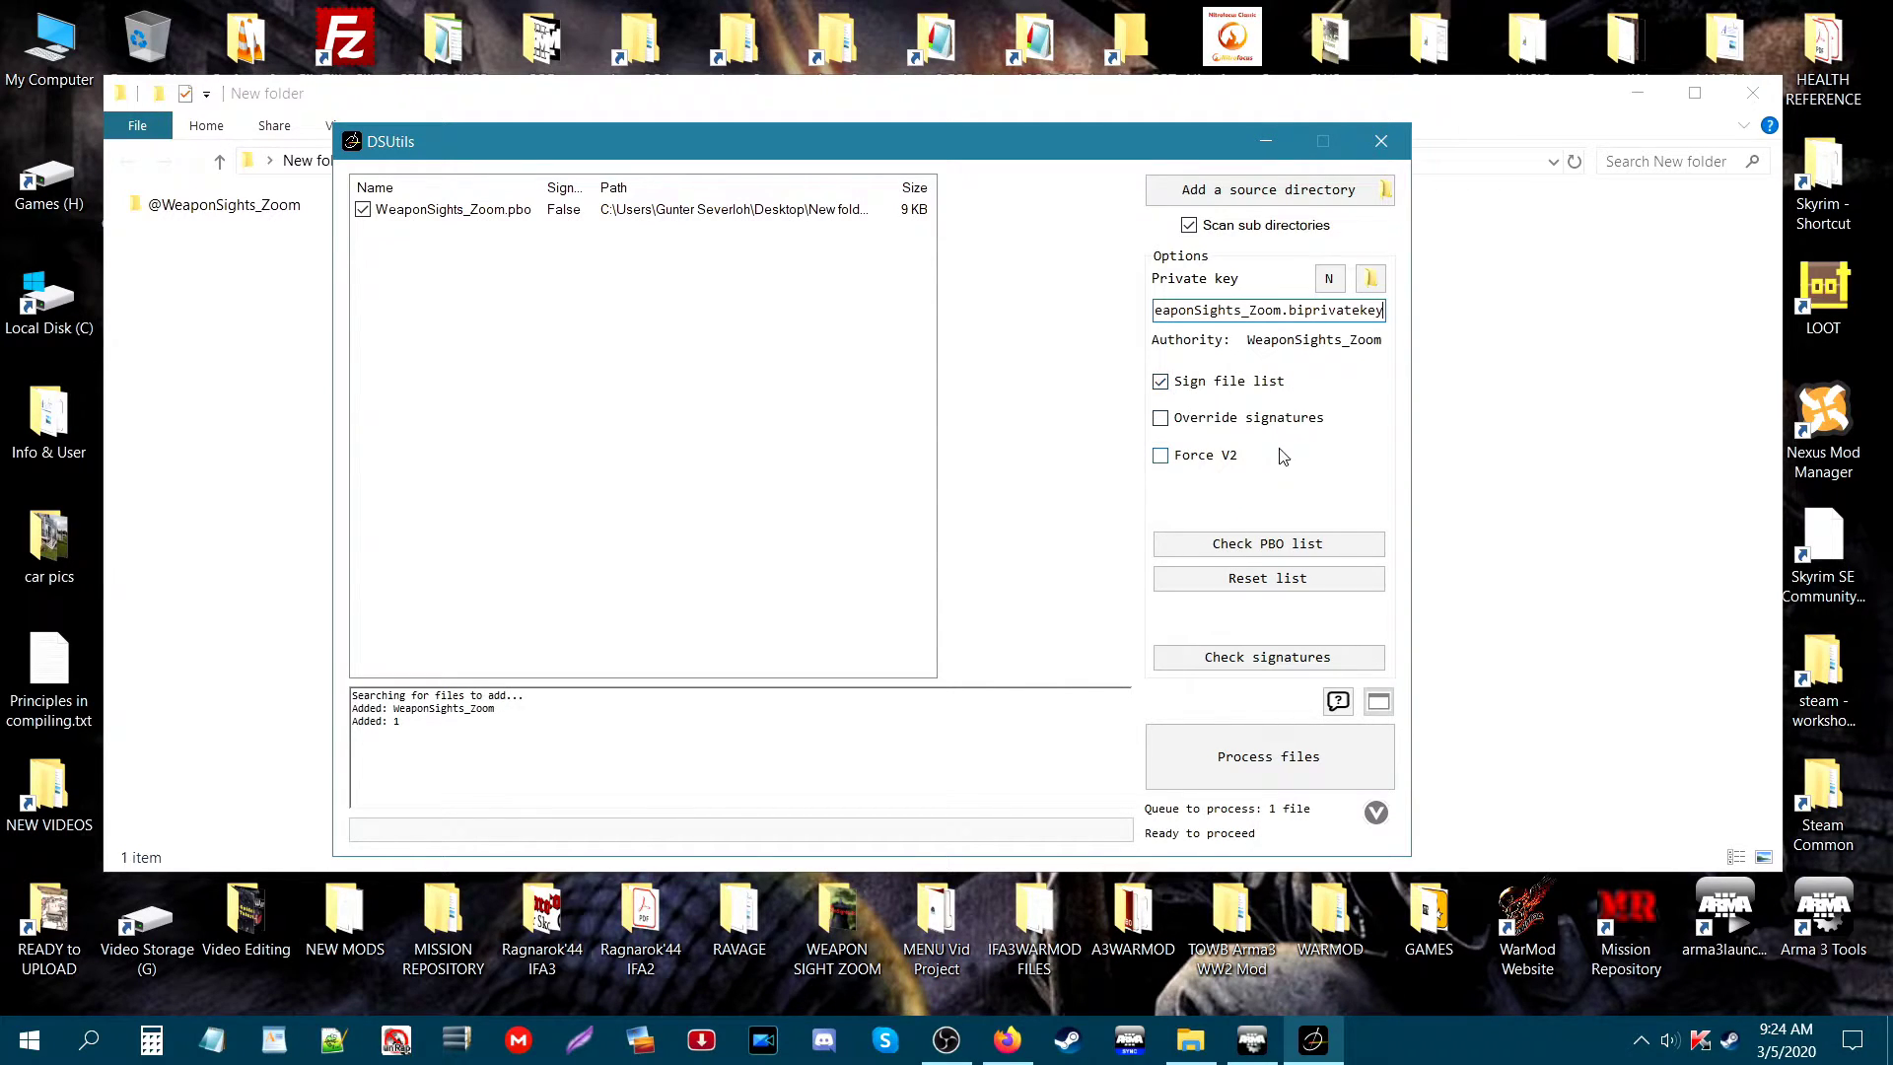
# Step: Process WeaponSights_Zoom.pbo with file list signing enabled and agree to sign the PBO list
pyautogui.click(1163, 427)
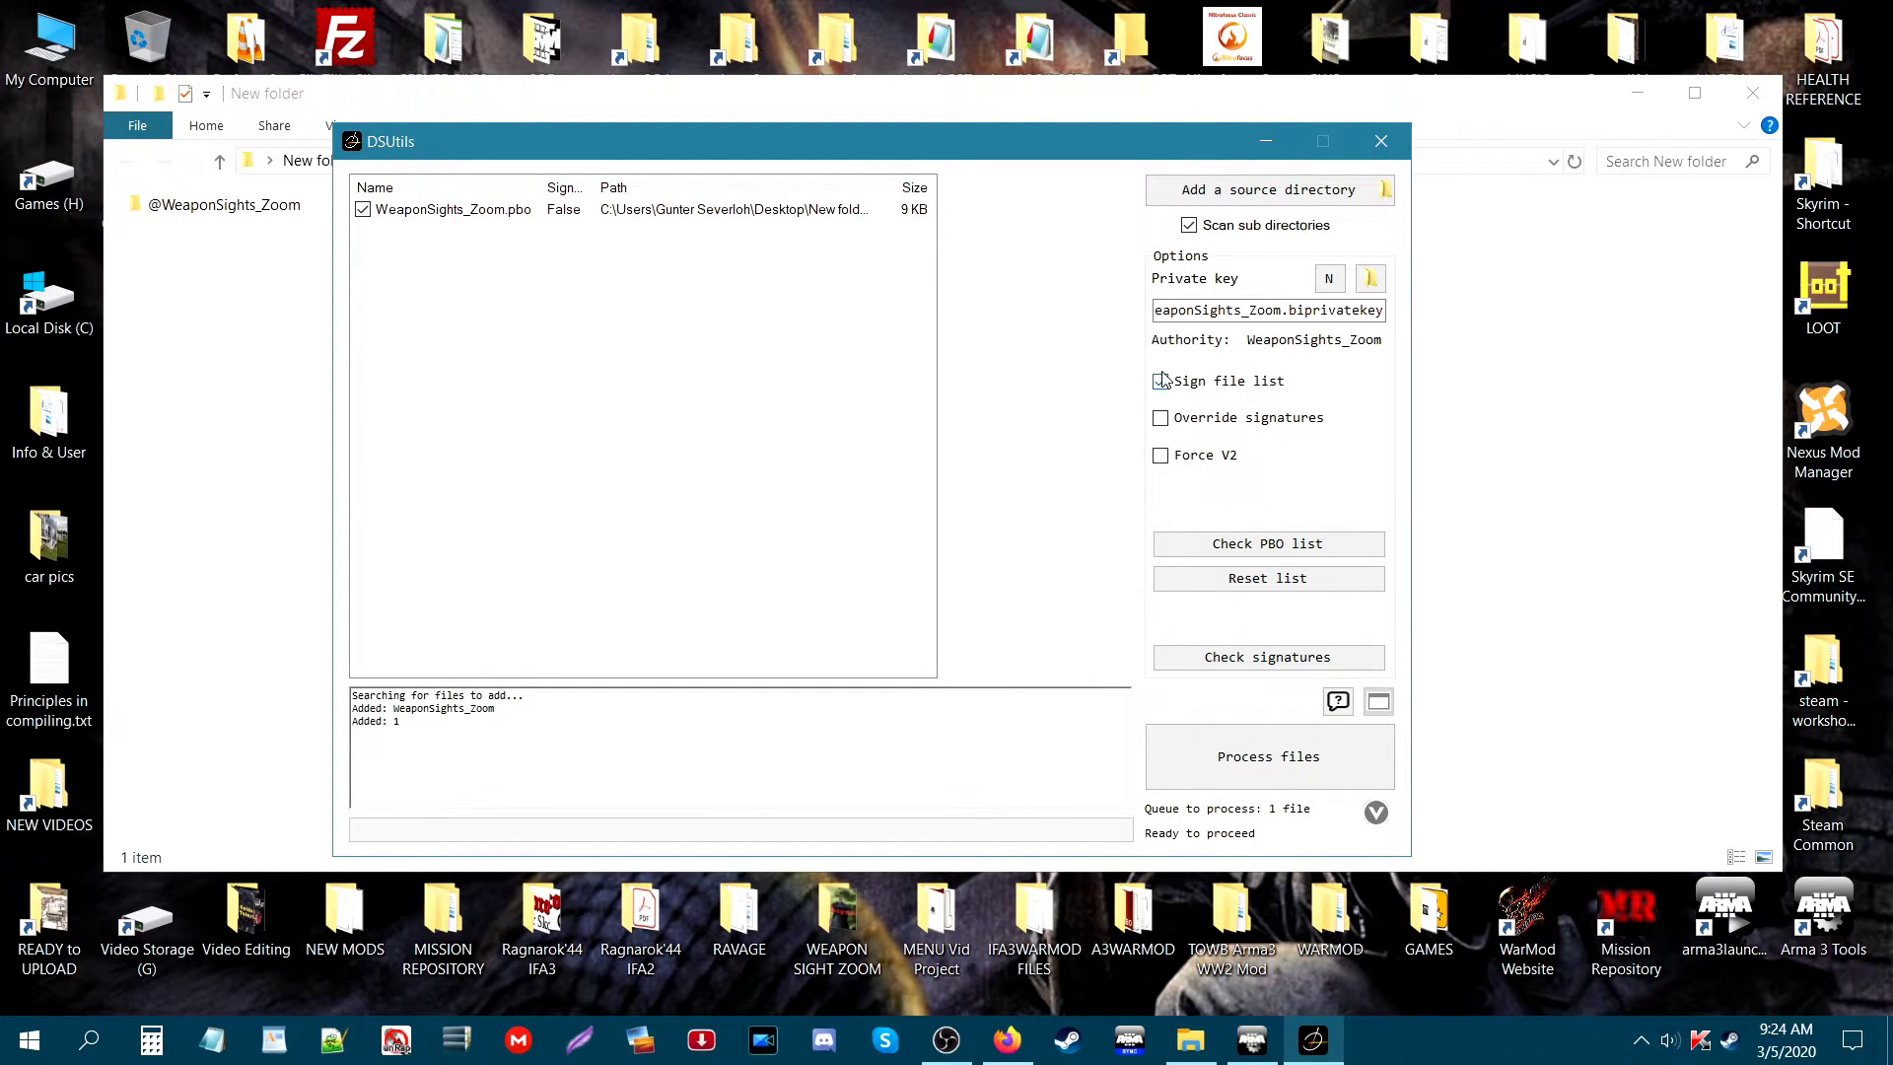
pyautogui.click(1188, 764)
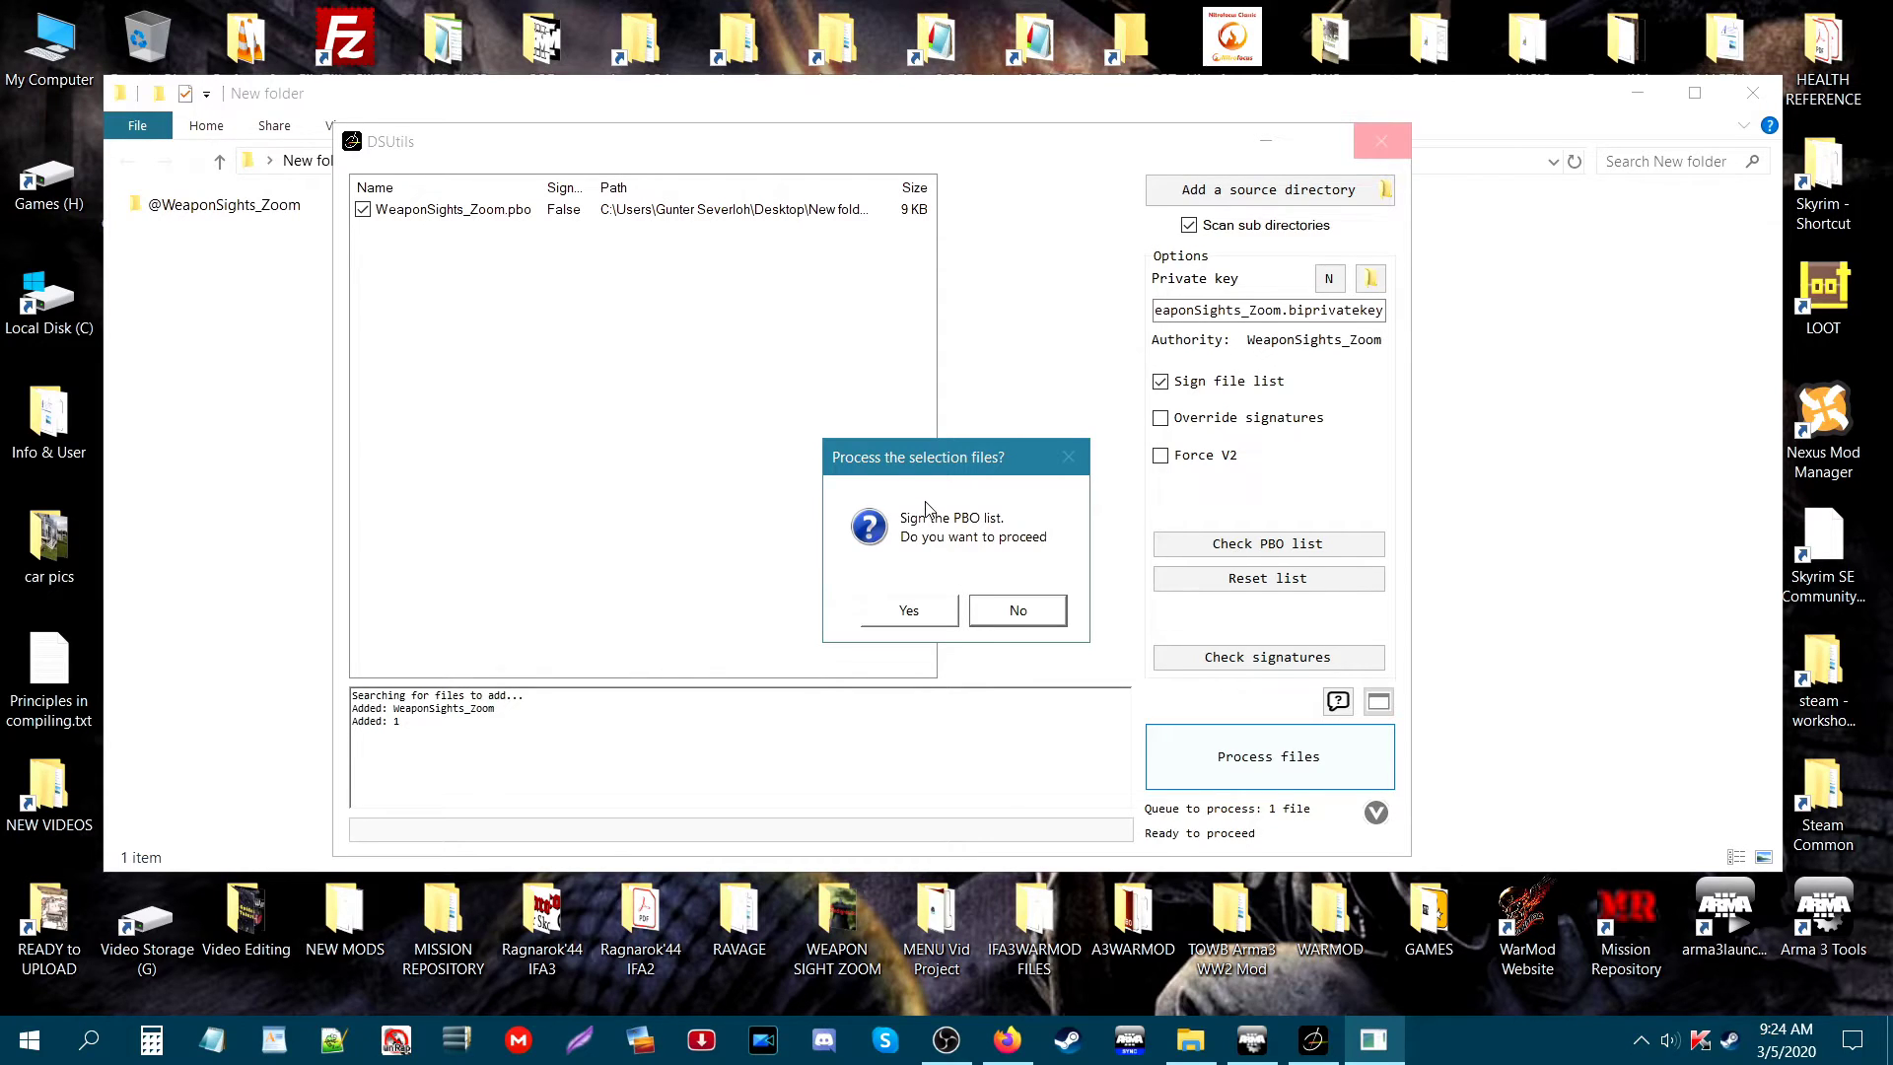
pyautogui.click(909, 612)
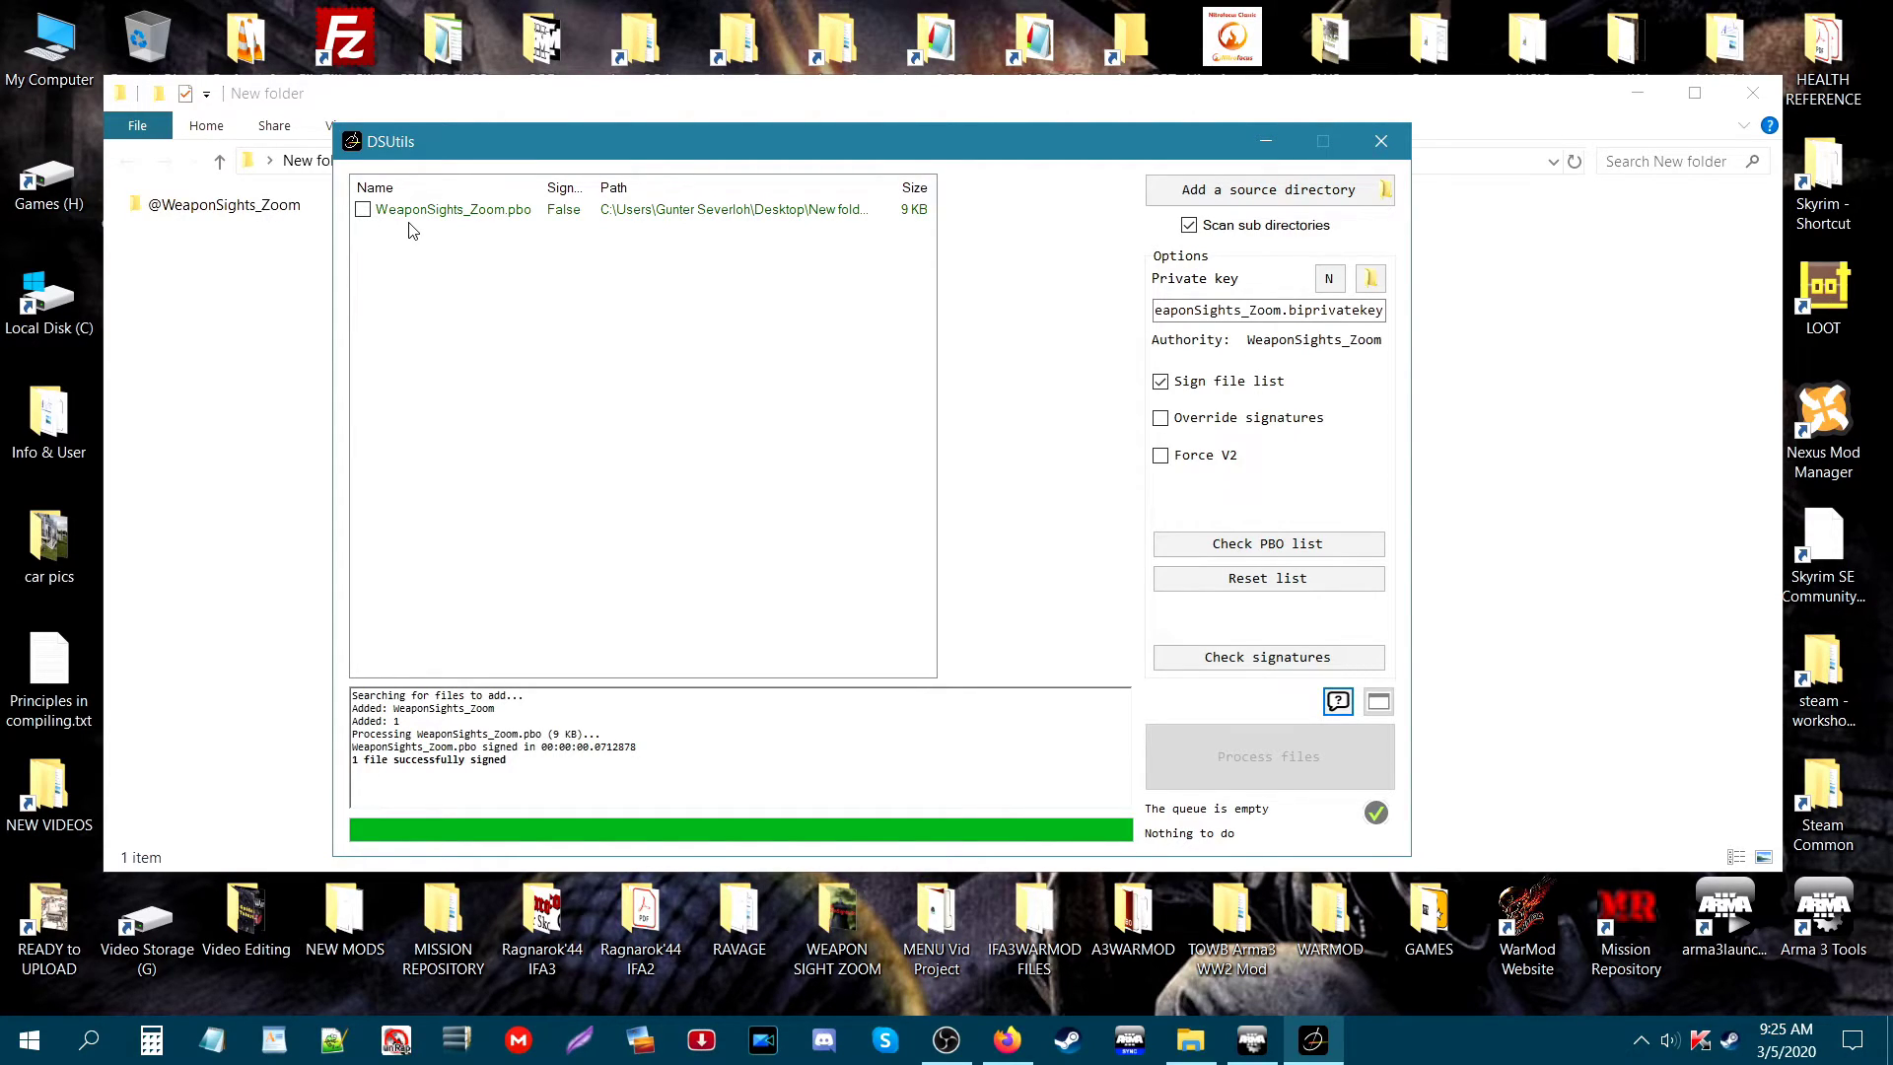
# Step: Reselect WeaponSights_Zoom.pbo, verify the addons folder's signatures against the keys in the DSSignFile folder, and close the signature check
pyautogui.click(365, 212)
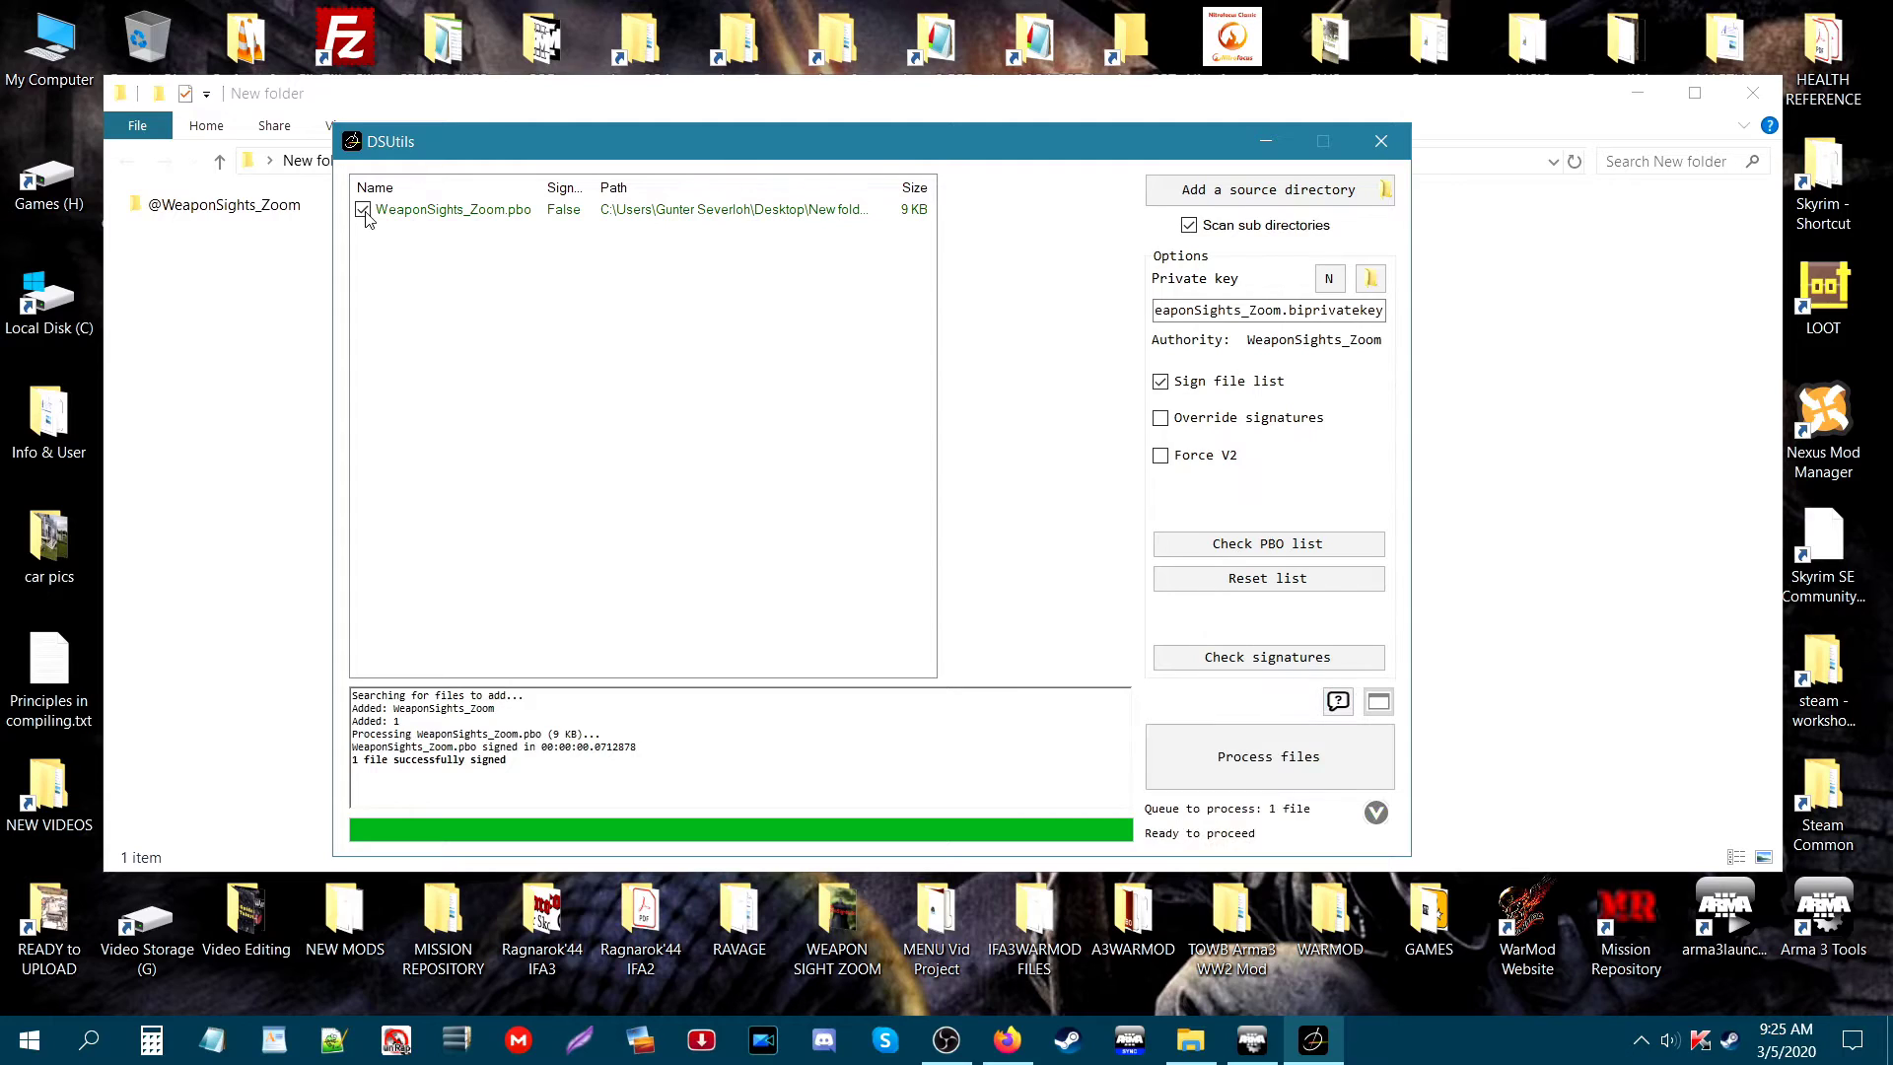
pyautogui.click(1200, 659)
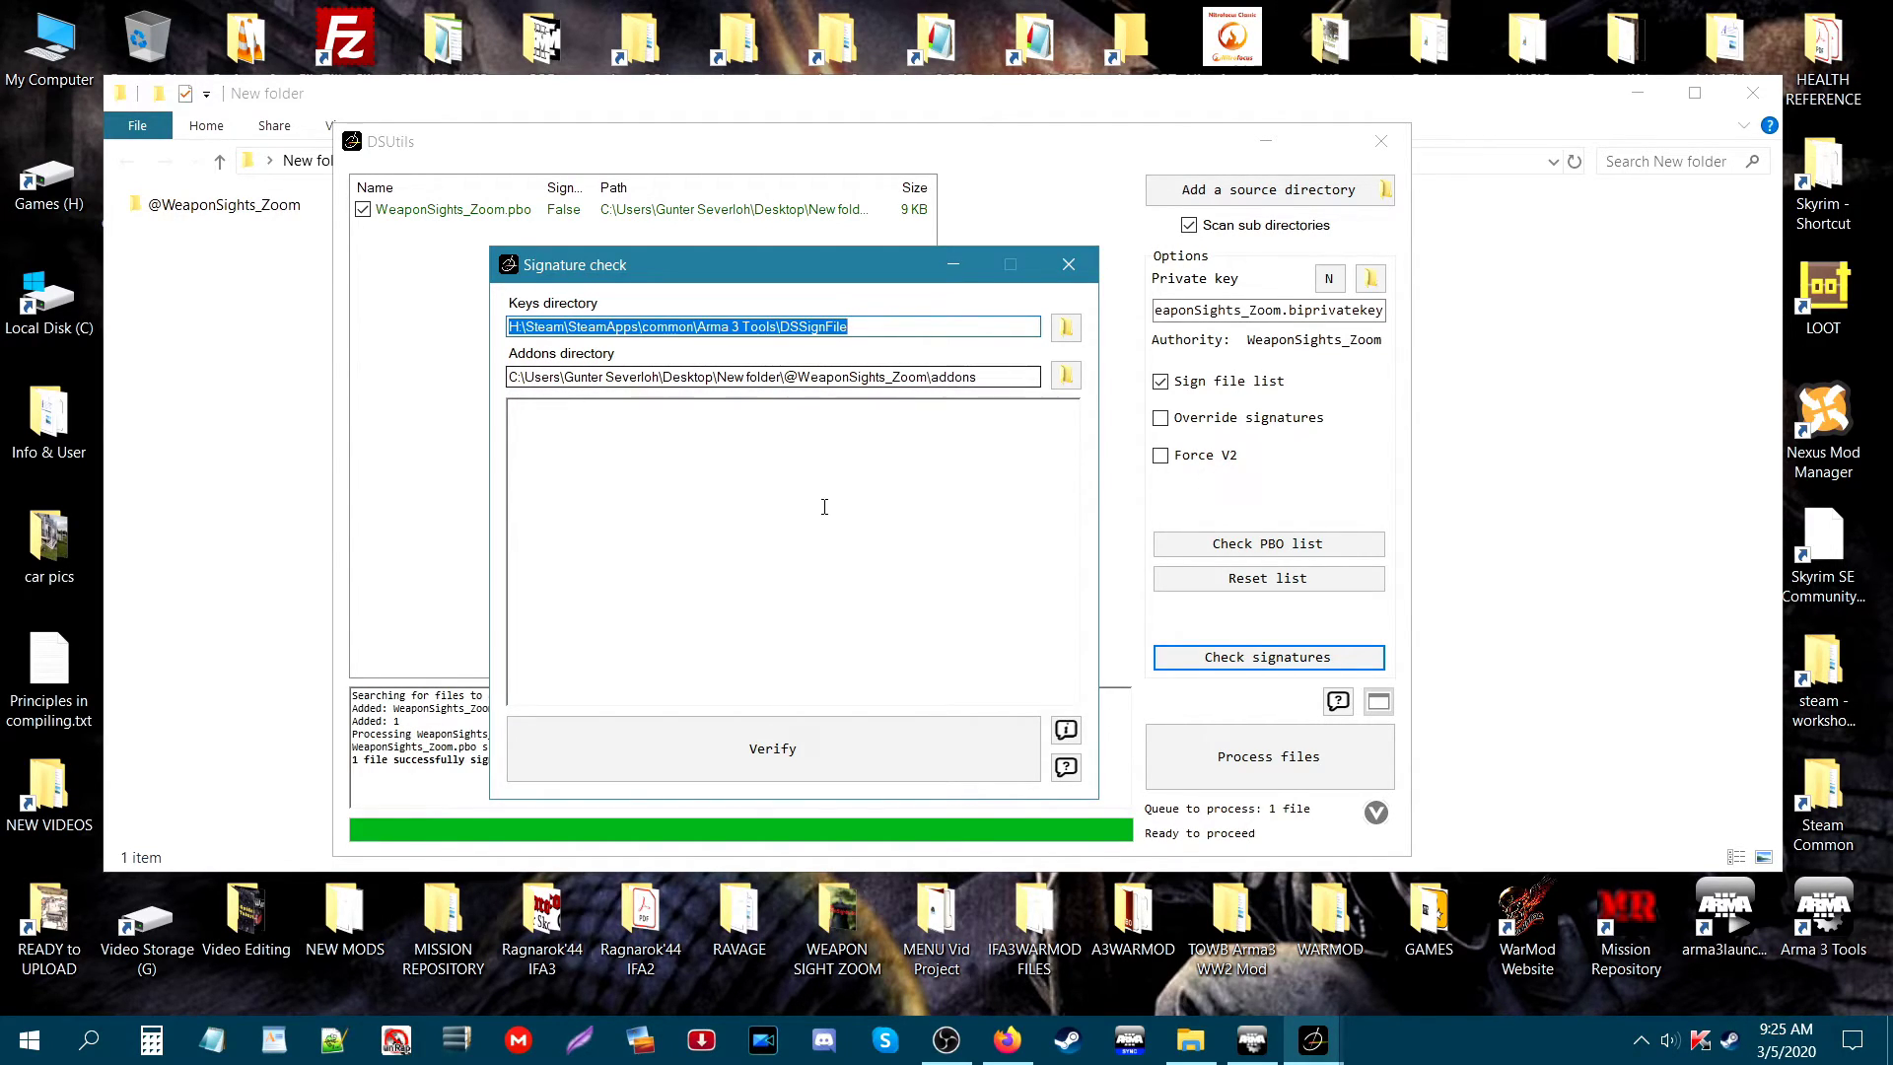
pyautogui.click(833, 753)
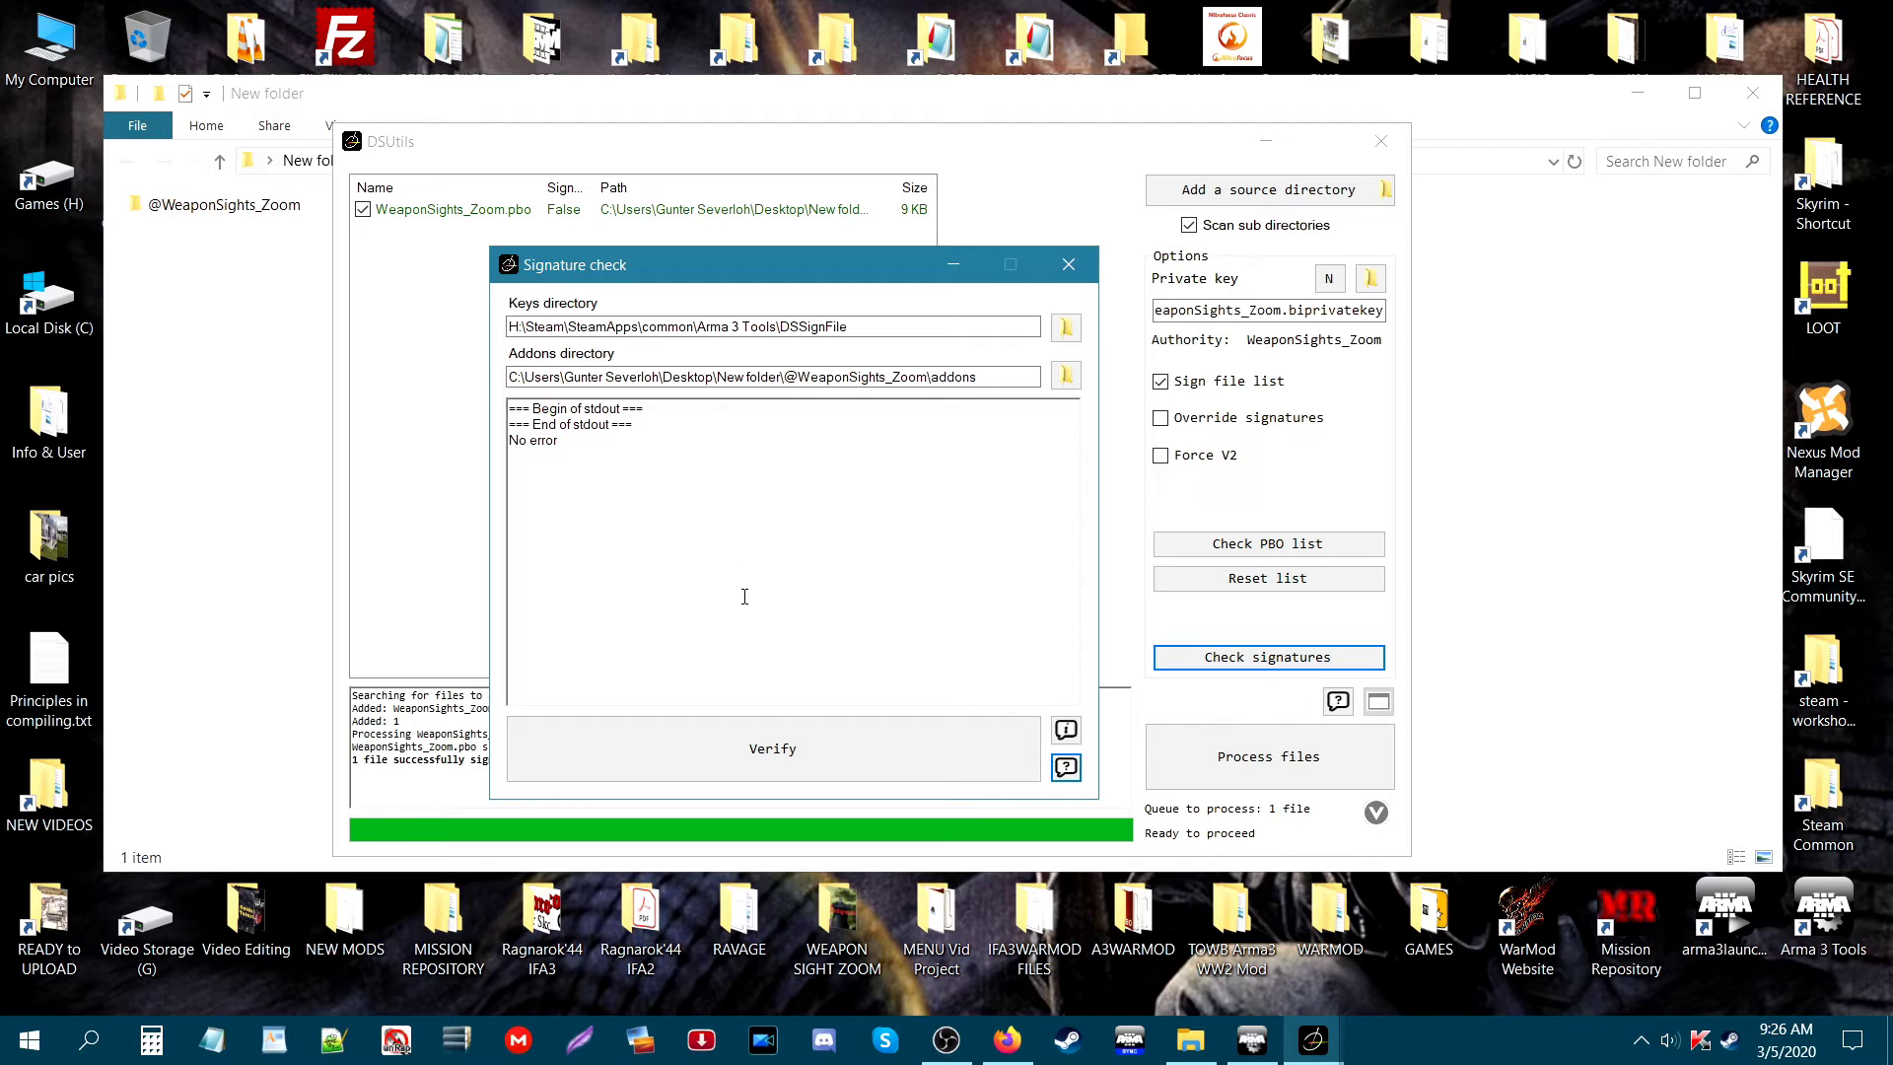
pyautogui.click(1069, 264)
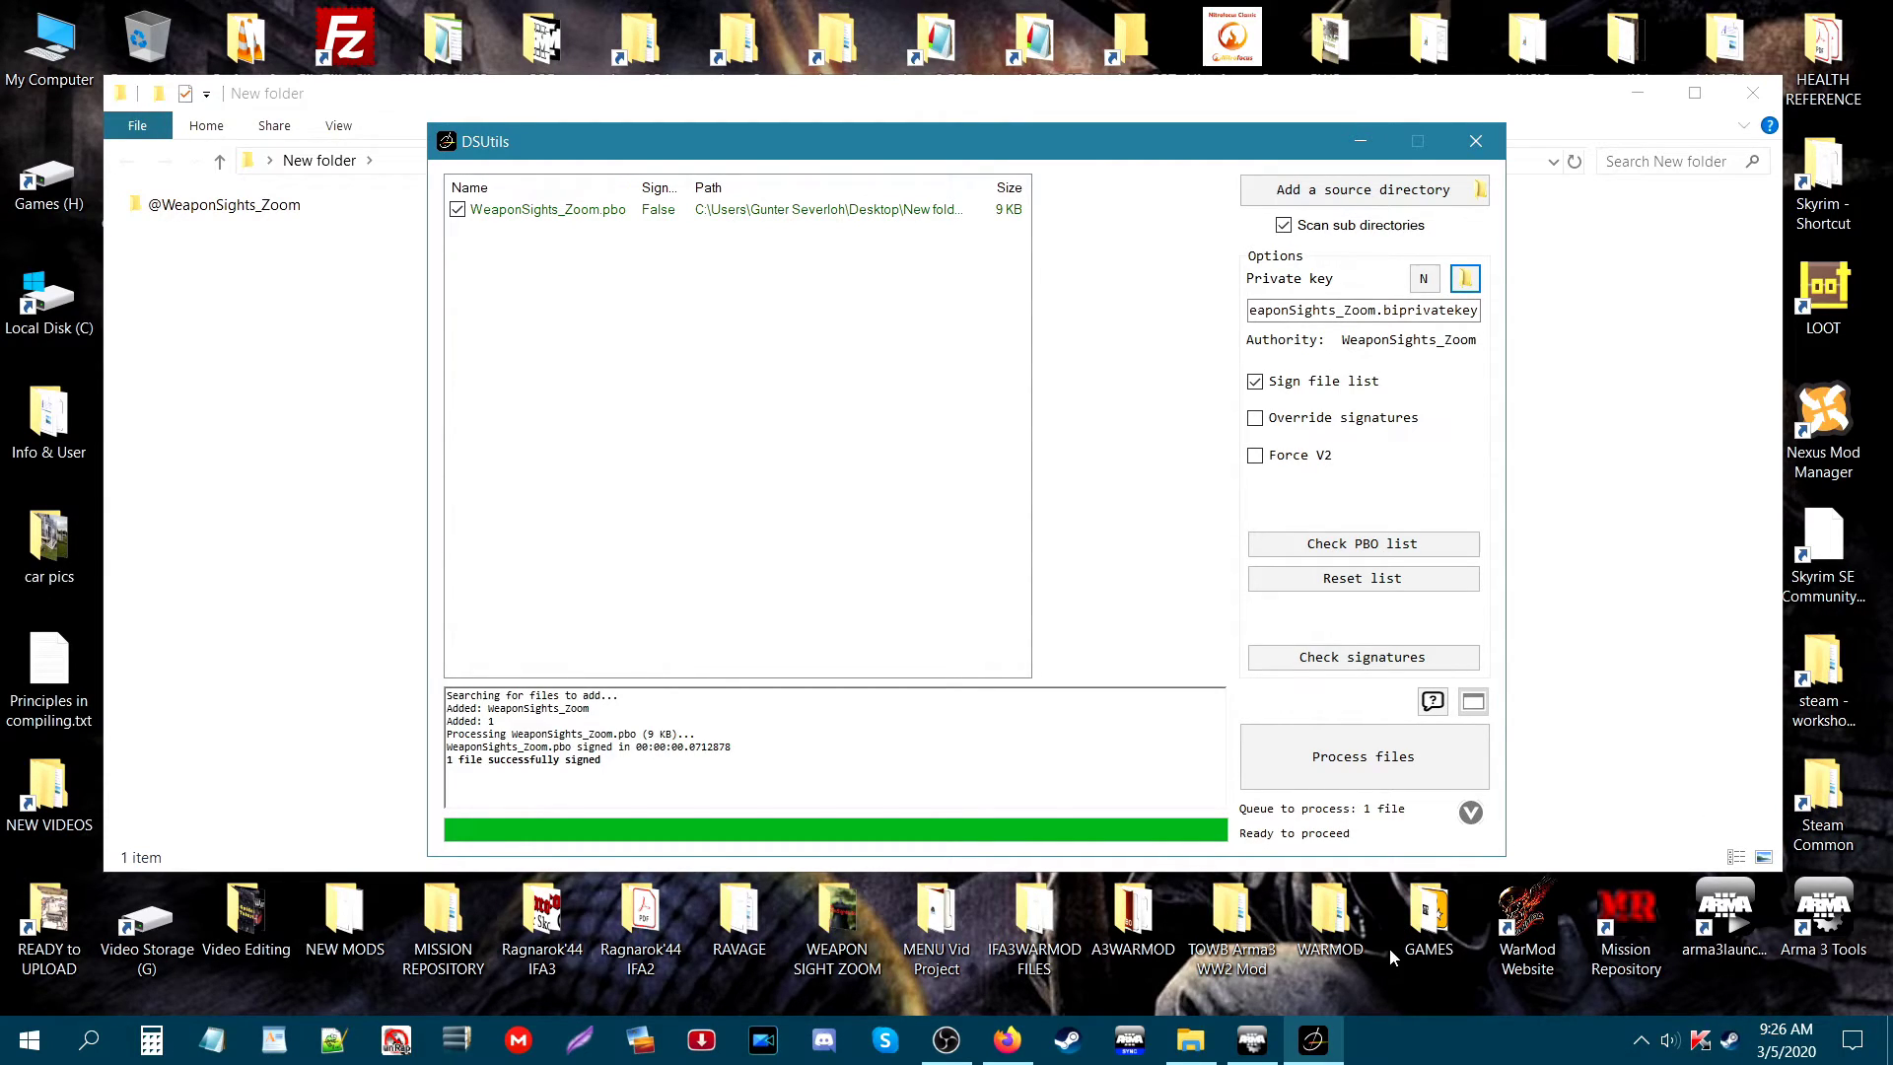
# Step: Open the DSUtils program folder from Arma 3 Tools, examine the WeaponSights_Zoom .biprivatekey and .bikey files, and close the folder
pyautogui.click(1251, 1048)
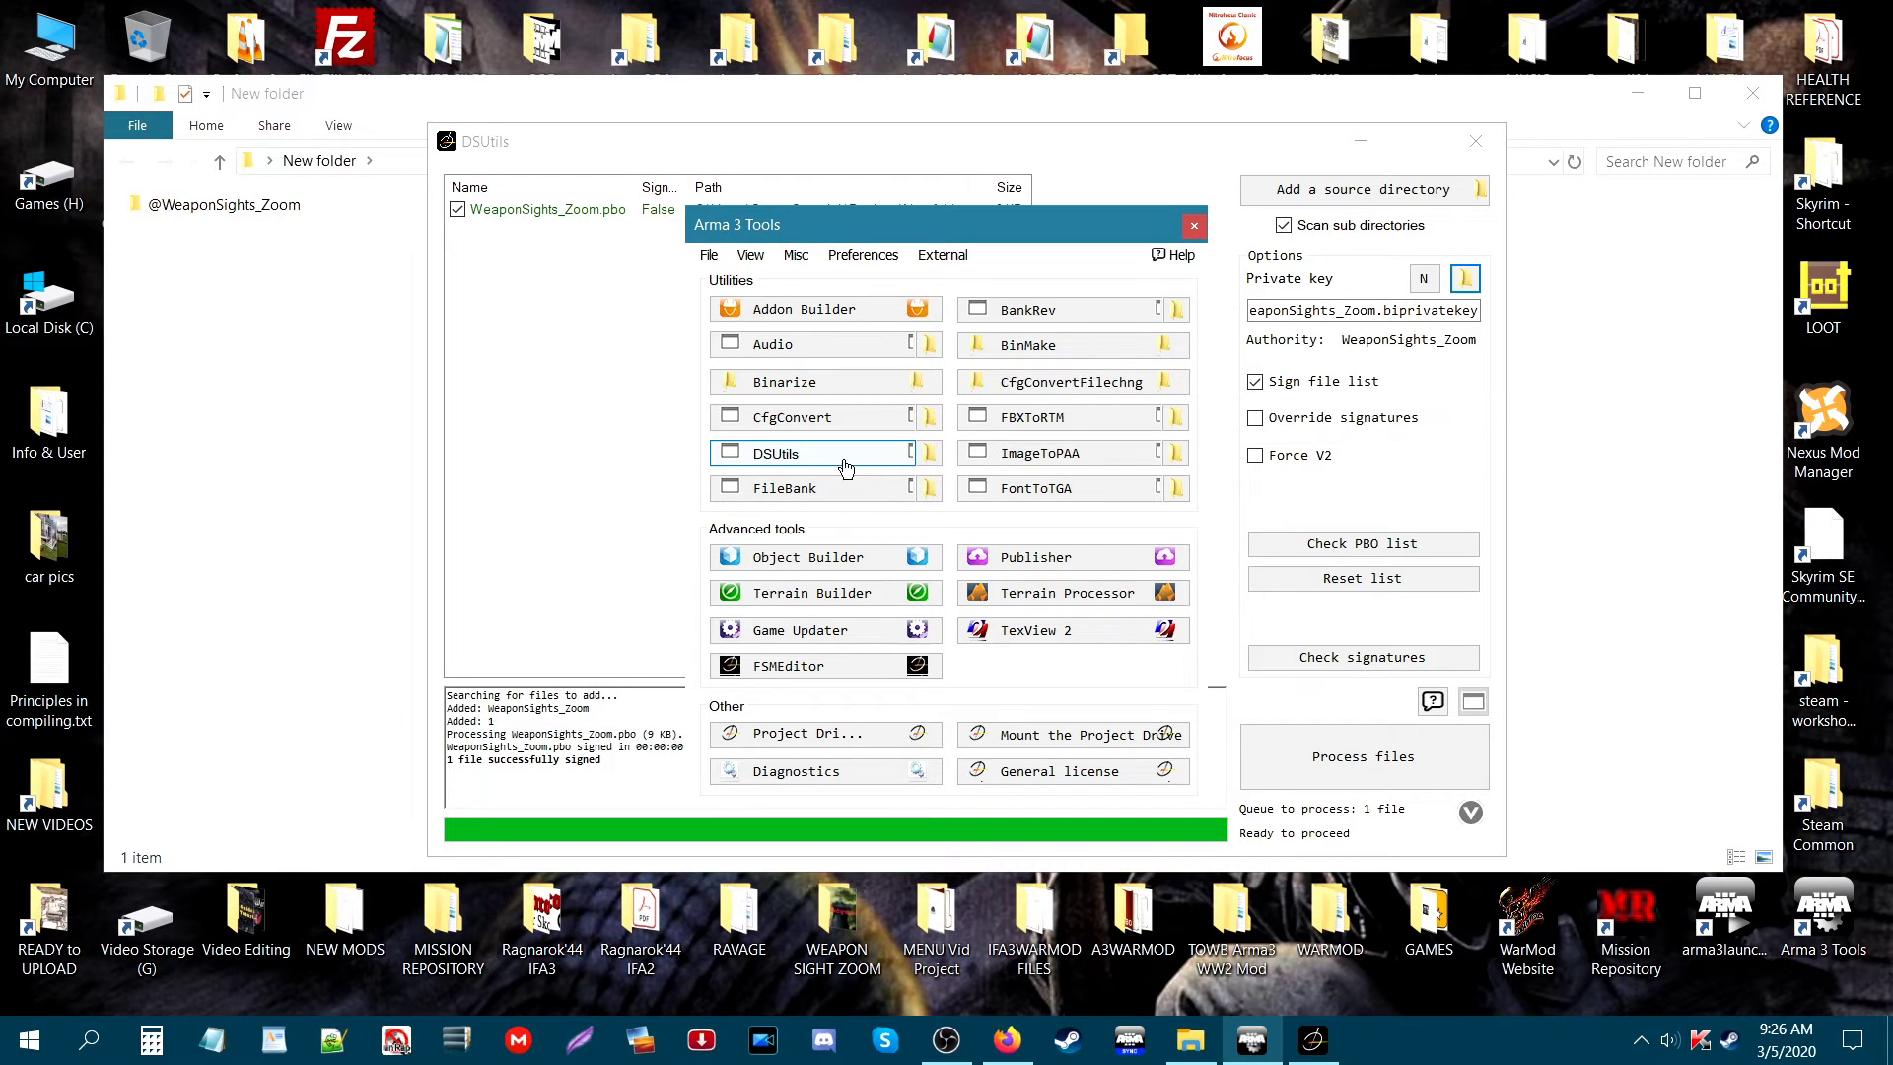
pyautogui.click(930, 459)
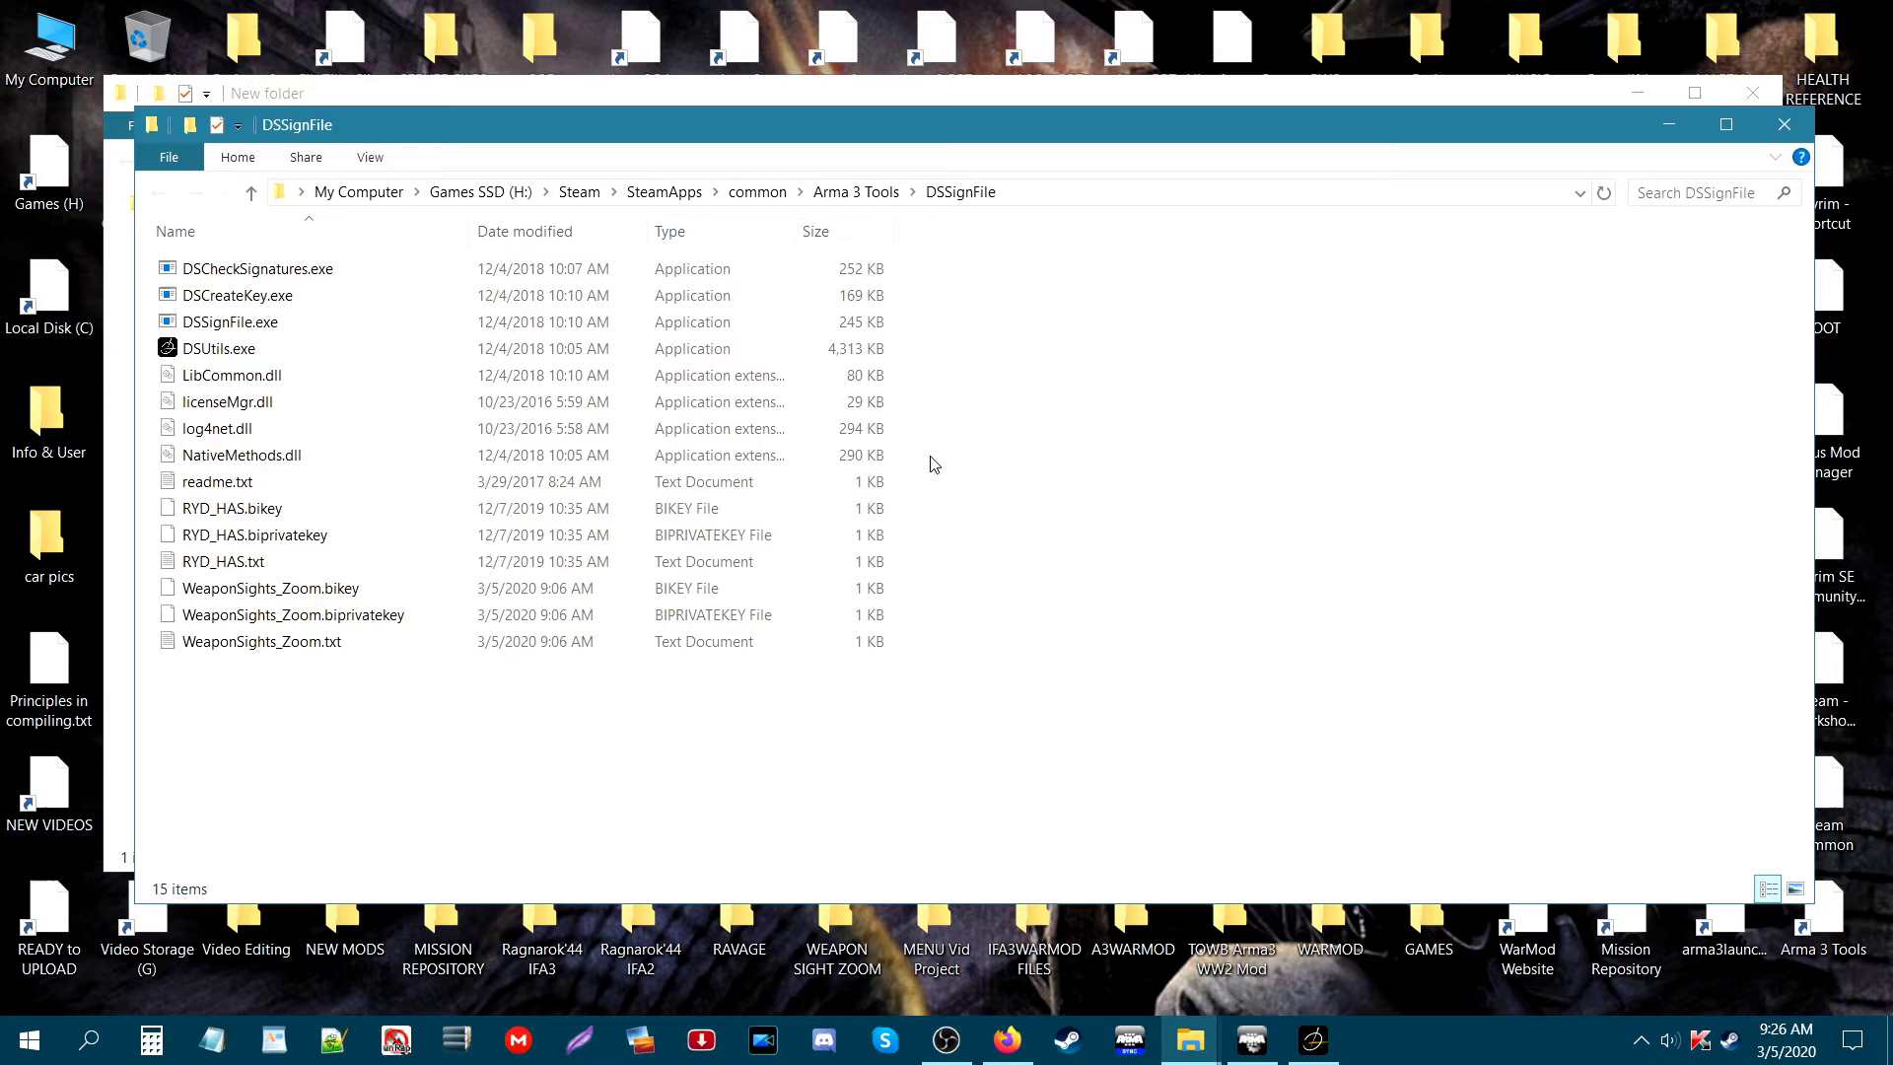
pyautogui.moveTo(705, 138); pyautogui.dragTo(779, 140)
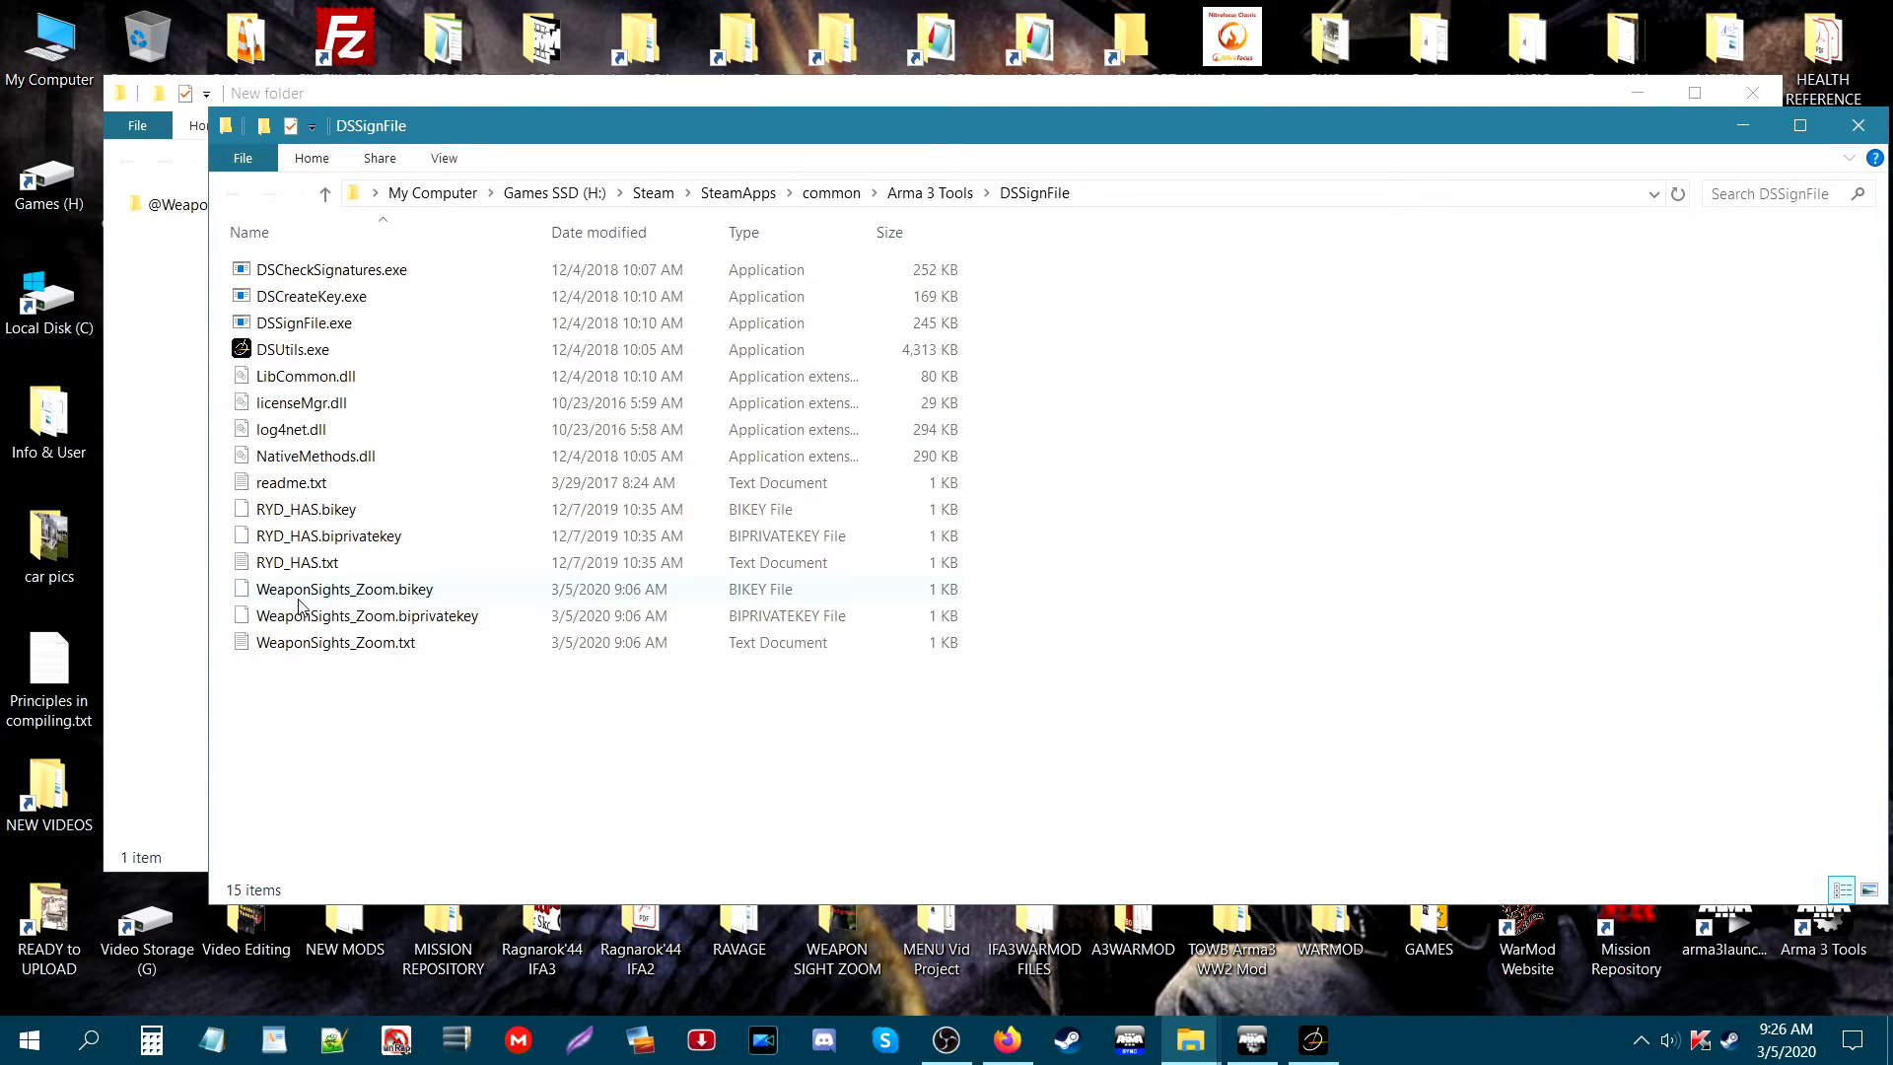
pyautogui.click(379, 621)
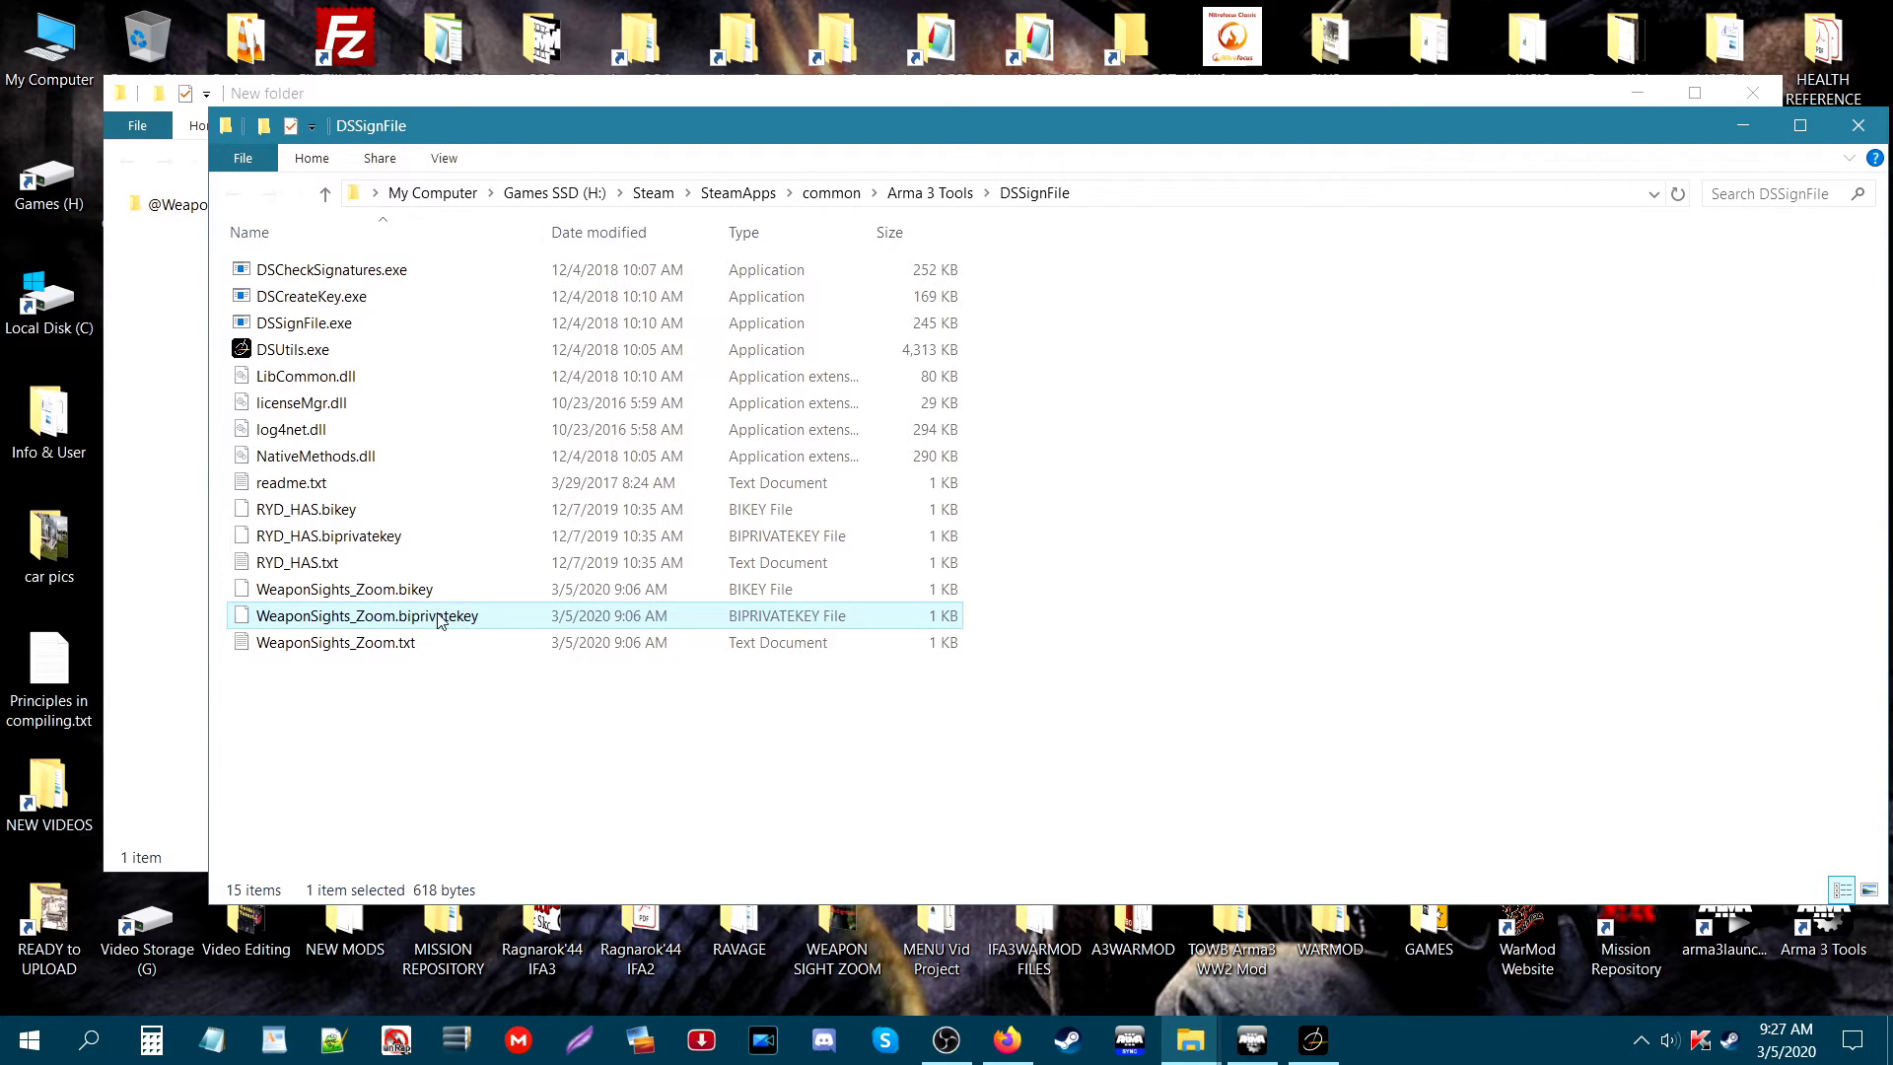
pyautogui.click(404, 592)
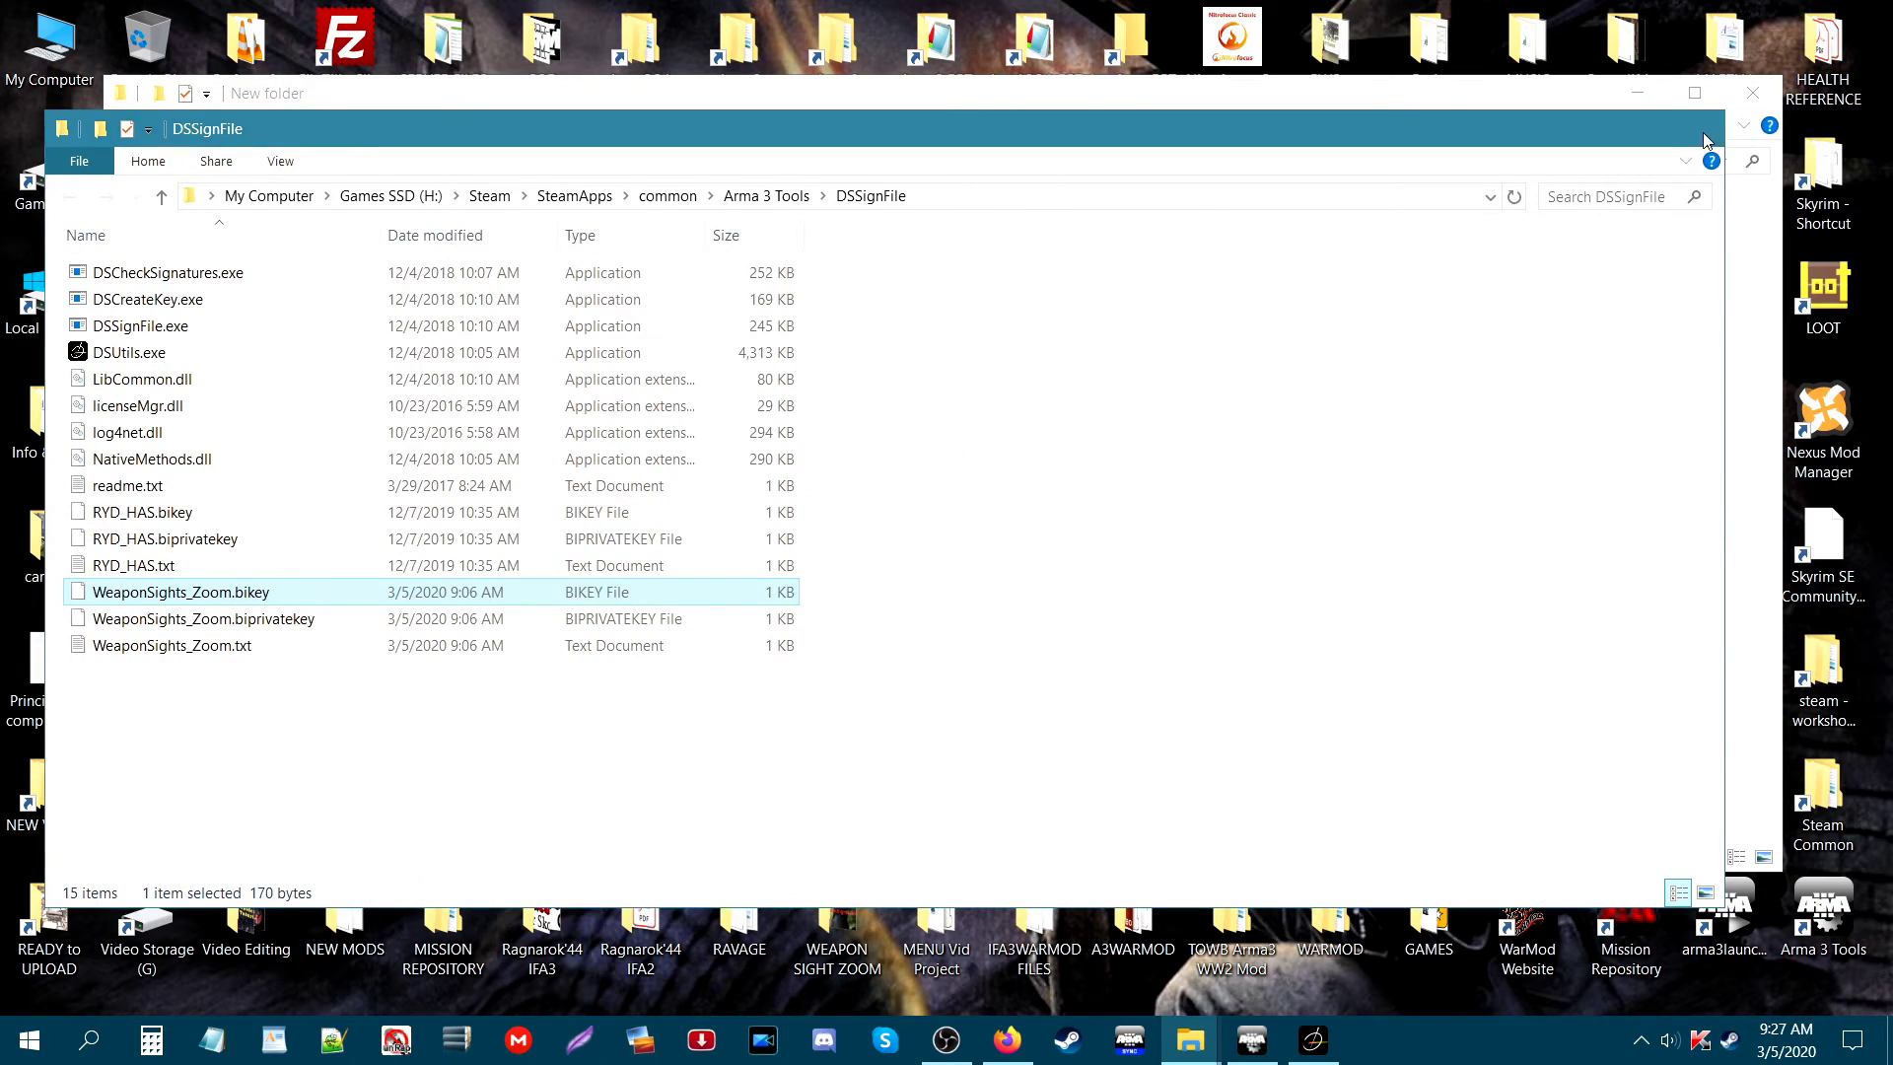
pyautogui.click(1699, 127)
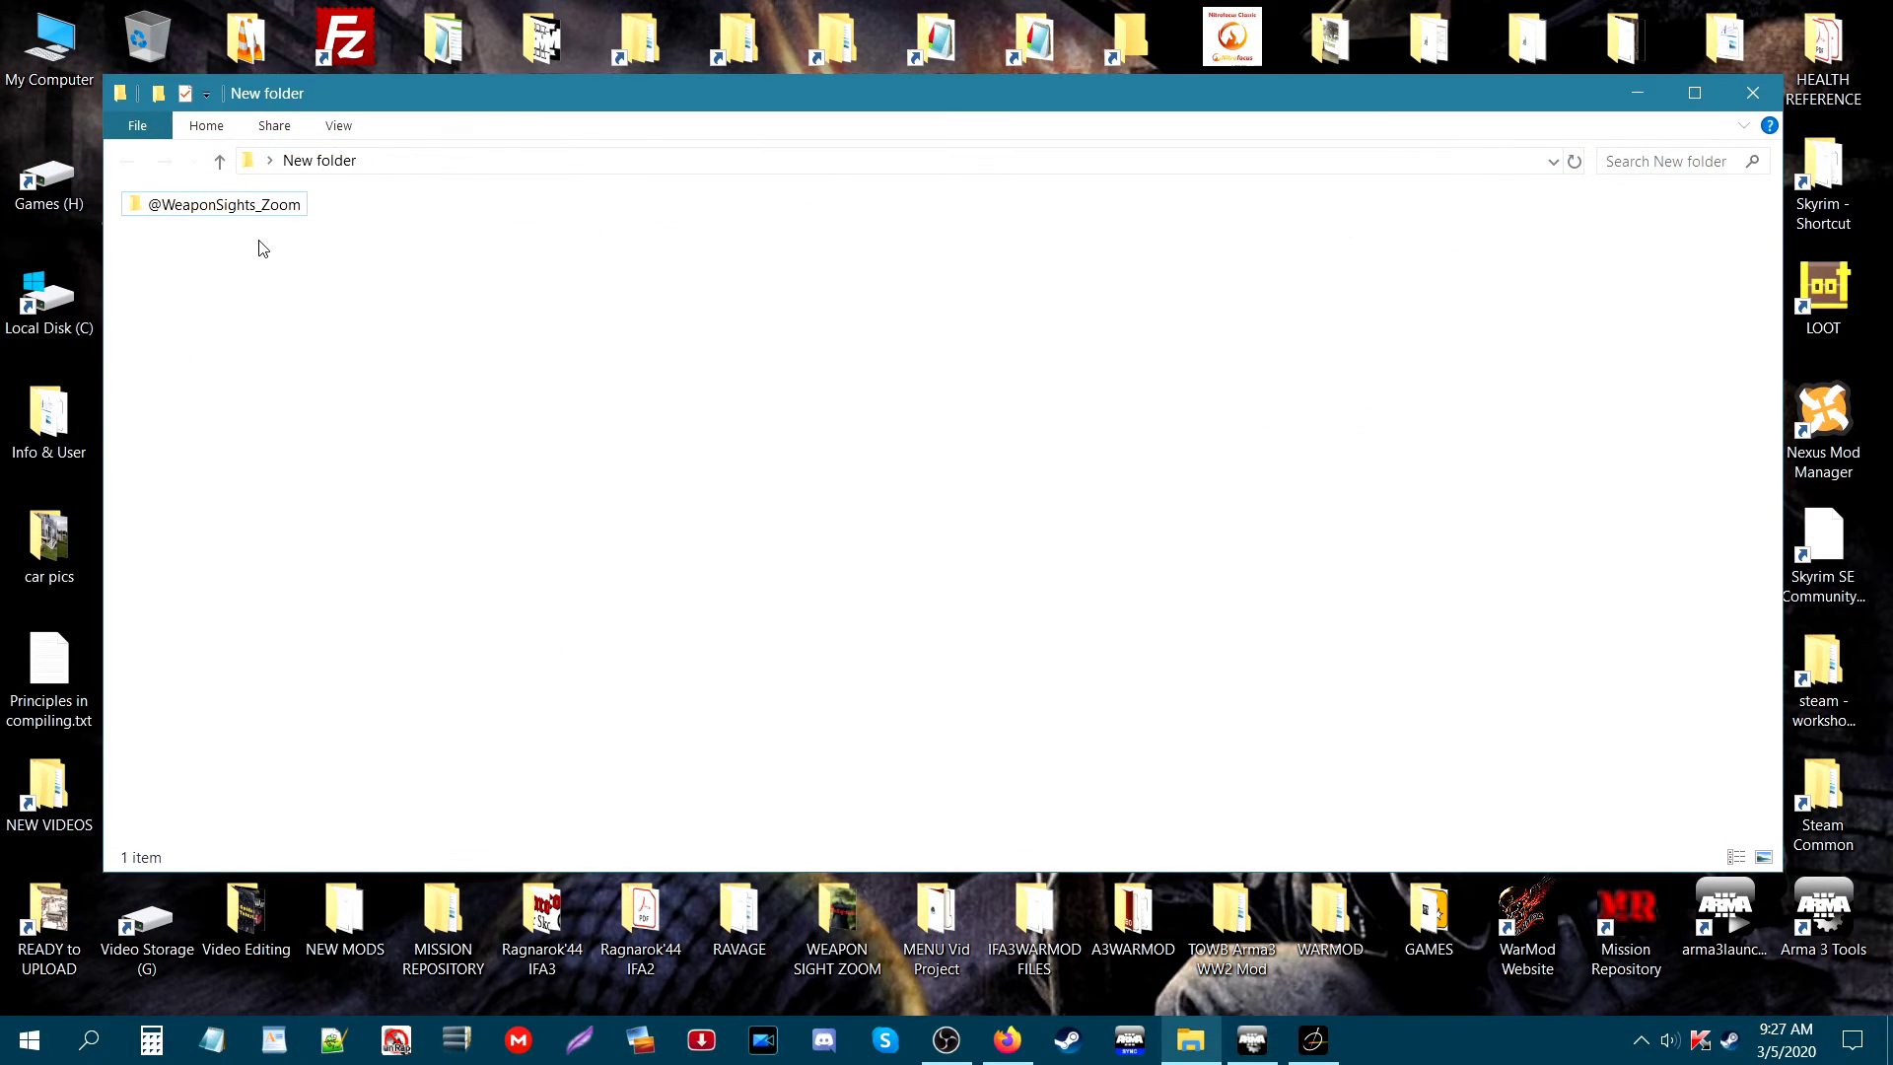
pyautogui.doubleClick(211, 203)
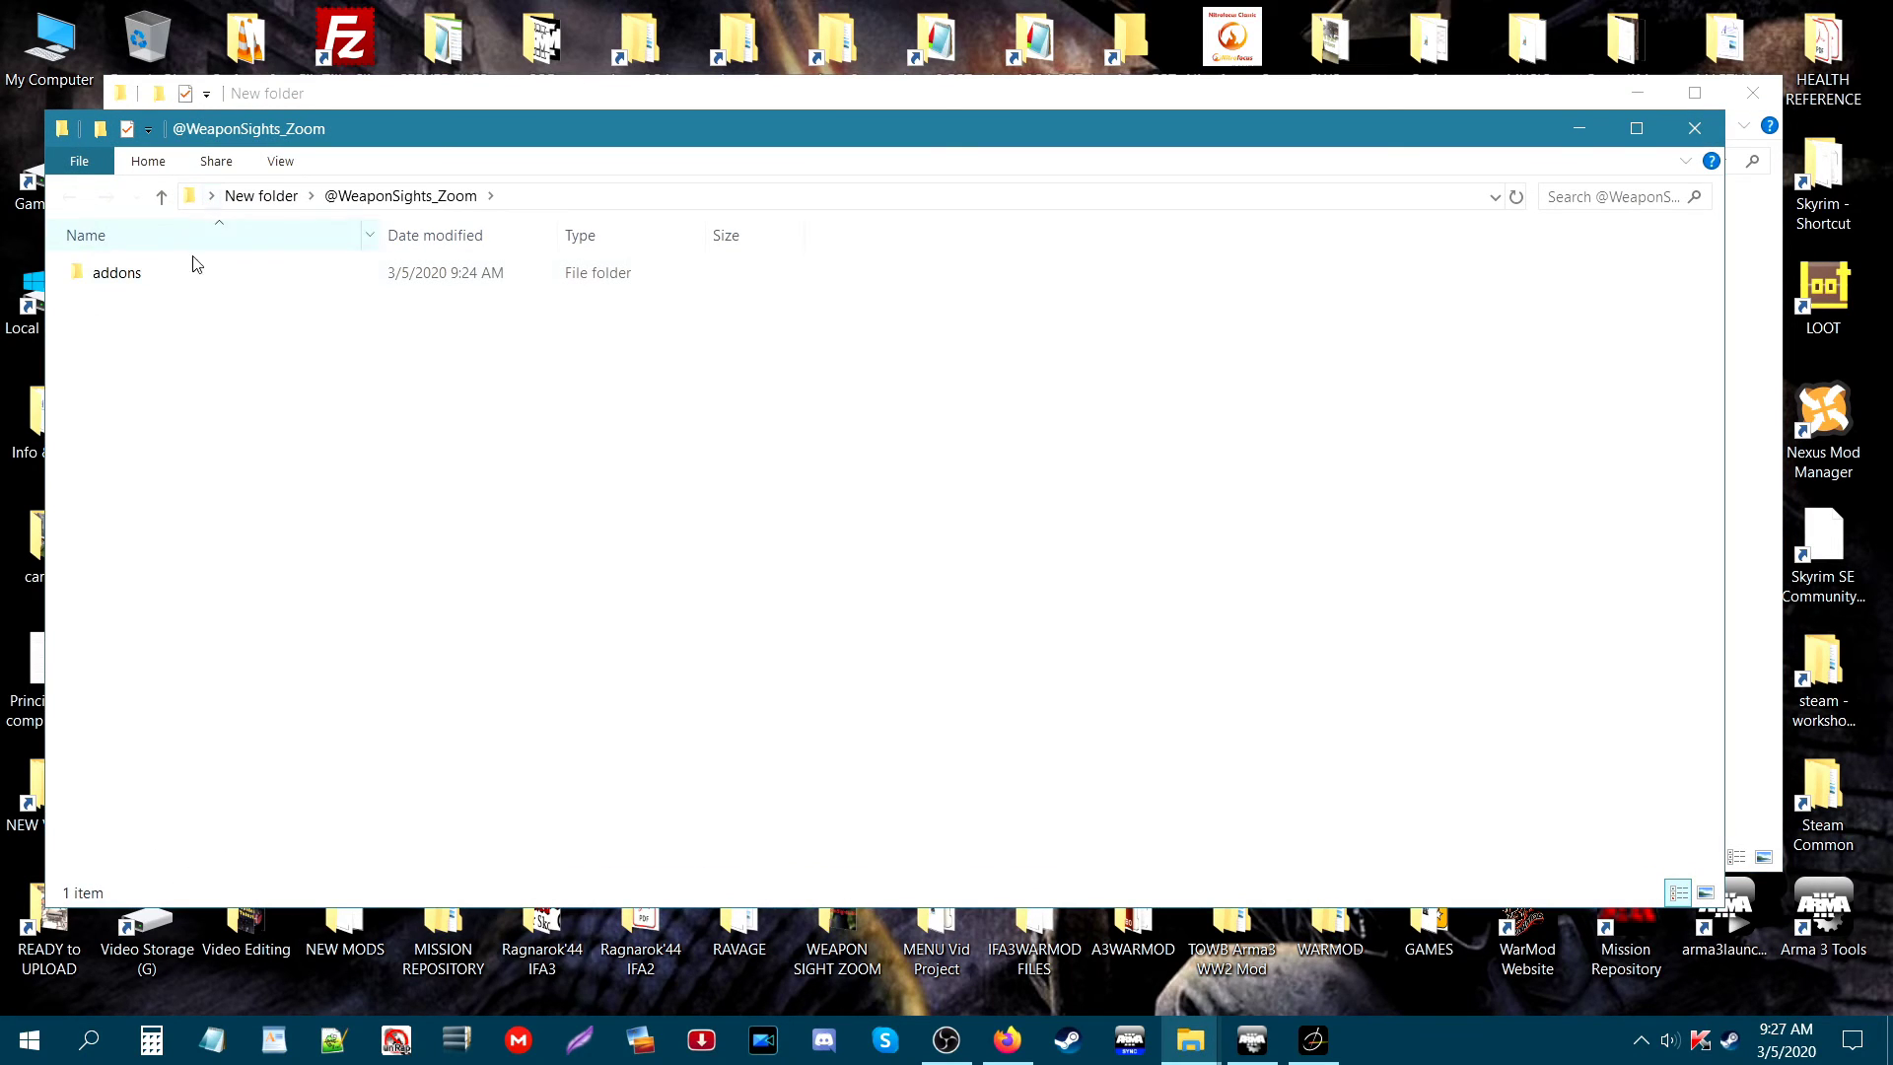
pyautogui.doubleClick(179, 275)
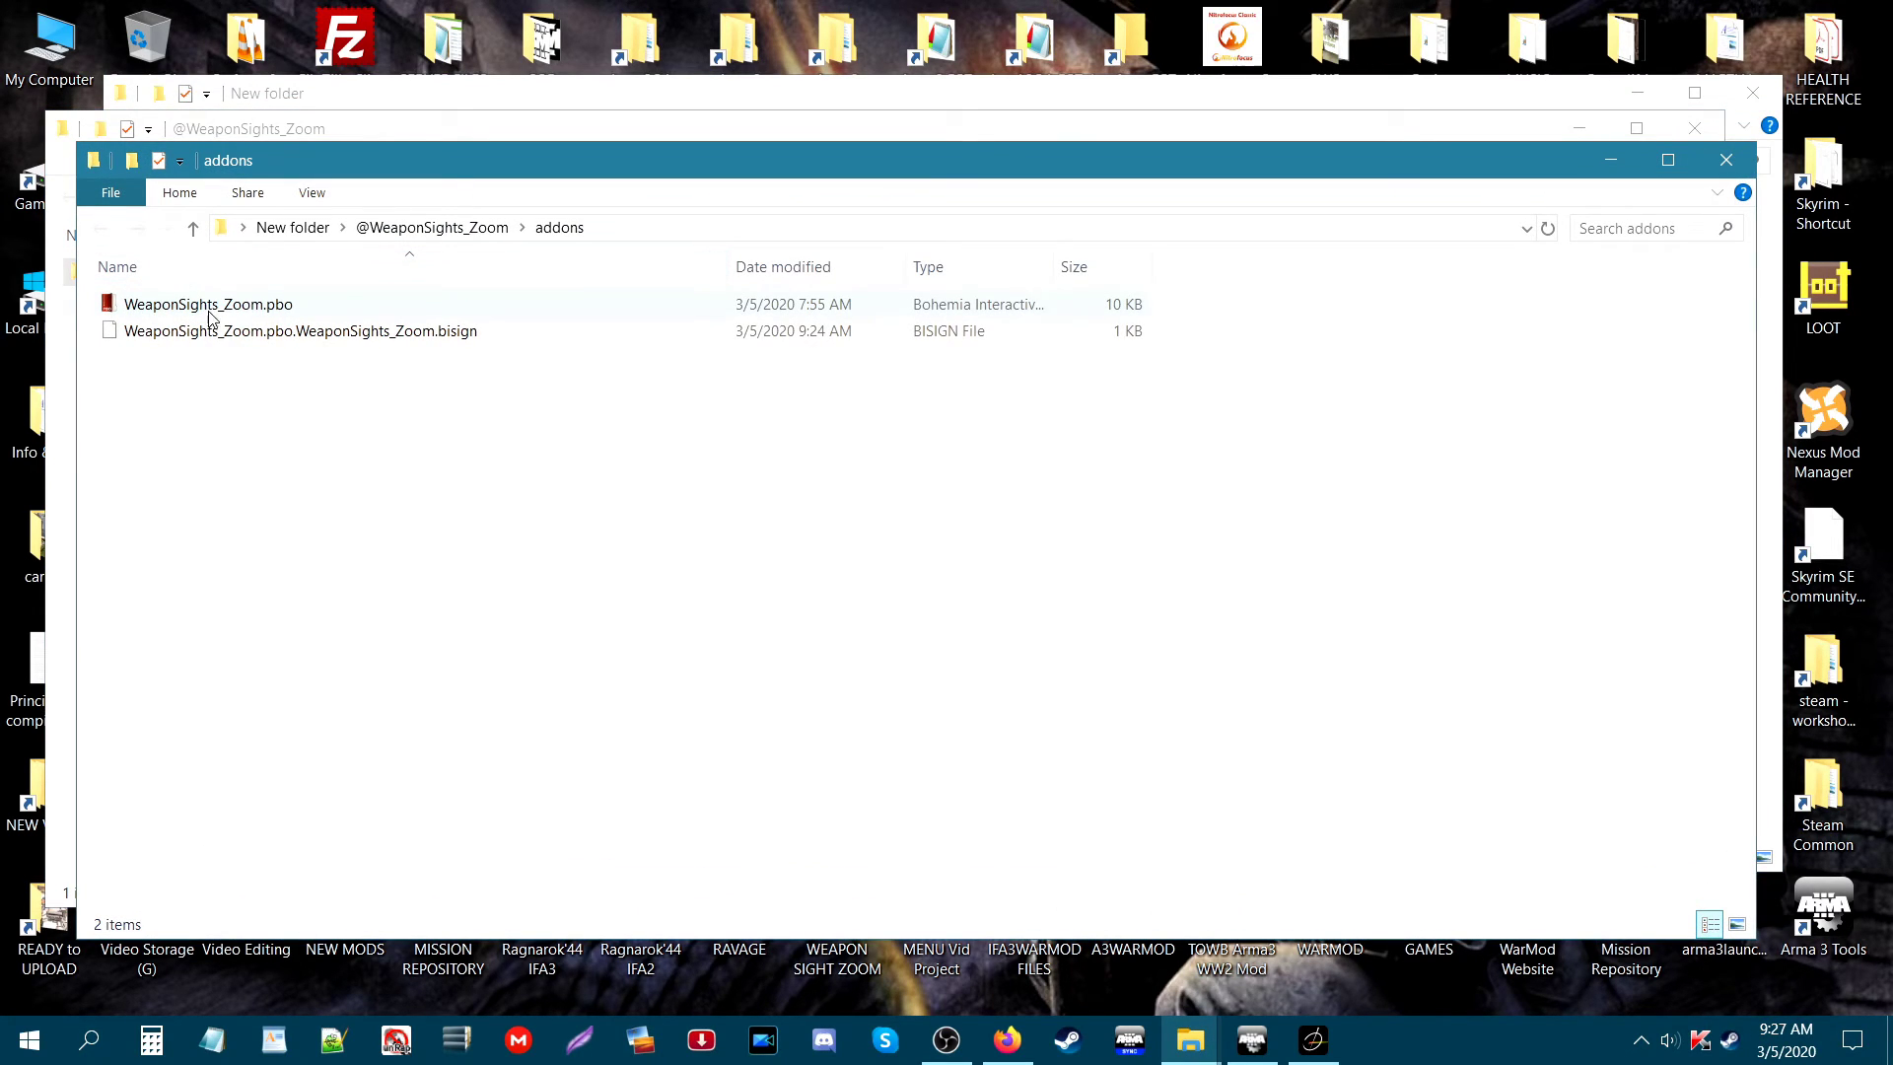
pyautogui.click(337, 336)
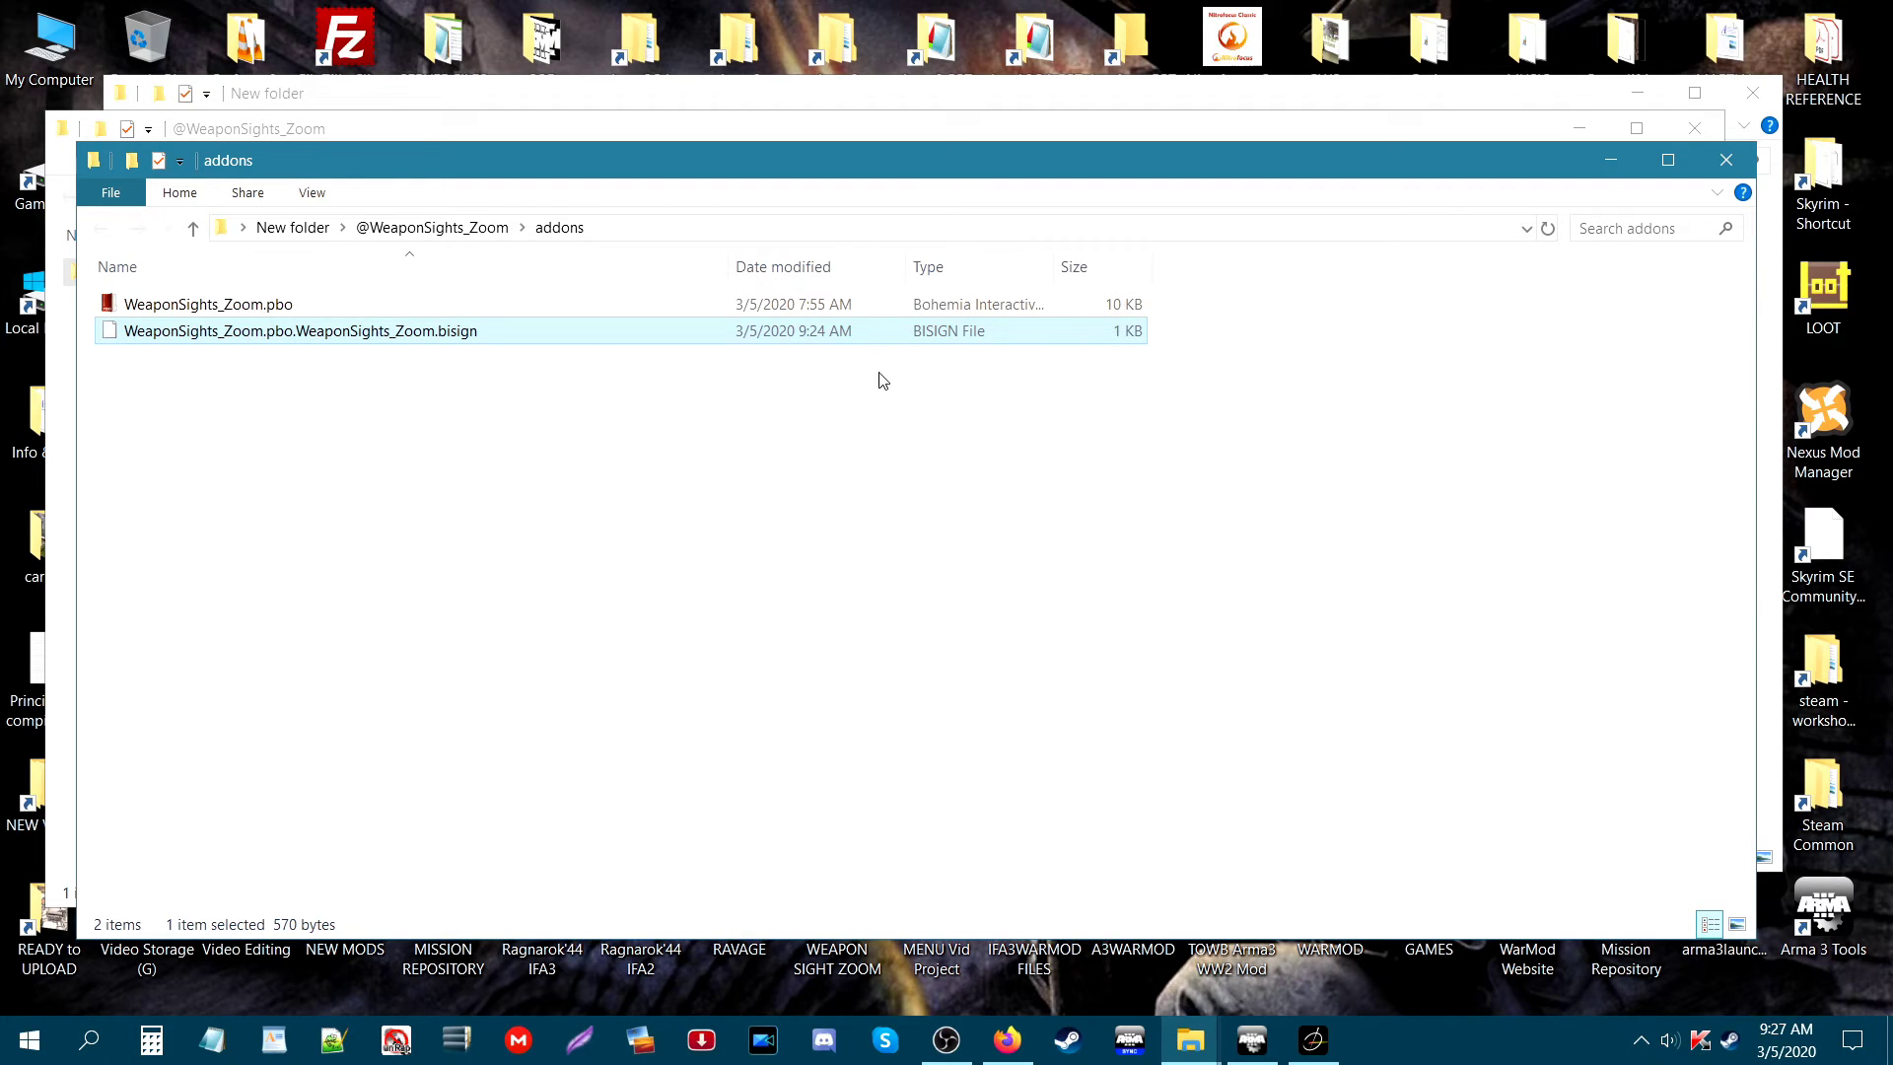
pyautogui.click(1726, 160)
pyautogui.click(1695, 128)
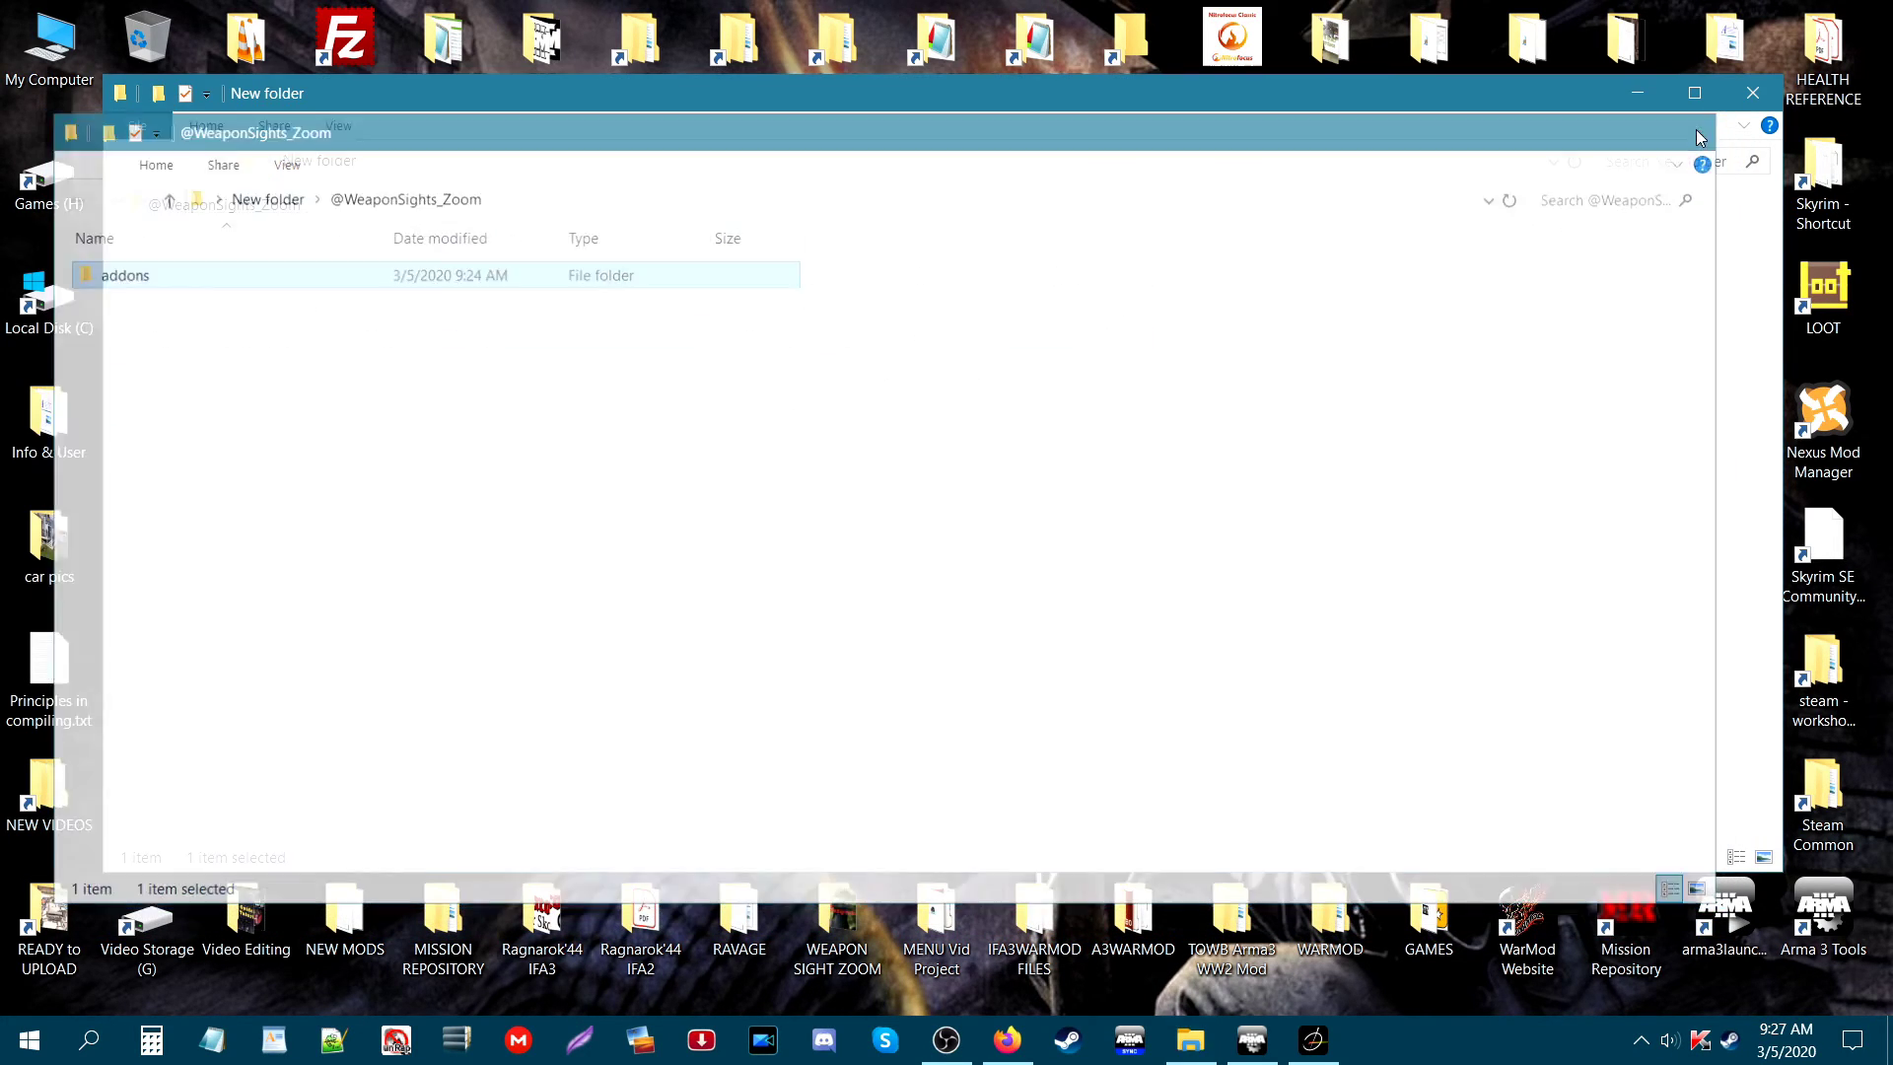
pyautogui.click(1119, 562)
pyautogui.click(1313, 1039)
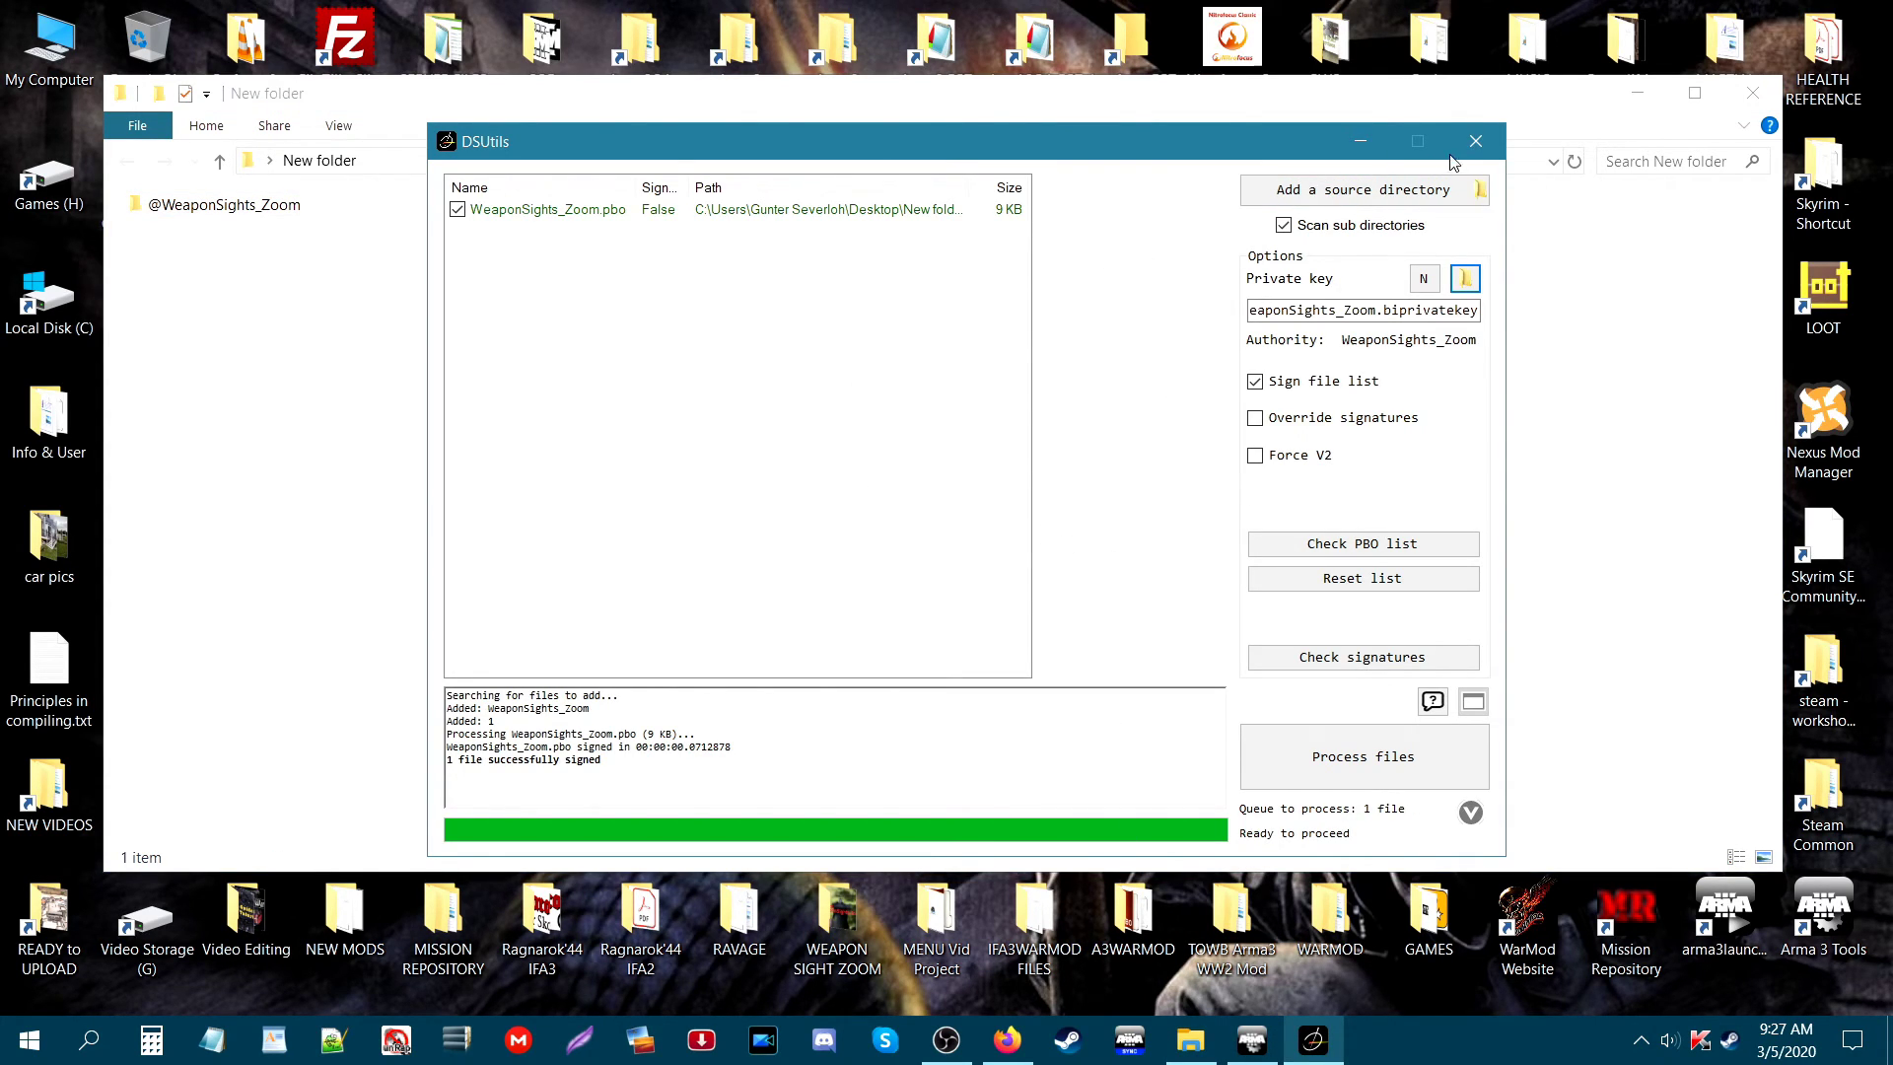
pyautogui.click(1477, 141)
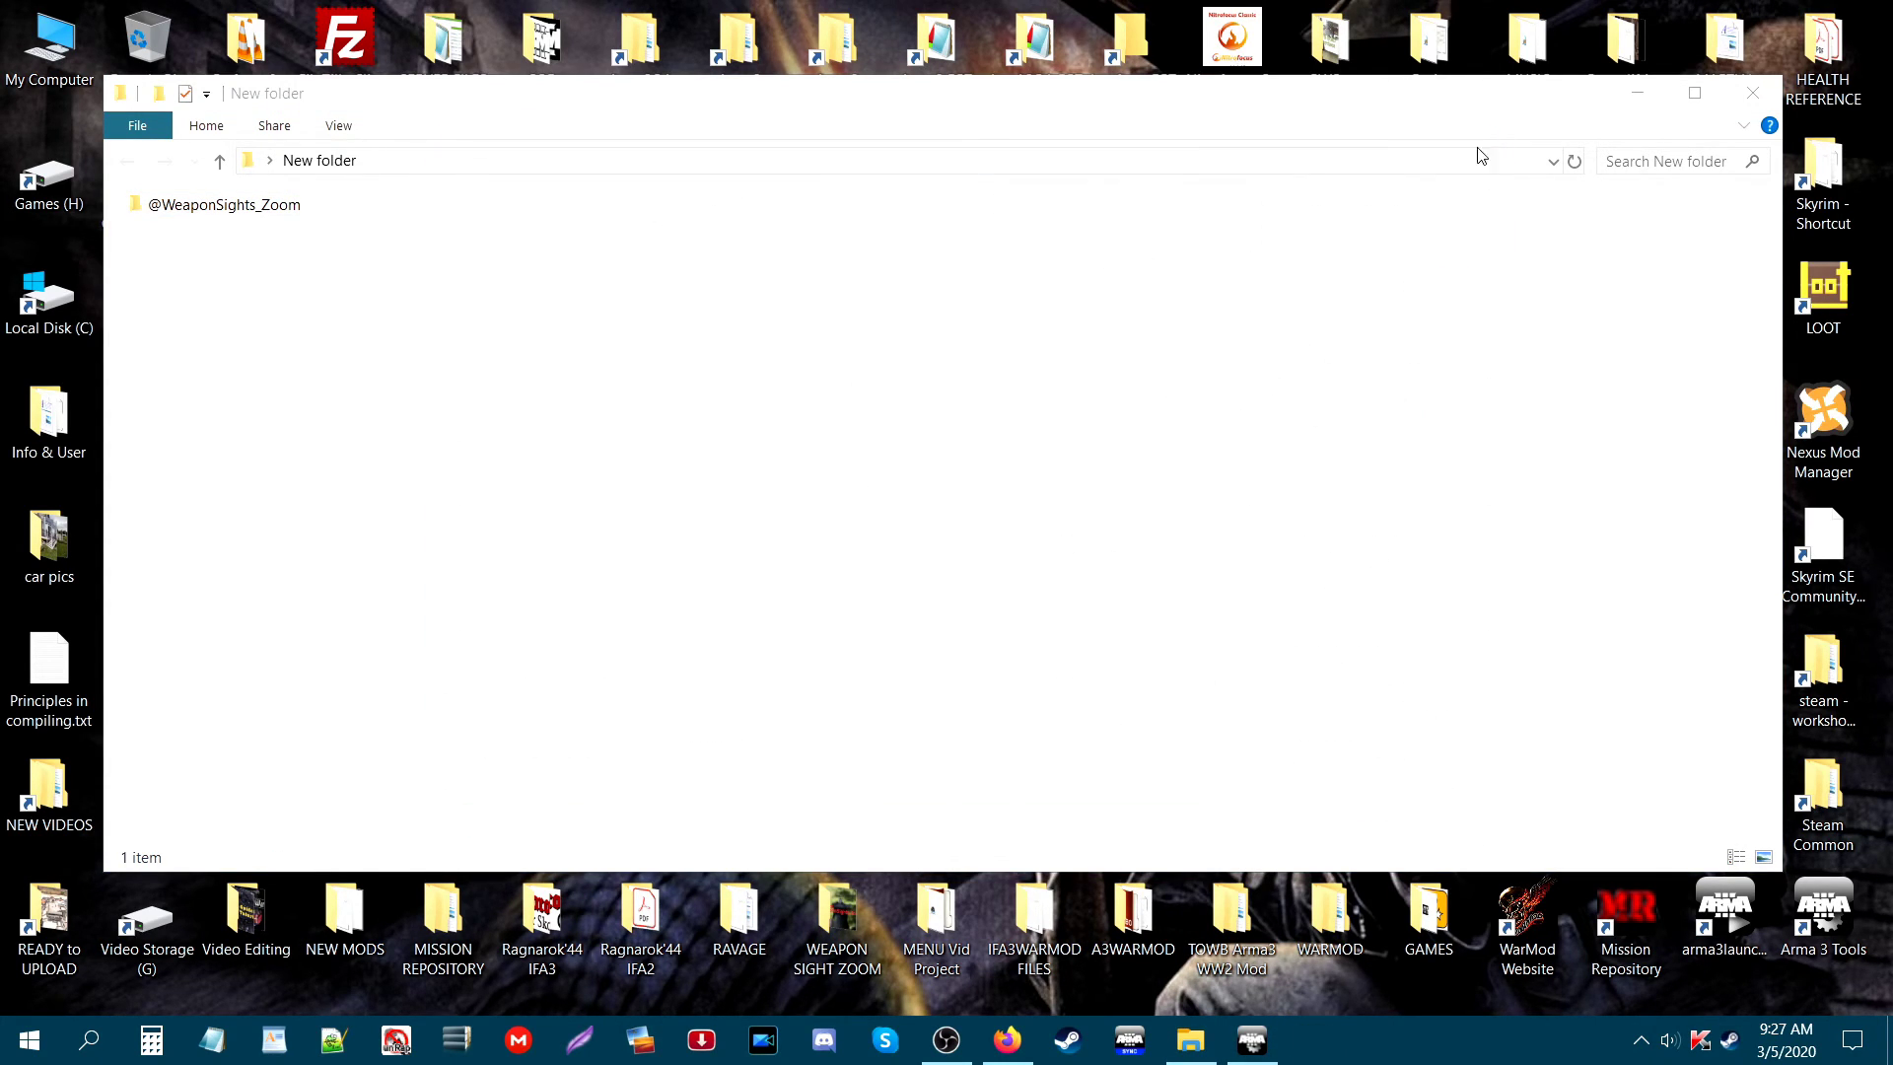
pyautogui.click(1253, 1040)
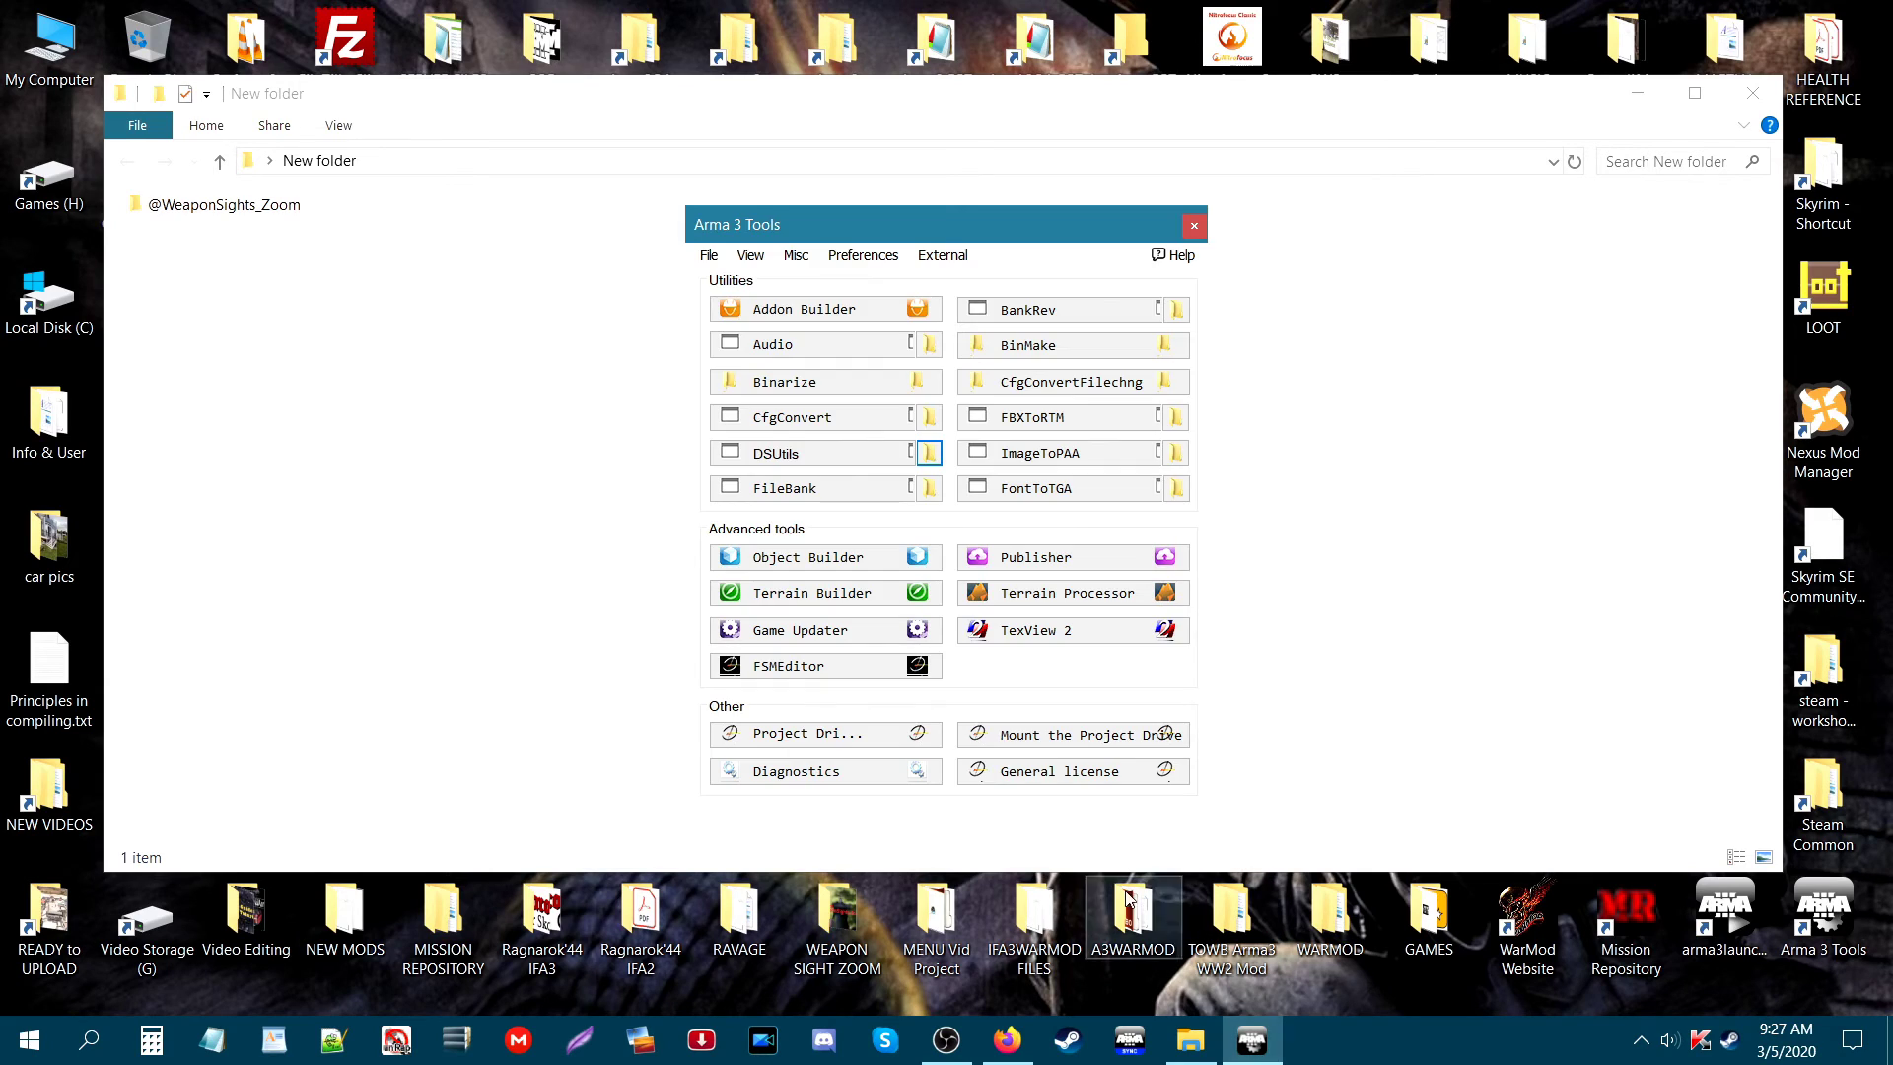
pyautogui.click(1193, 229)
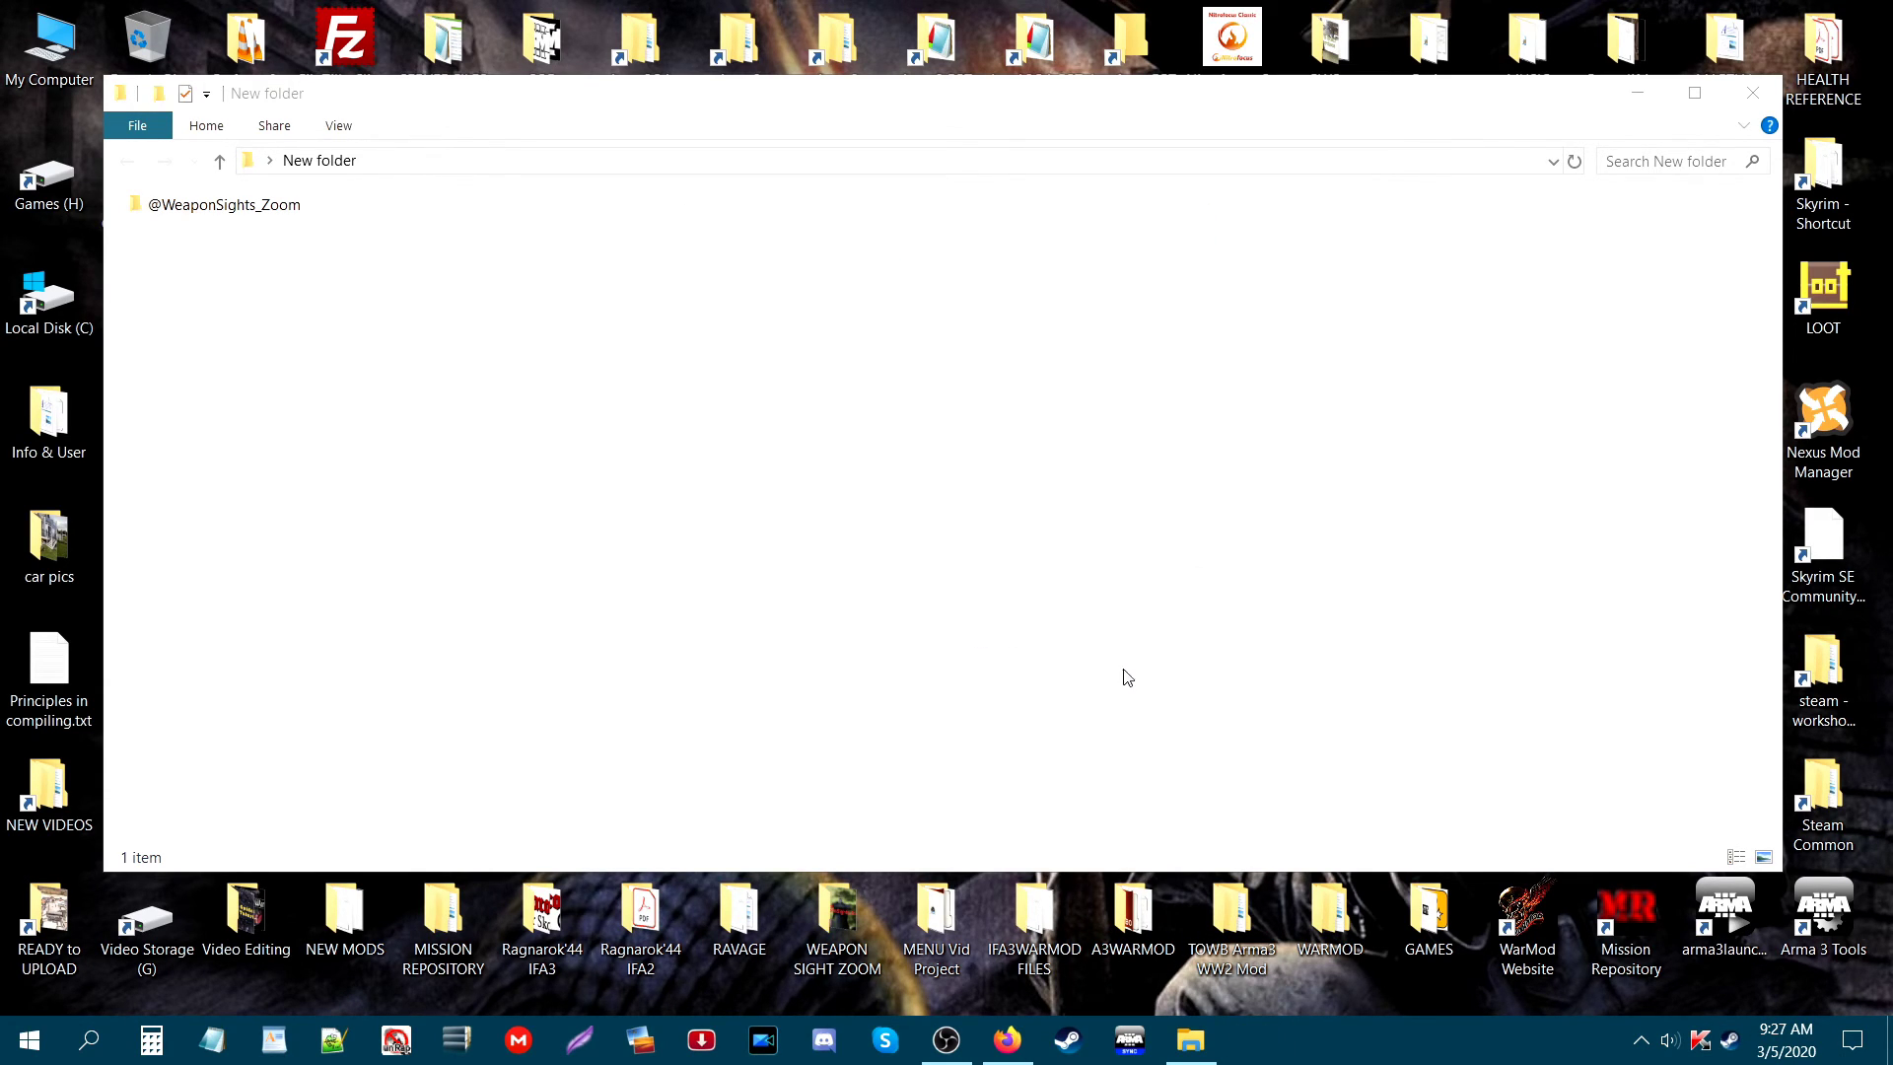